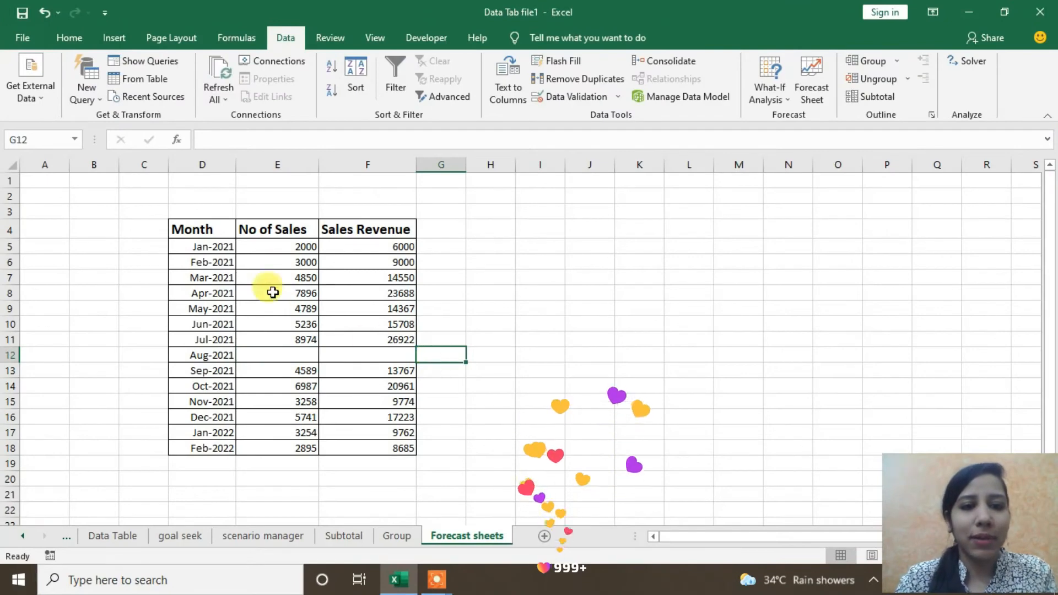
- Review the Month, No of Sales and Sales Revenue columns of the sales table, including the Aug-2021 row
left_click(270, 291)
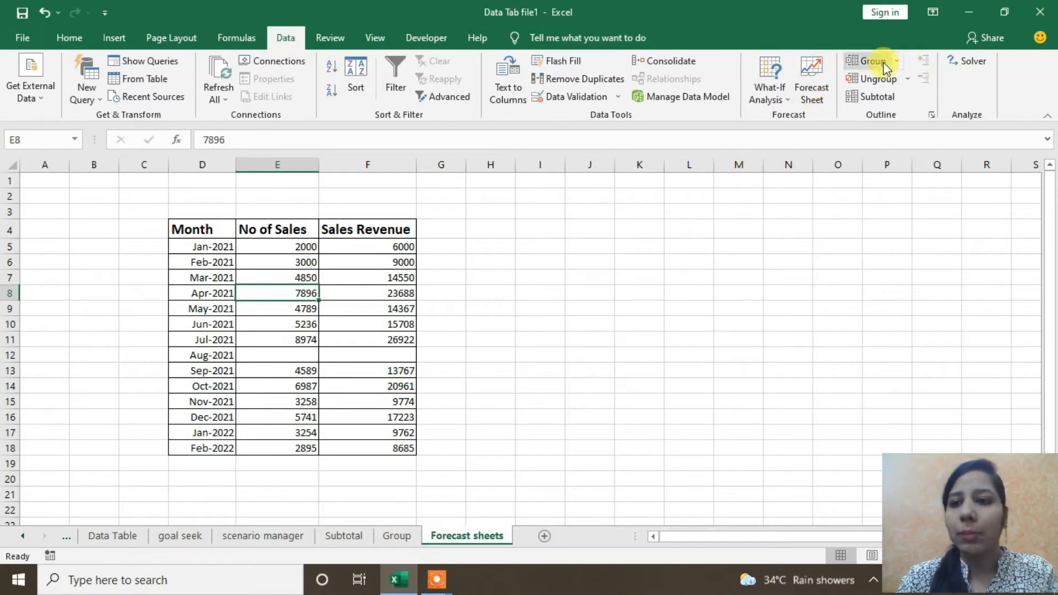
key("Right")
key("Down")
key("Down")
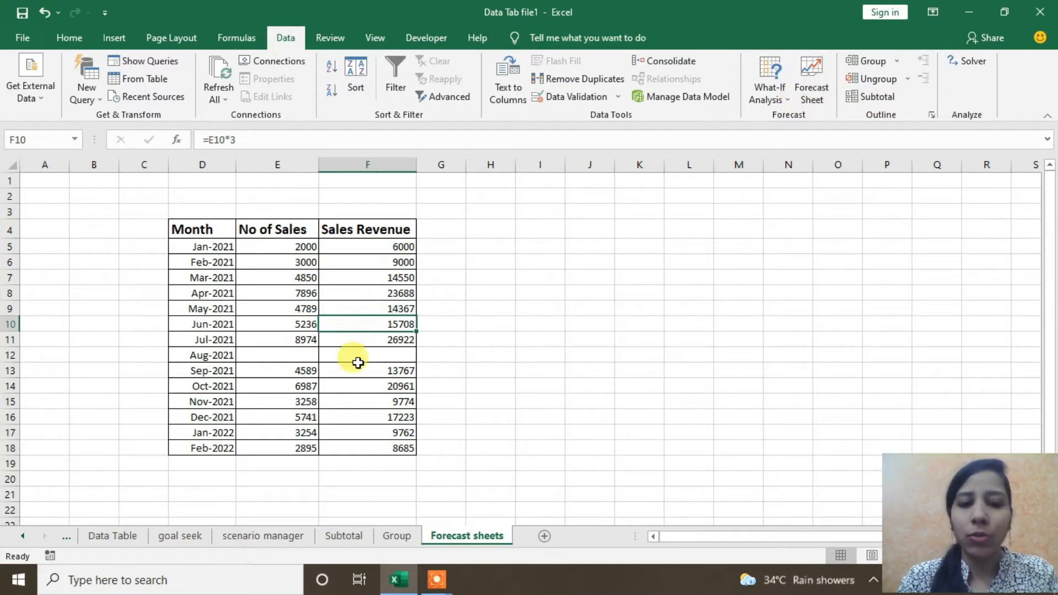
key("Down")
key("Down")
key("Down")
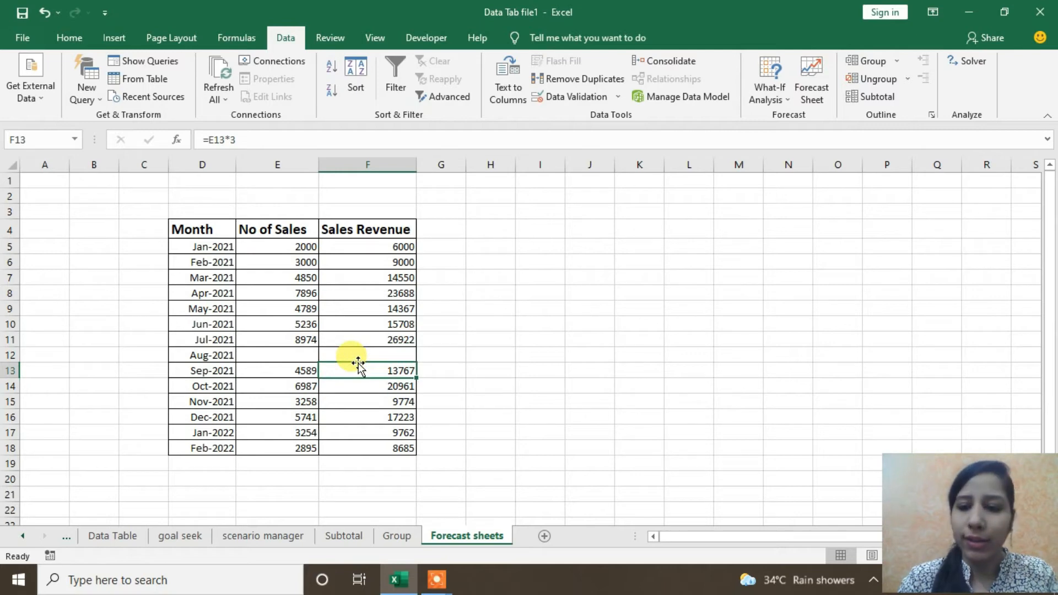
left_click(366, 353)
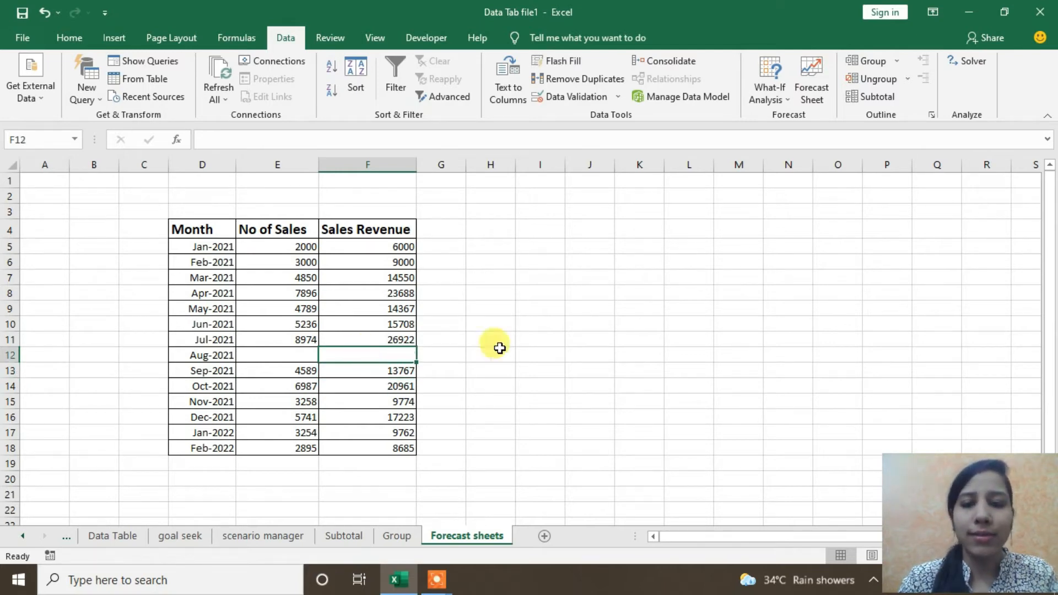
left_click(524, 348)
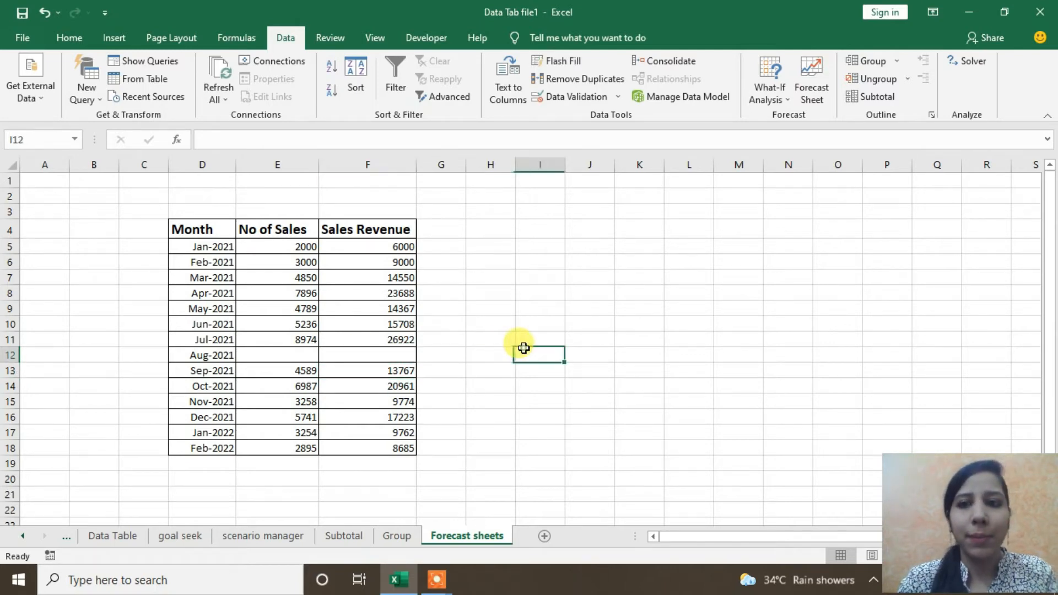
left_click(298, 258)
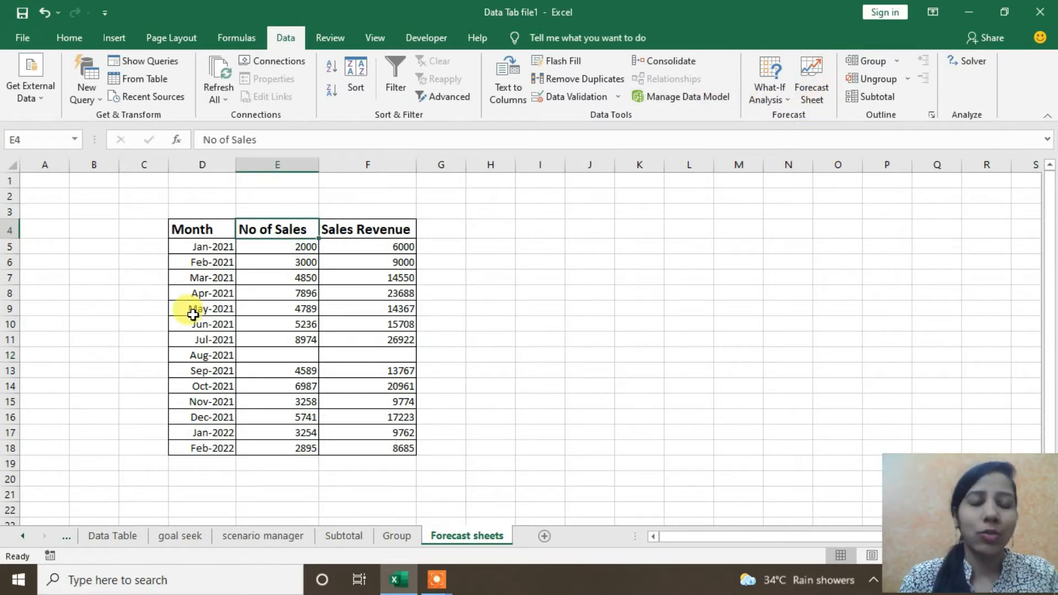
left_click(238, 283)
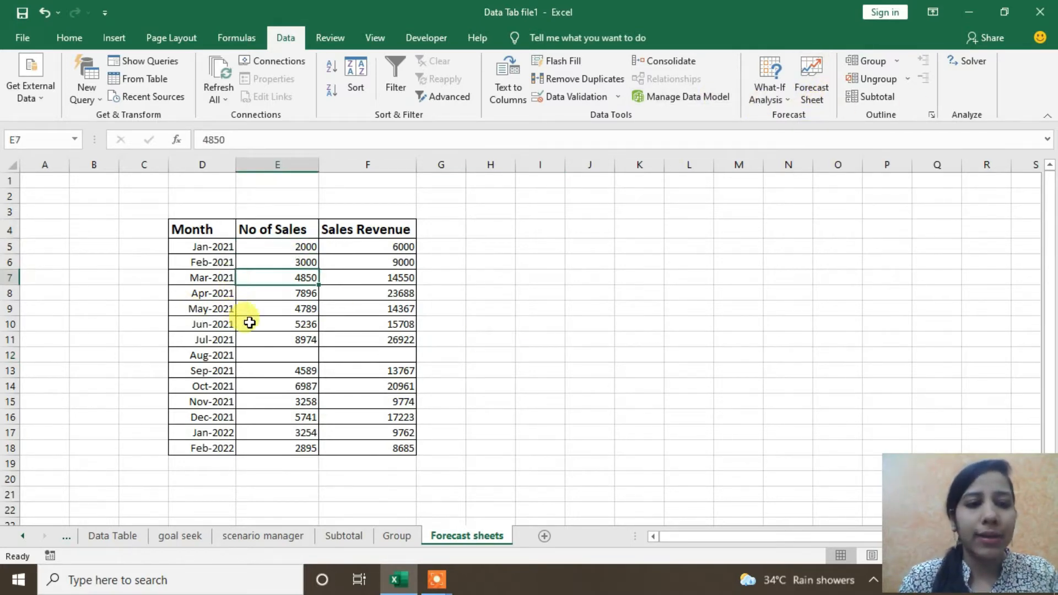
left_click_drag(202, 233, 205, 337)
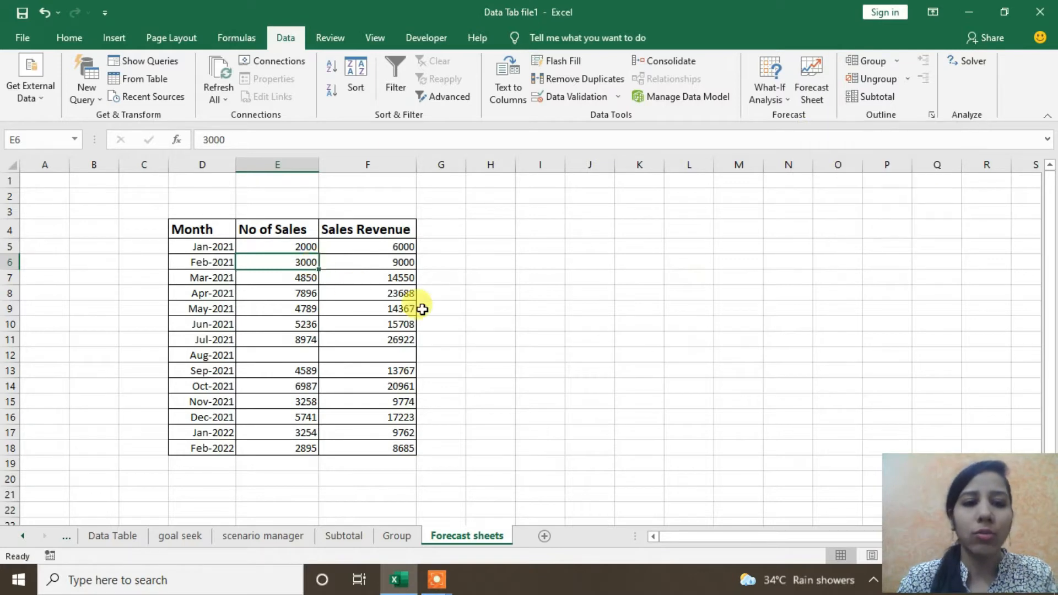
left_click(485, 310)
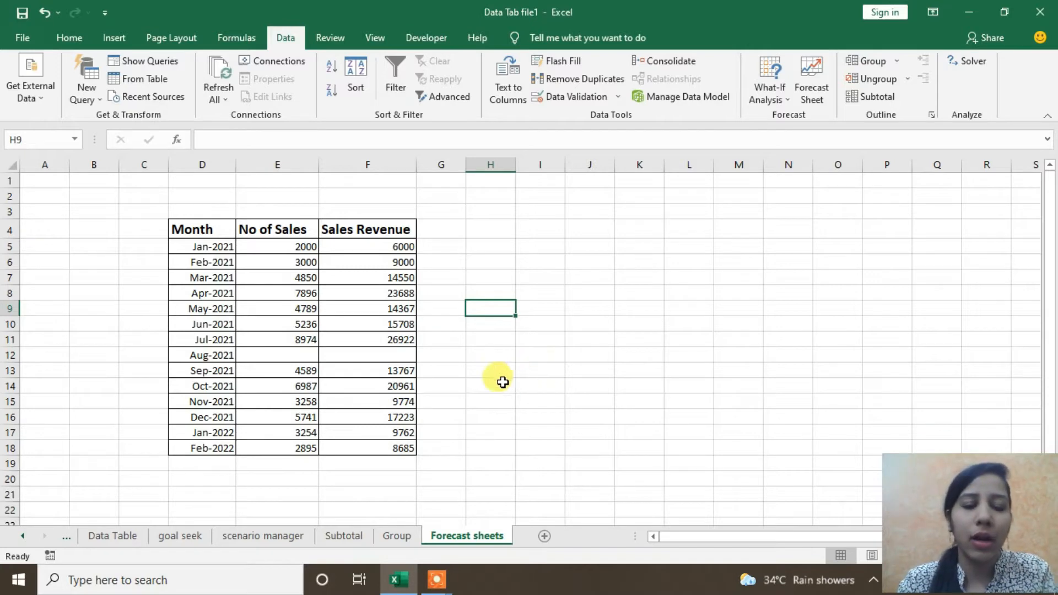
left_click(286, 353)
left_click(548, 354)
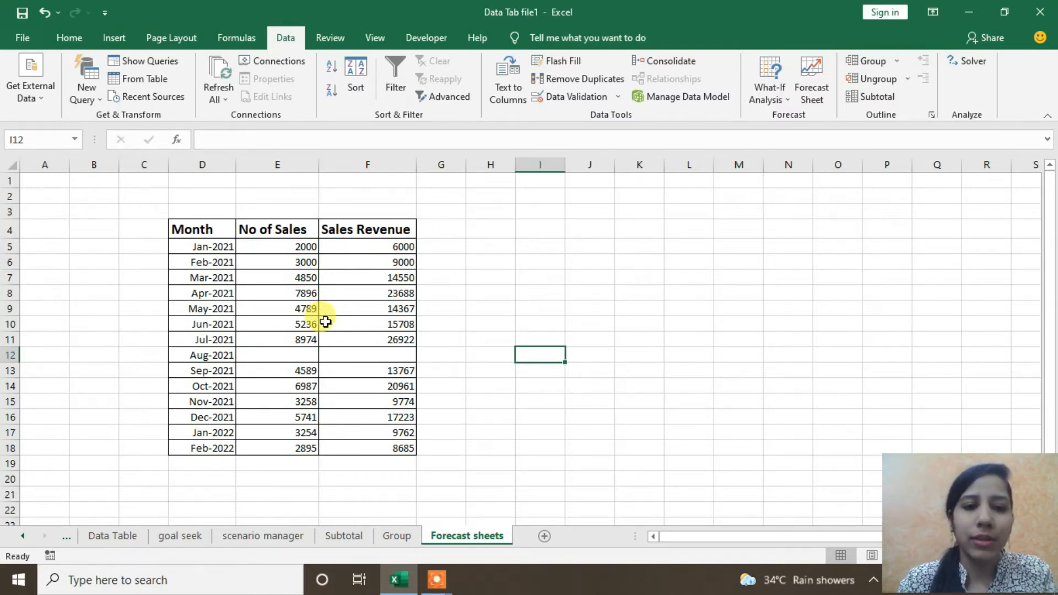
left_click(280, 353)
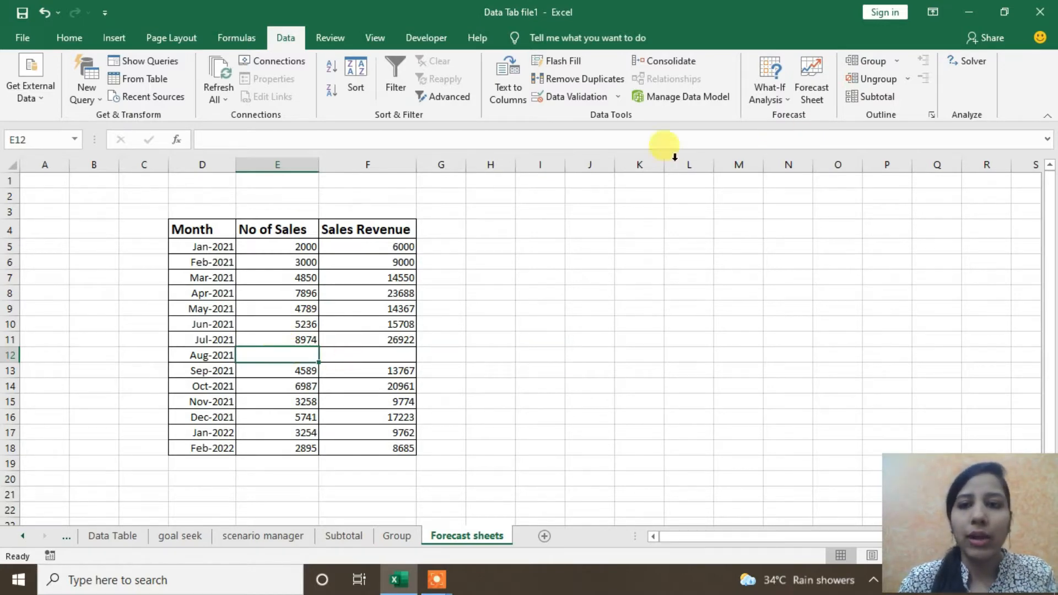
- Start a forecast sheet from the sales table D4:F18, preview it as a column chart and return to the line chart
left_click_drag(201, 229, 354, 449)
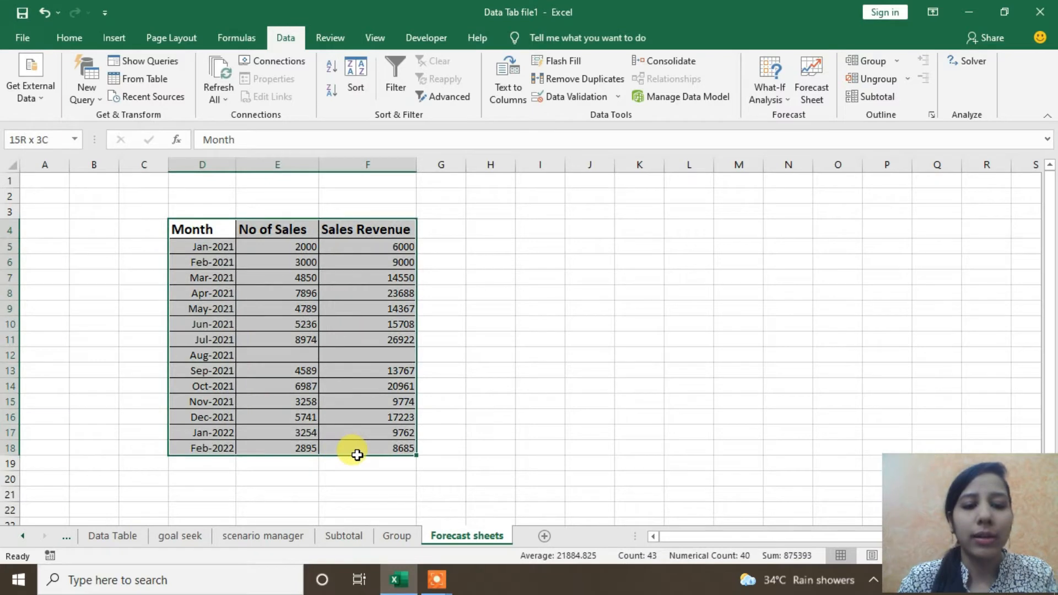
left_click(807, 99)
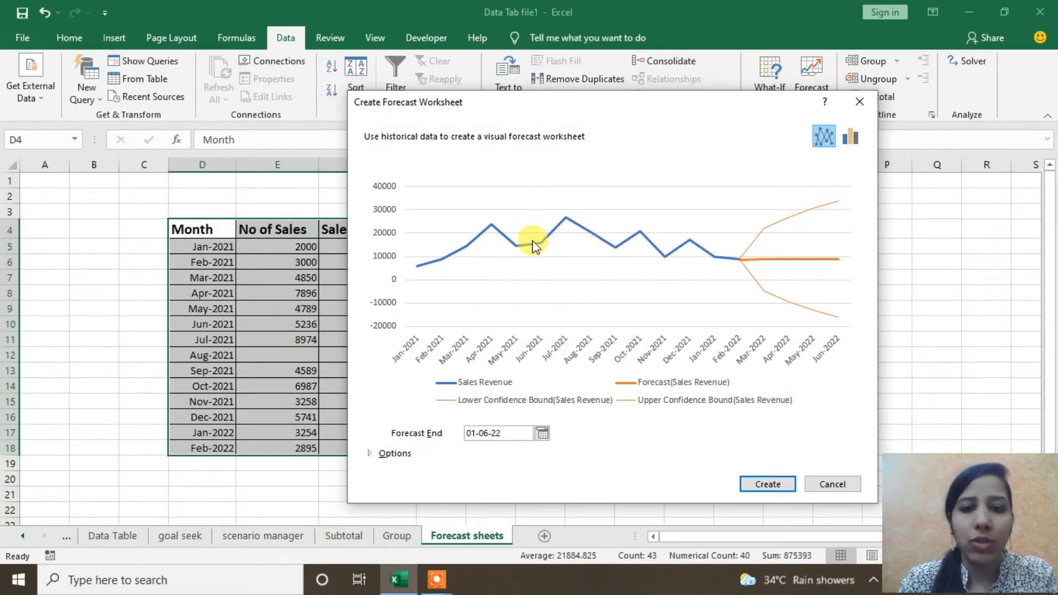
left_click(849, 143)
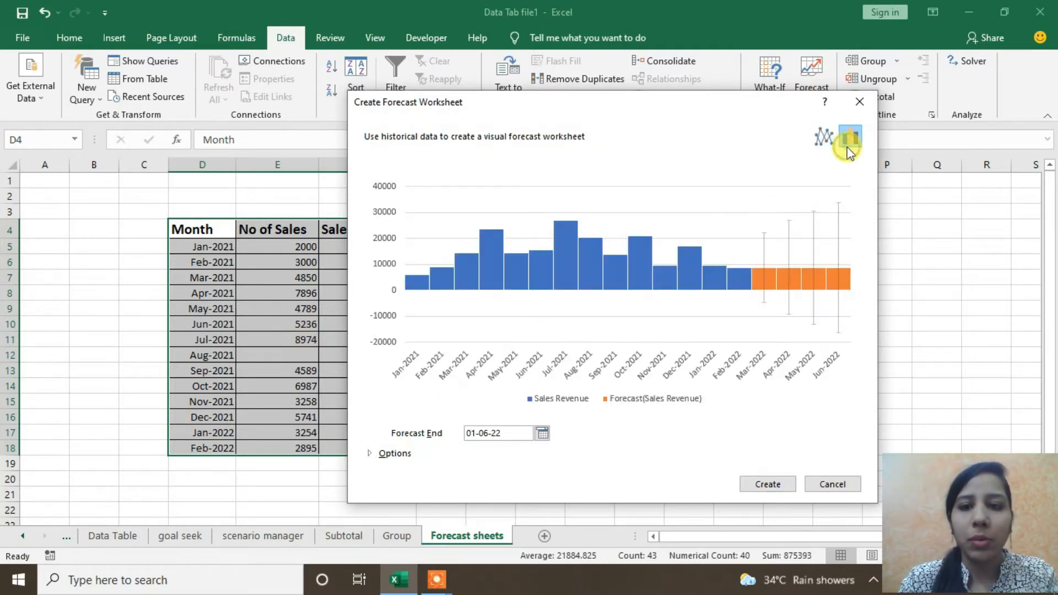
left_click(819, 143)
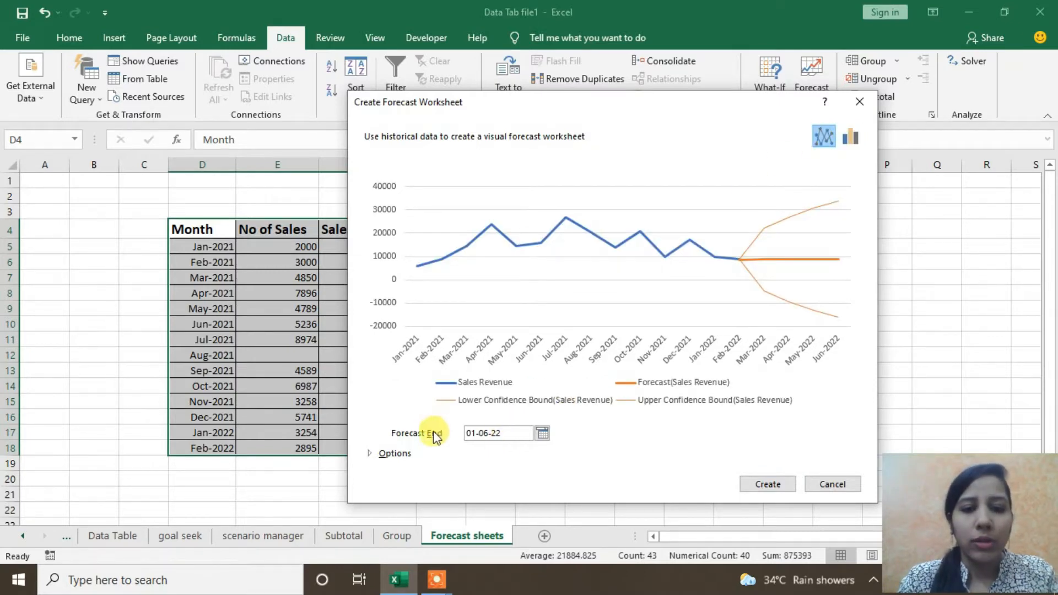
left_click_drag(708, 102, 706, 38)
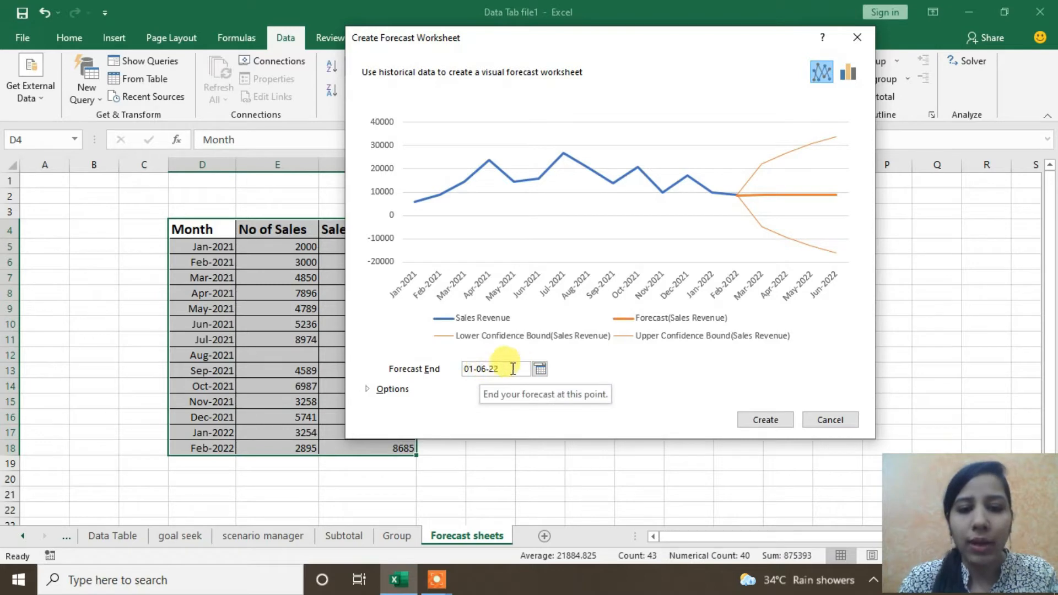
- Set the forecast end date to 1 September 2022
left_click(539, 370)
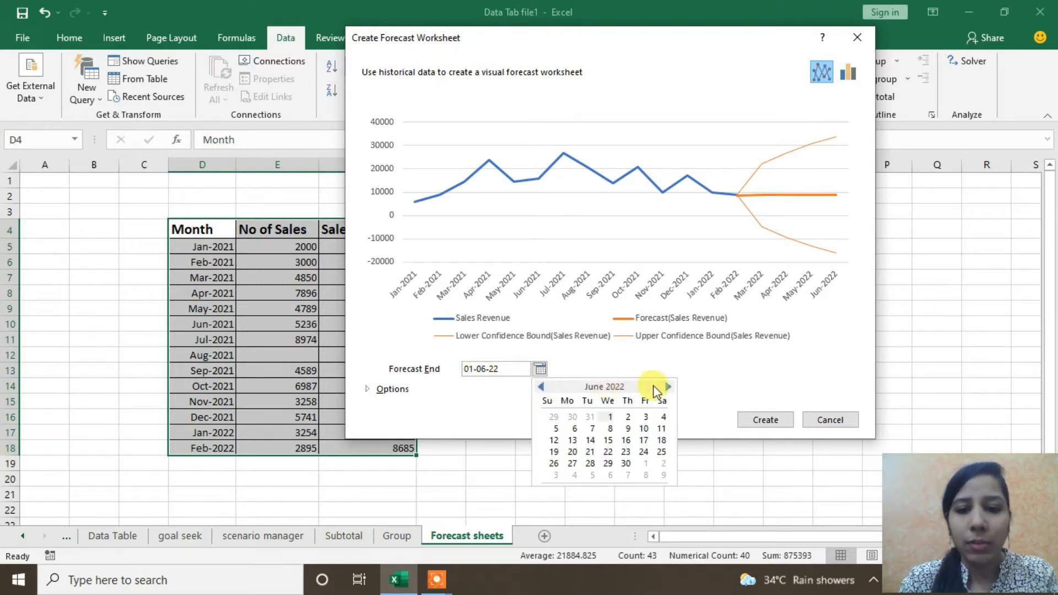
left_click(668, 387)
left_click(668, 387)
left_click(668, 387)
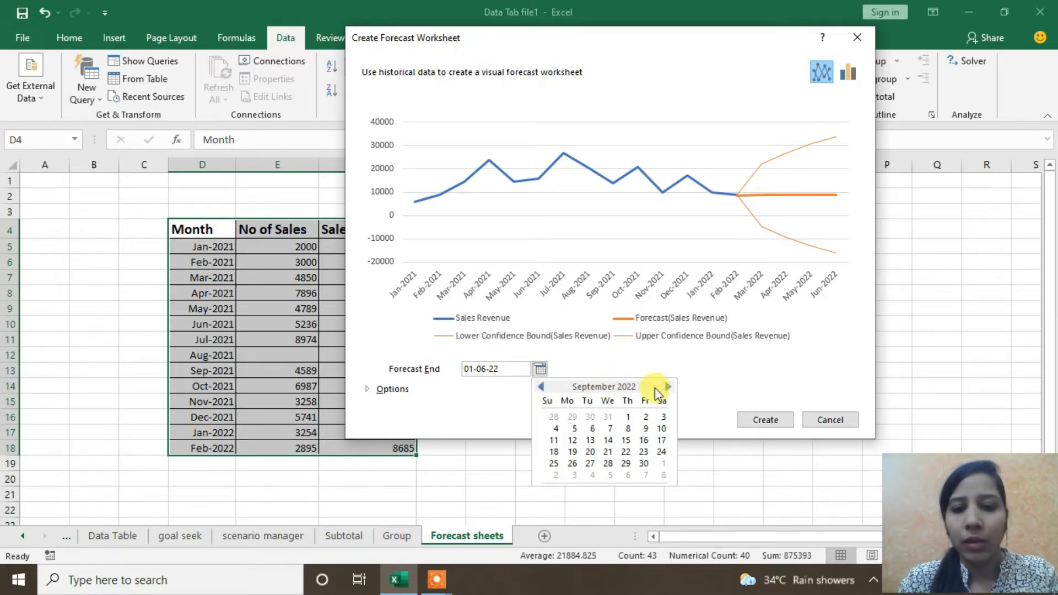
left_click(628, 418)
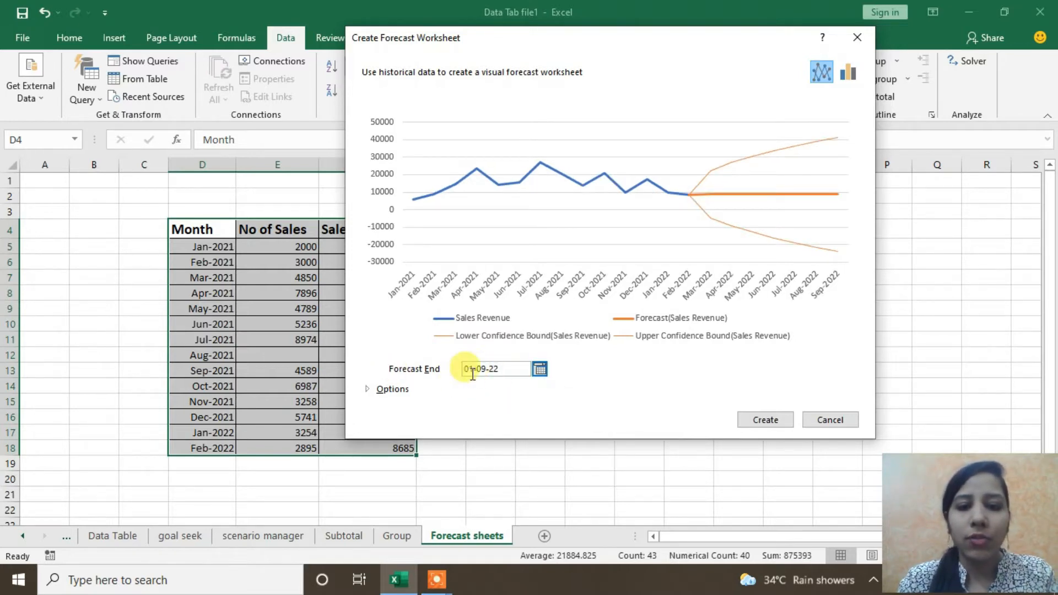
- Expand the forecast options and look through the dates available for the forecast start
left_click(392, 390)
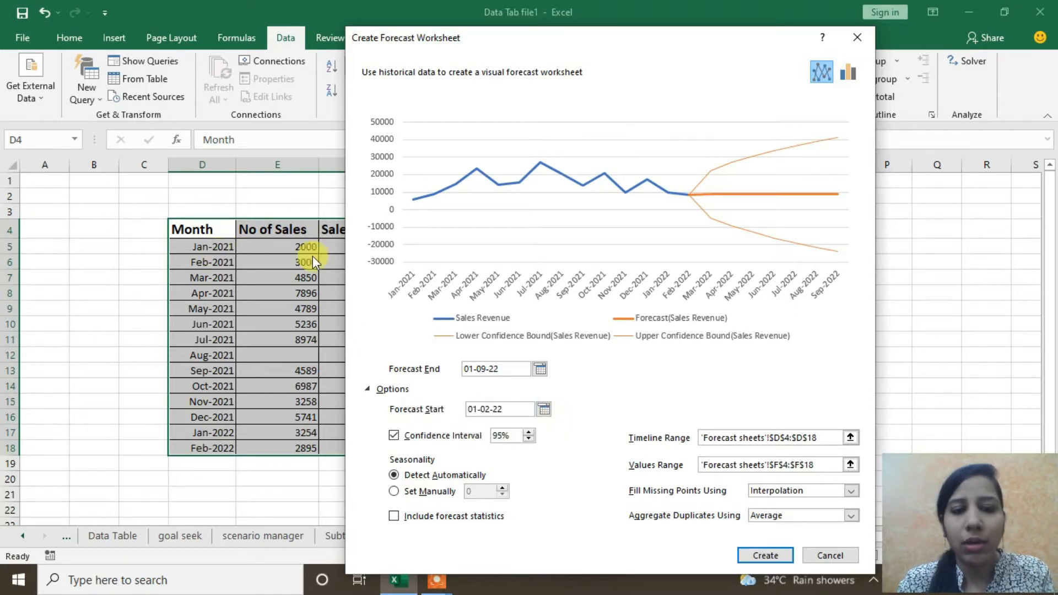
left_click(543, 410)
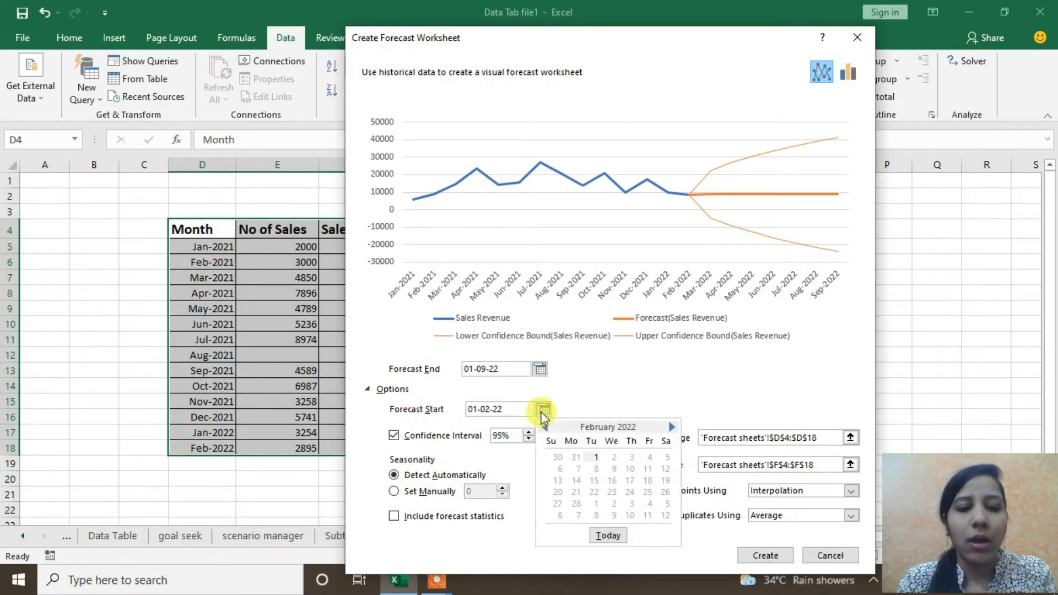
left_click(543, 411)
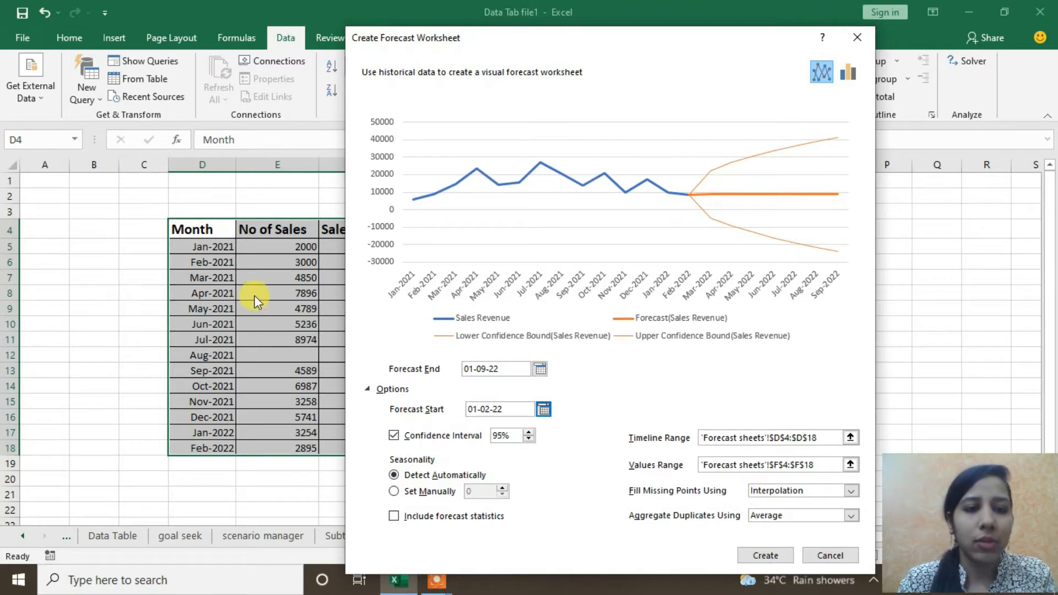
left_click(543, 410)
left_click(542, 409)
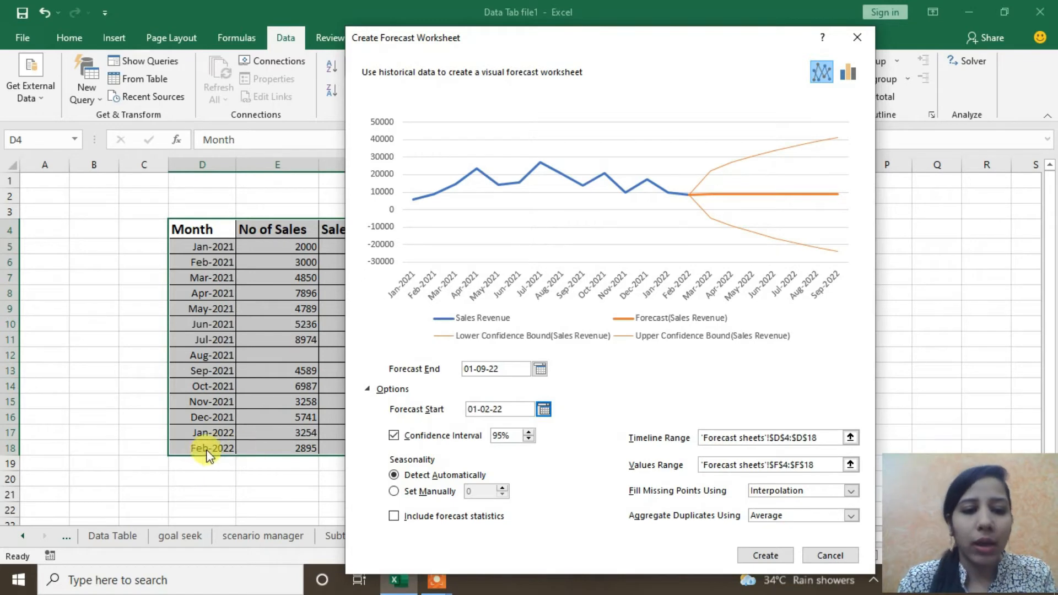
left_click(538, 411)
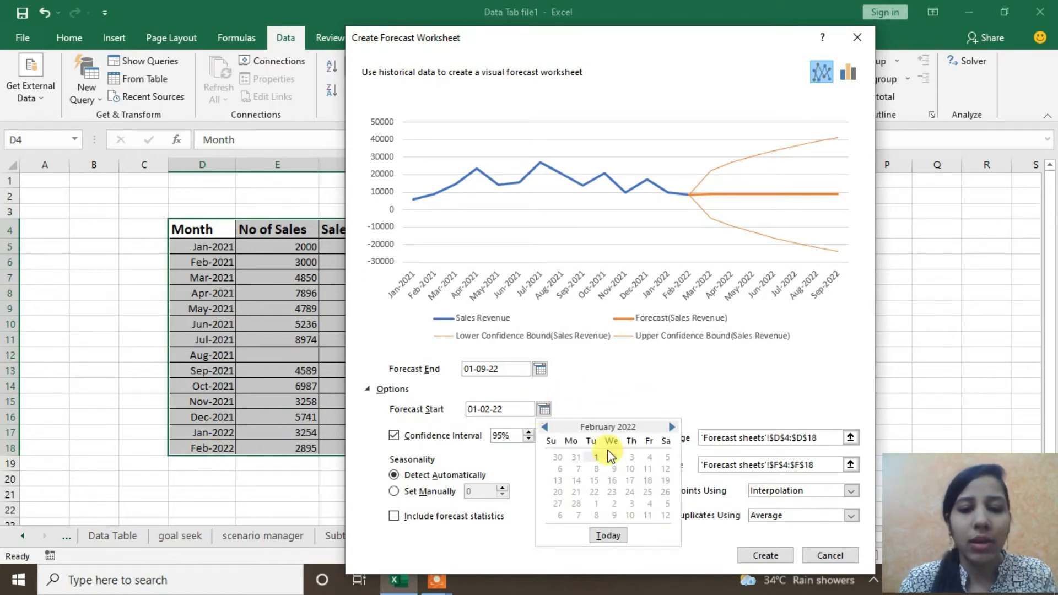
left_click(626, 380)
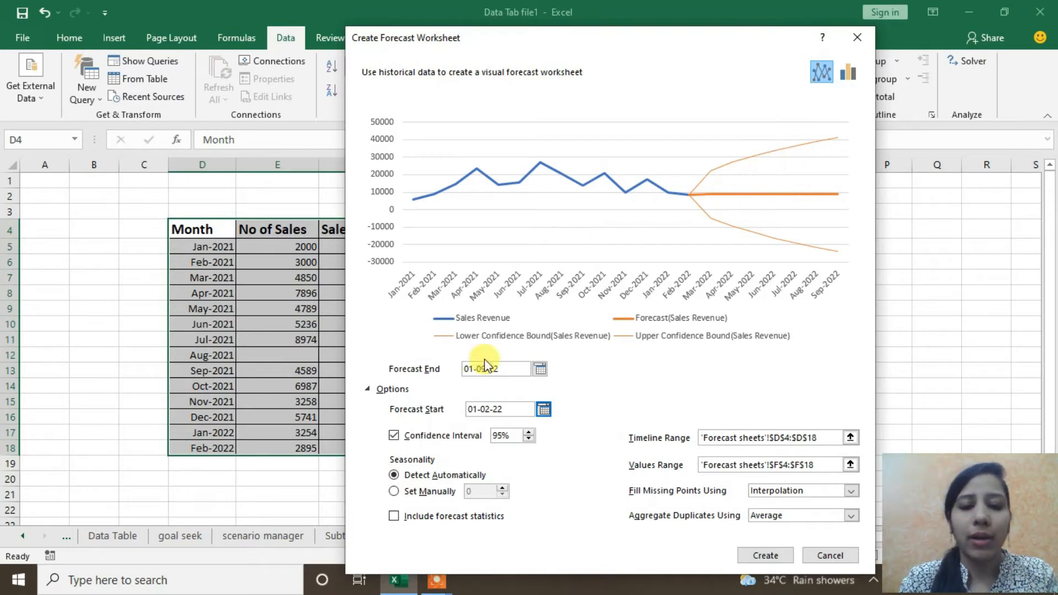
- Lower the confidence interval to 59% and raise it to 63% to compare the forecast bounds
left_click(529, 440)
left_click(530, 439)
left_click(529, 440)
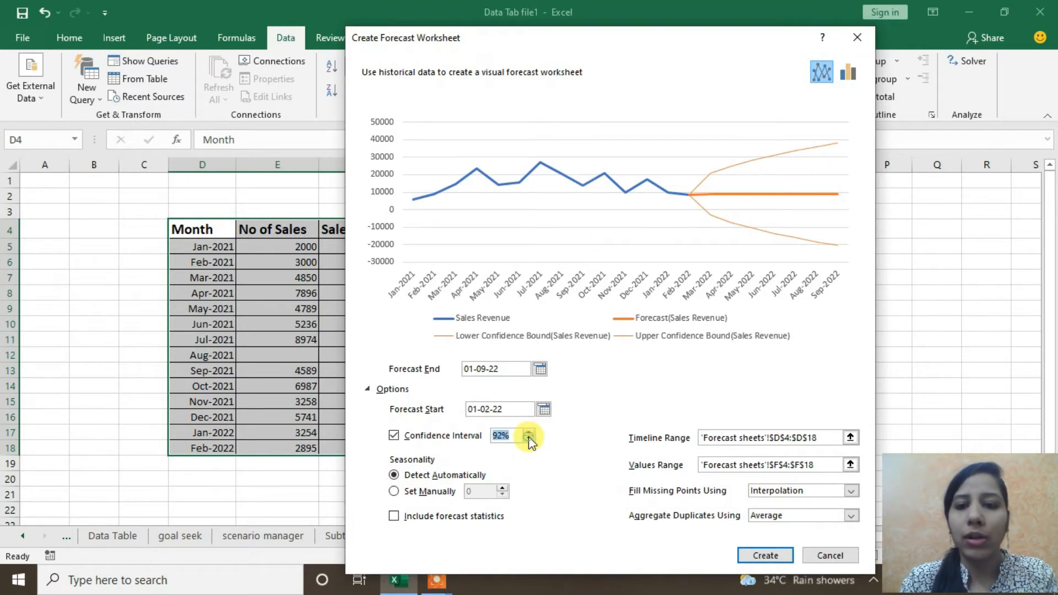
left_click(529, 440)
left_click(530, 439)
left_click(529, 439)
left_click(529, 439)
left_click(529, 439)
left_click(529, 440)
left_click(529, 440)
left_click(529, 440)
left_click(529, 439)
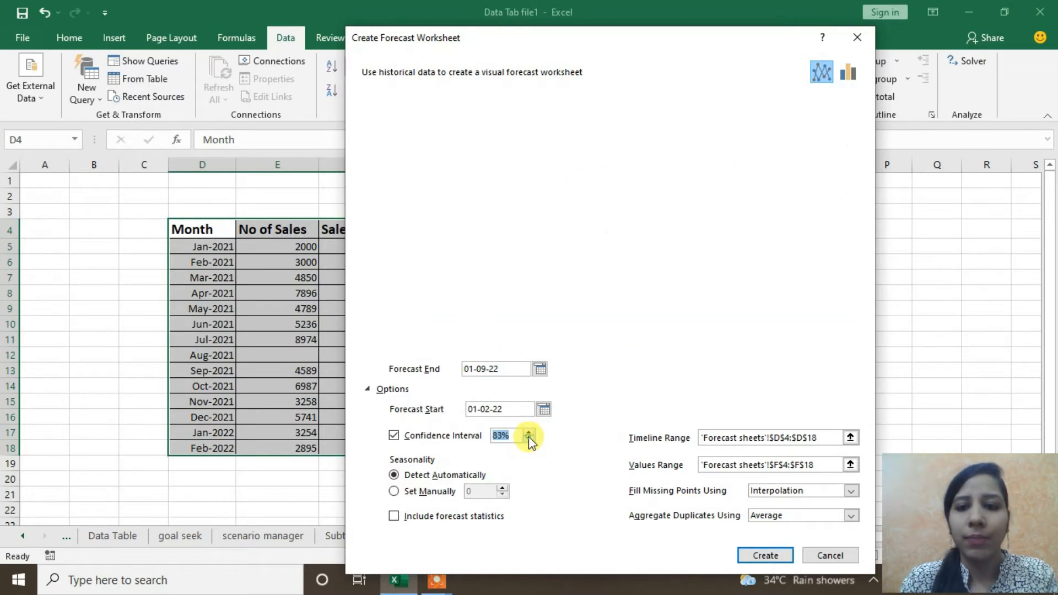
left_click(530, 440)
left_click(530, 439)
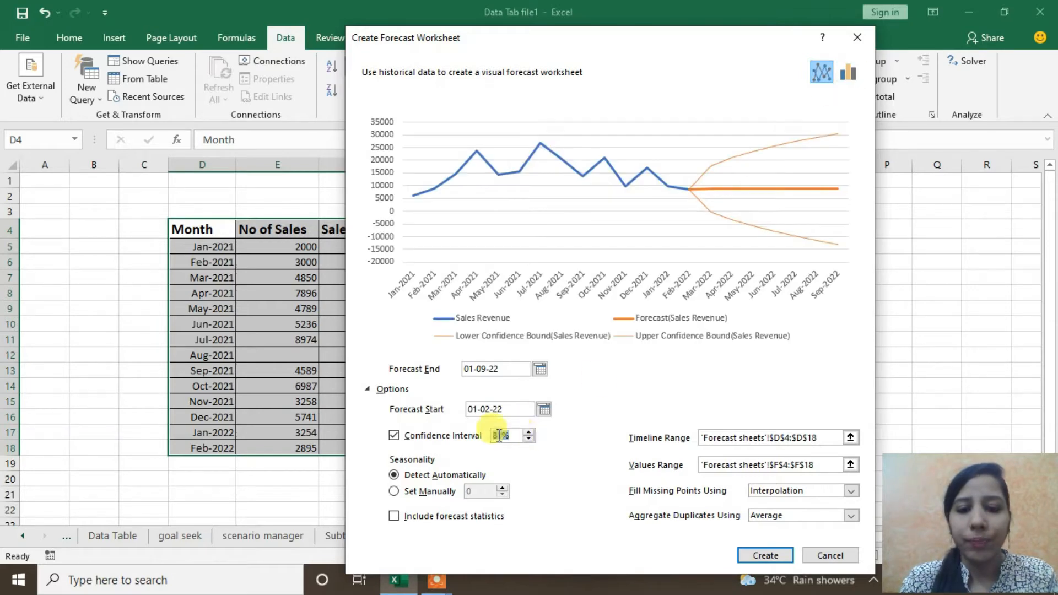
left_click(530, 439)
left_click(530, 439)
left_click(529, 439)
left_click(529, 439)
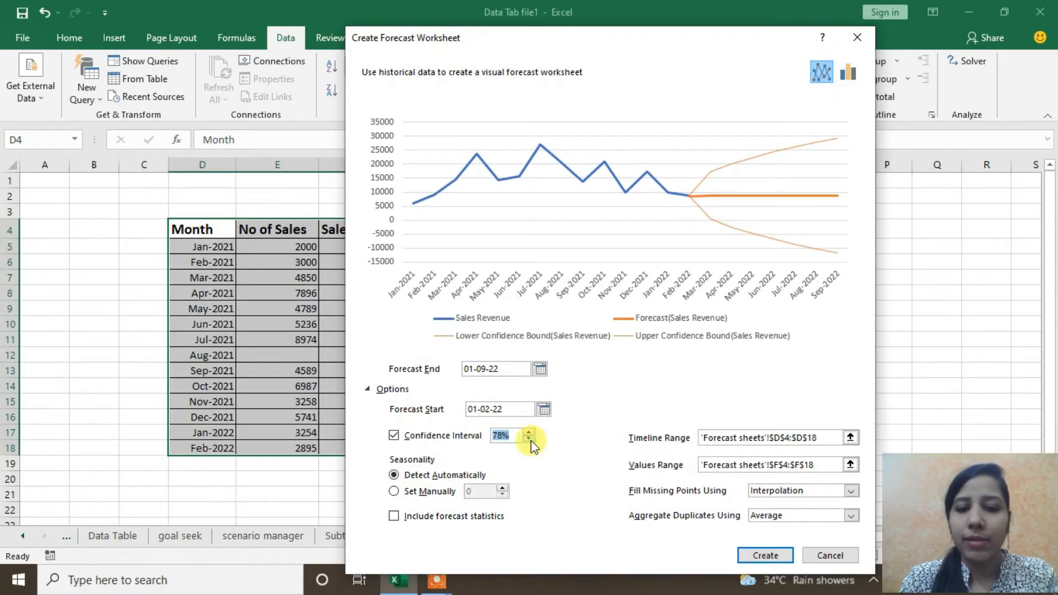
left_click(530, 440)
left_click(530, 440)
left_click(530, 440)
left_click(529, 439)
left_click(530, 440)
left_click(530, 439)
left_click(529, 439)
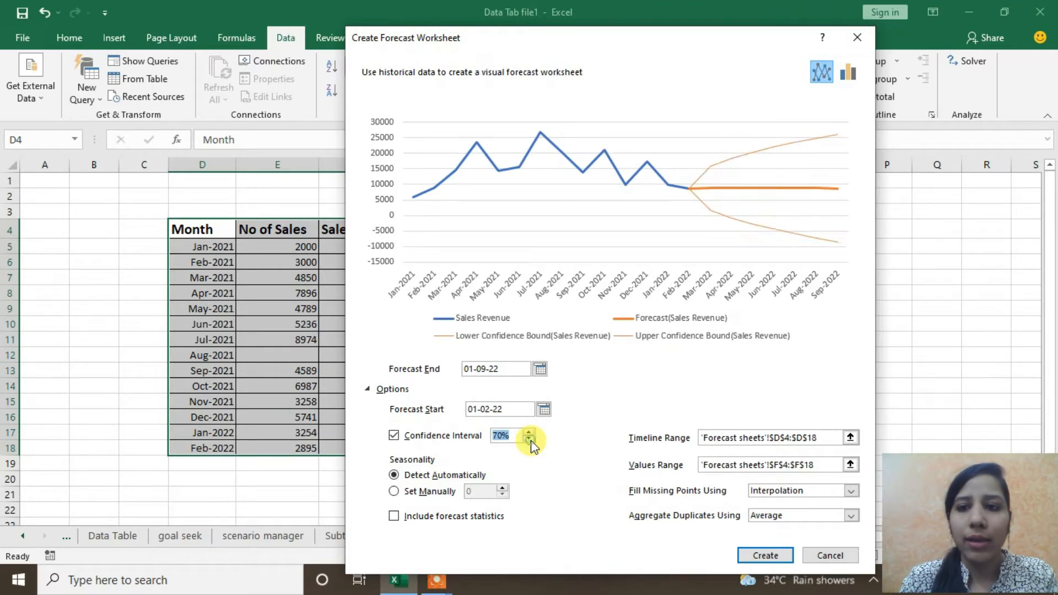
left_click(529, 439)
left_click(530, 440)
left_click(529, 439)
left_click(529, 439)
left_click(529, 440)
left_click(529, 440)
left_click(529, 439)
left_click(529, 440)
left_click(530, 439)
left_click(529, 439)
left_click(529, 439)
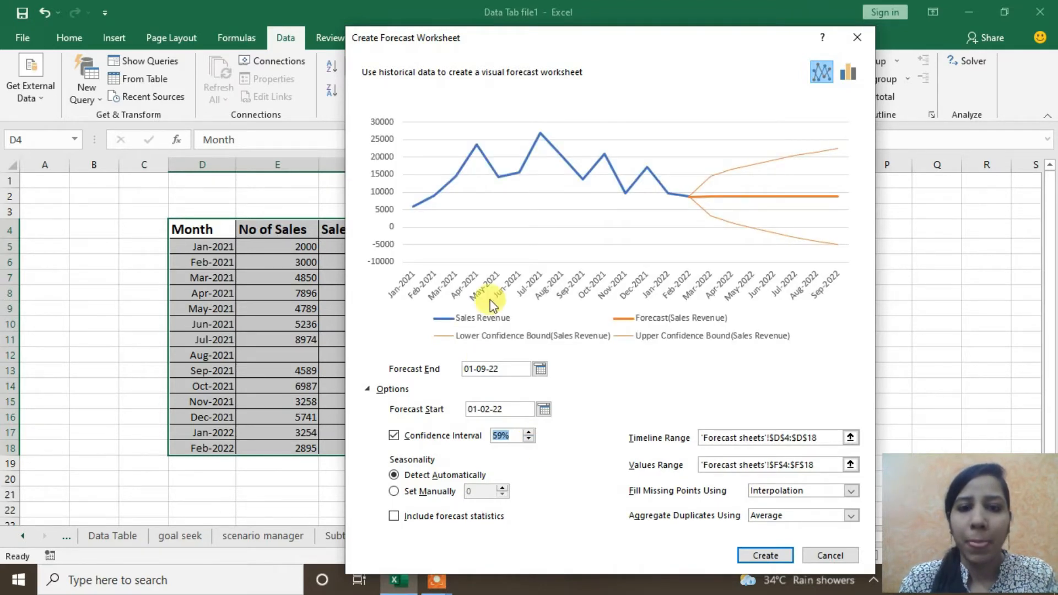
left_click(529, 433)
left_click(529, 433)
left_click(528, 432)
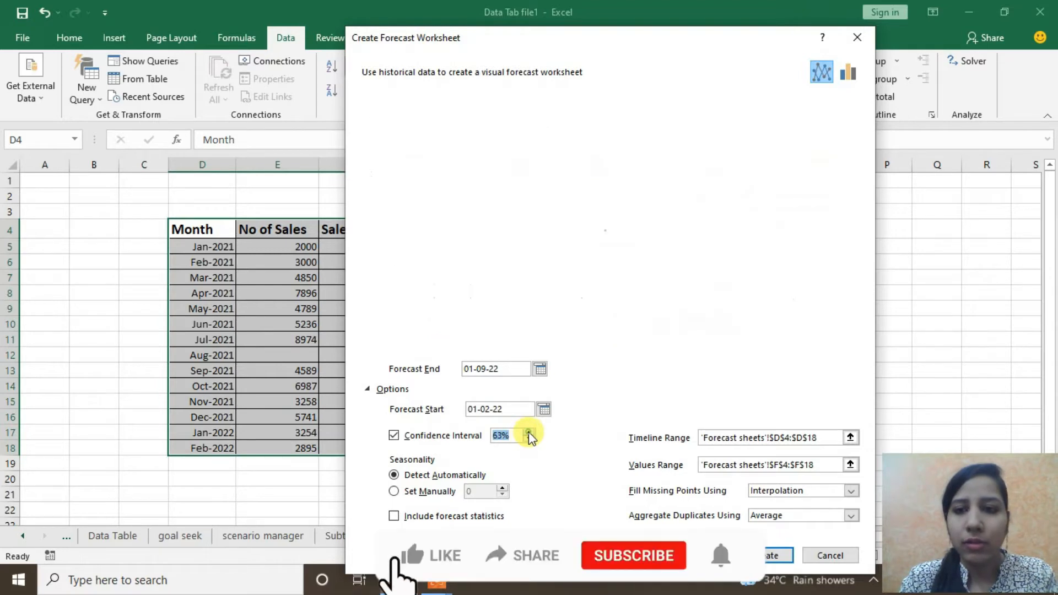
left_click(529, 432)
- Set the confidence interval to 95%
left_click_drag(516, 436, 491, 434)
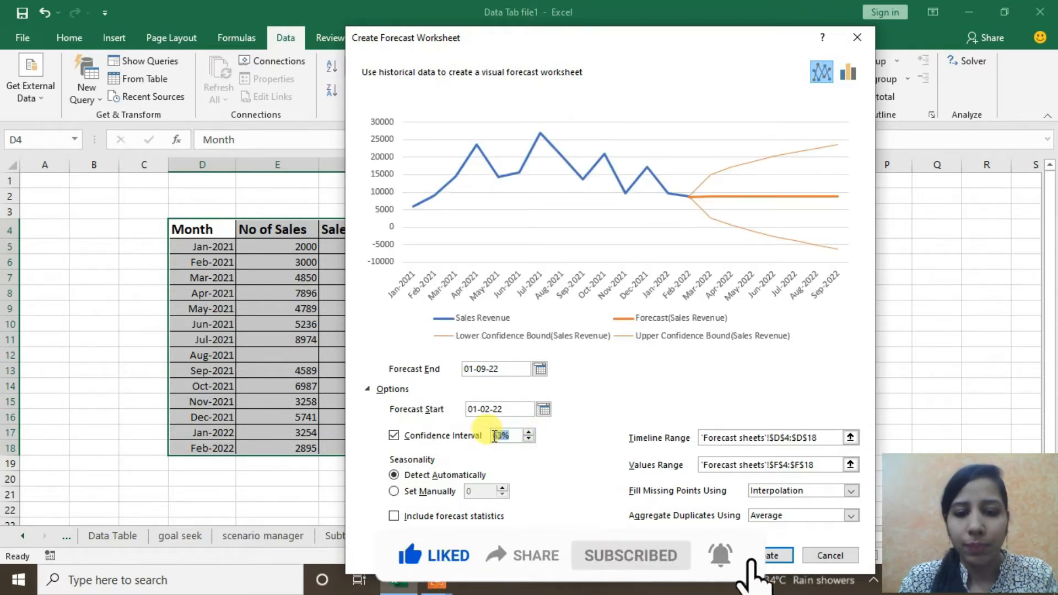
type("95")
key("Return")
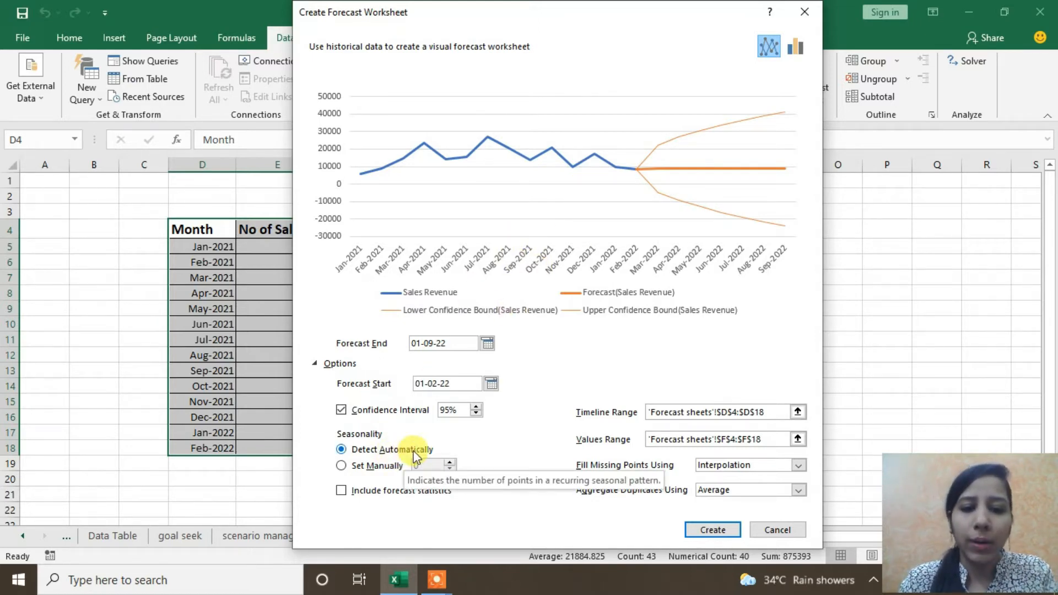
- Switch the seasonality to manual and raise it to 8, comparing the forecast preview along the way
left_click(342, 466)
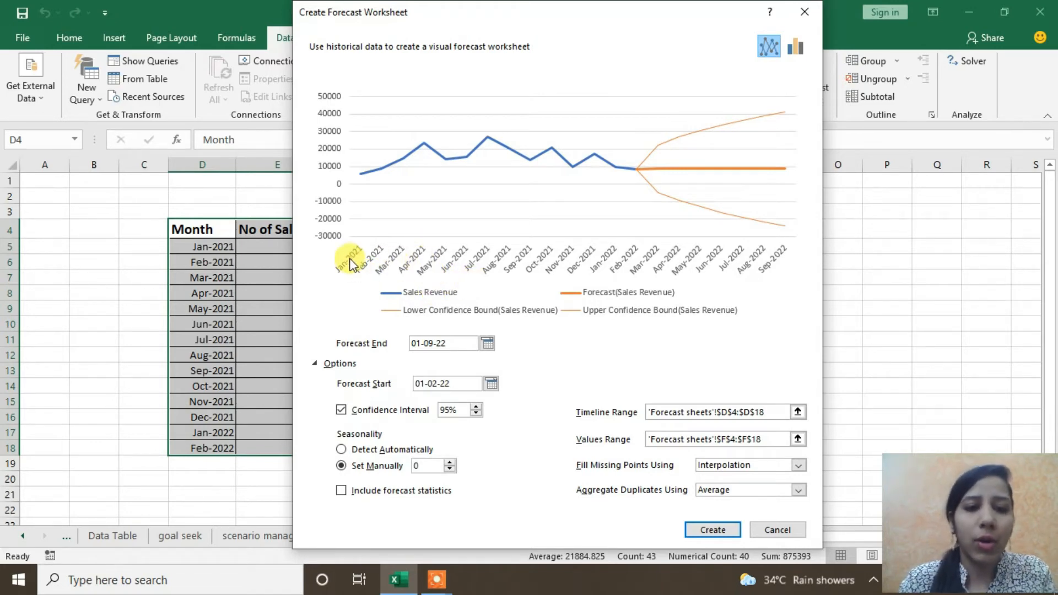
left_click(450, 465)
left_click(450, 464)
left_click(450, 464)
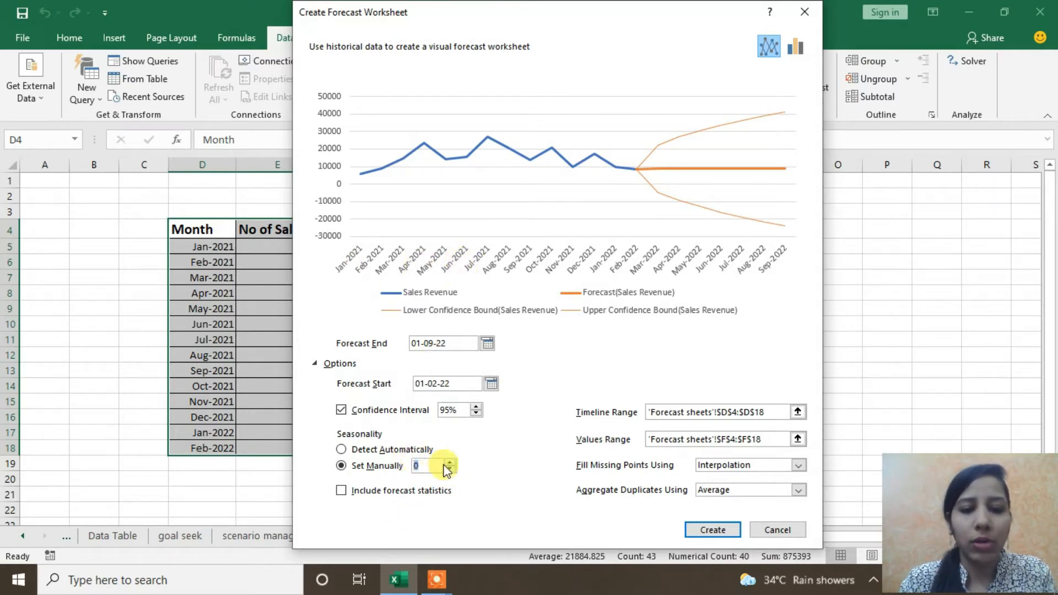
left_click(450, 465)
left_click(450, 464)
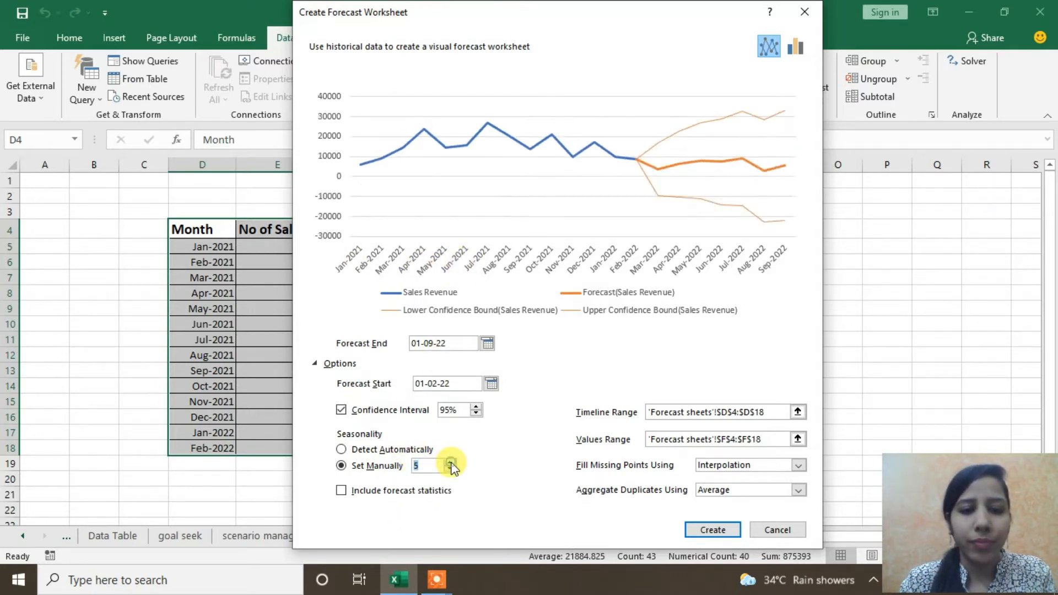
left_click(449, 464)
left_click(449, 464)
left_click(450, 464)
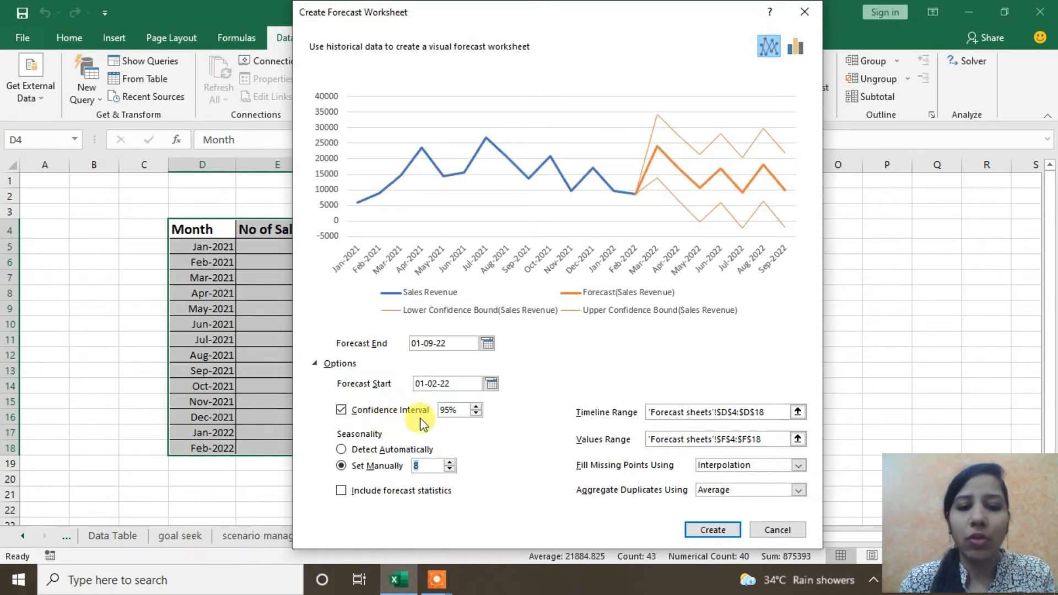
- Lower the manual seasonality to try smaller values, settle on 3, and include the forecast statistics
left_click(451, 470)
left_click(451, 470)
left_click(451, 469)
left_click(451, 470)
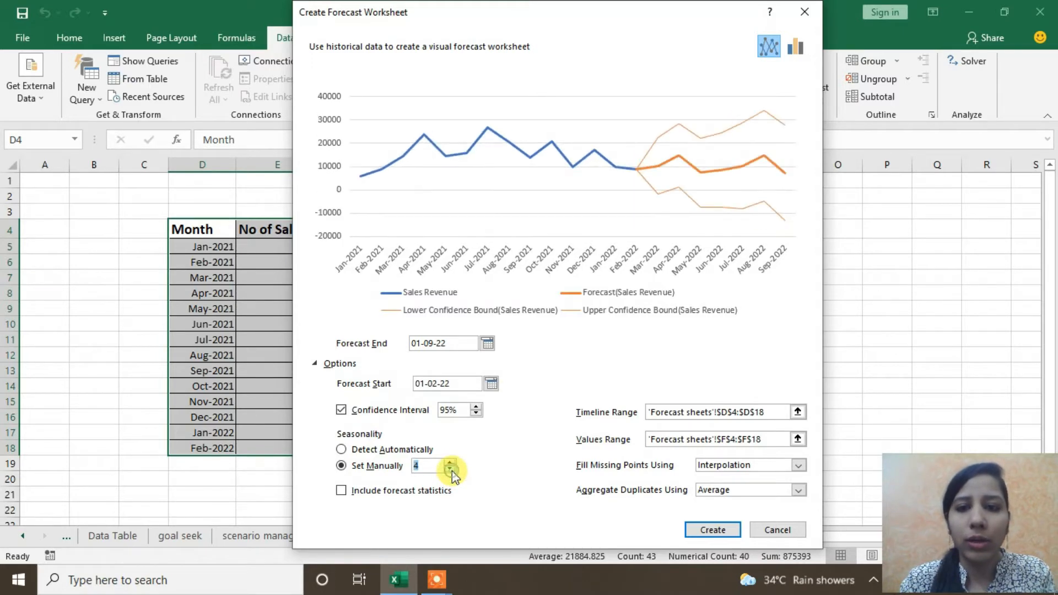
left_click(450, 463)
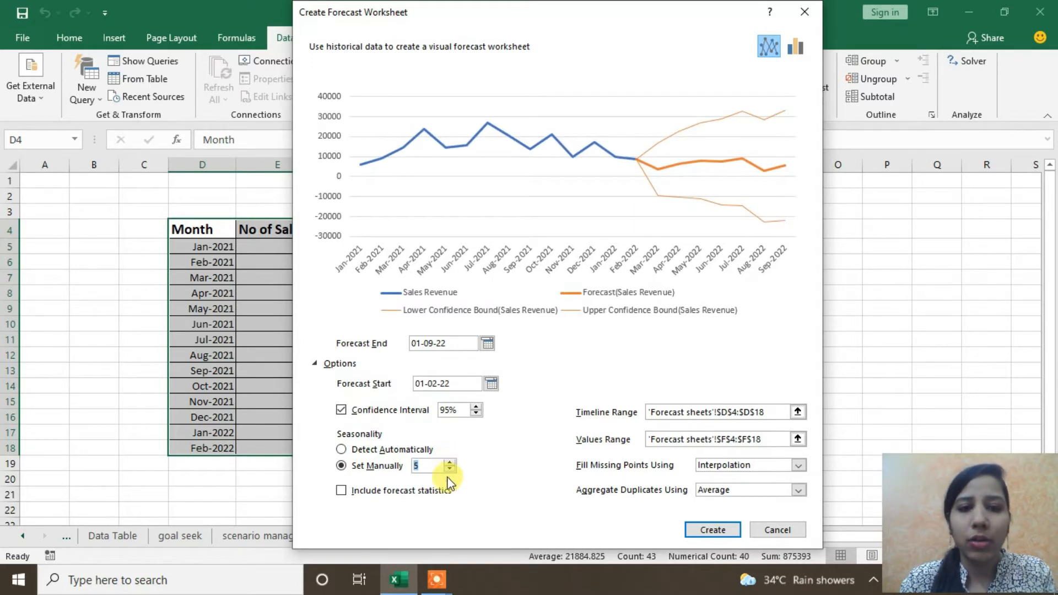
left_click(451, 470)
left_click(451, 470)
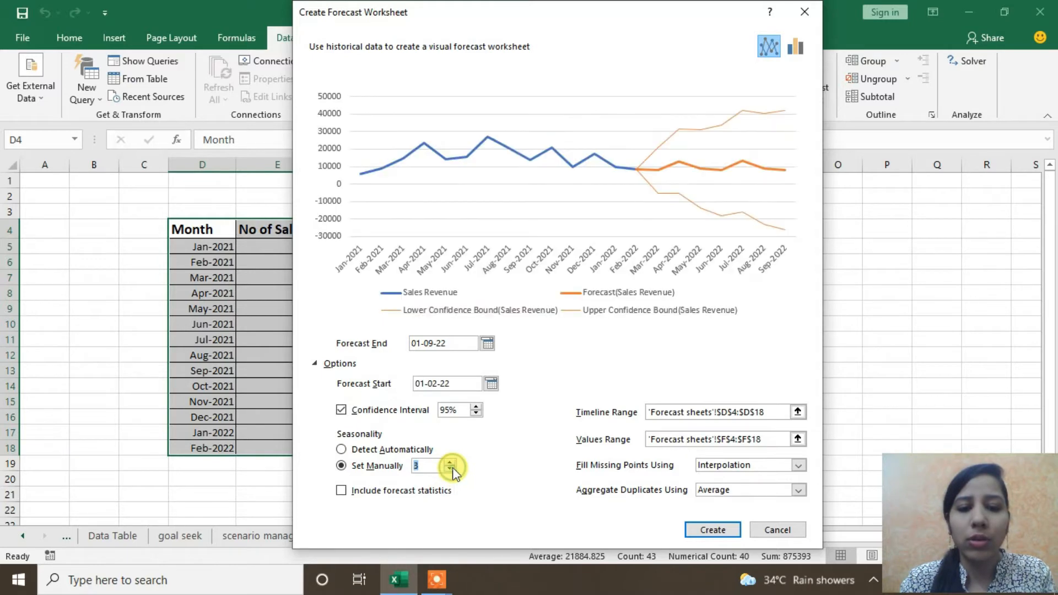
left_click(451, 470)
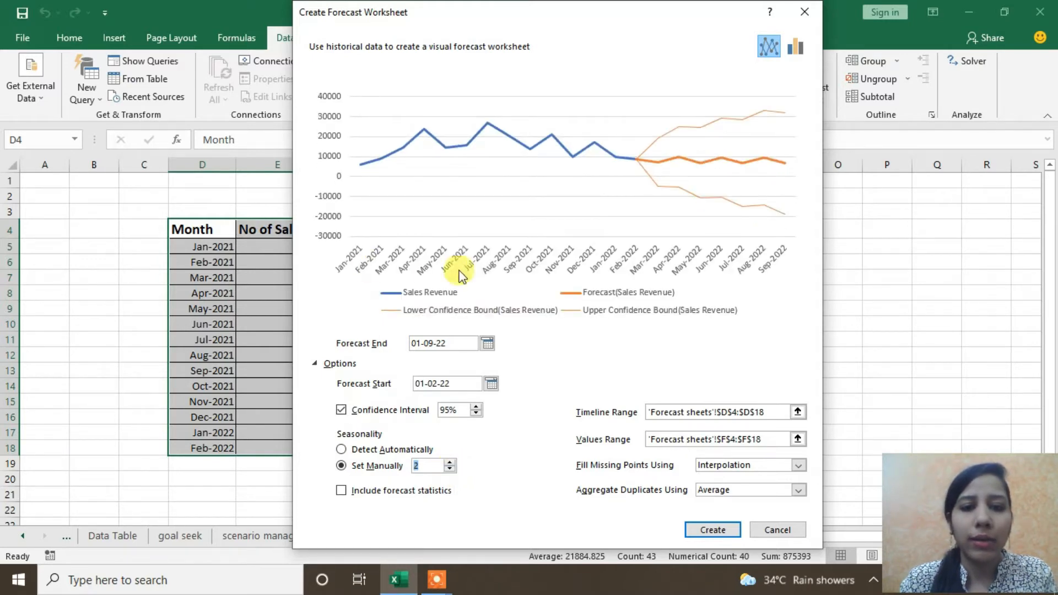
left_click(451, 469)
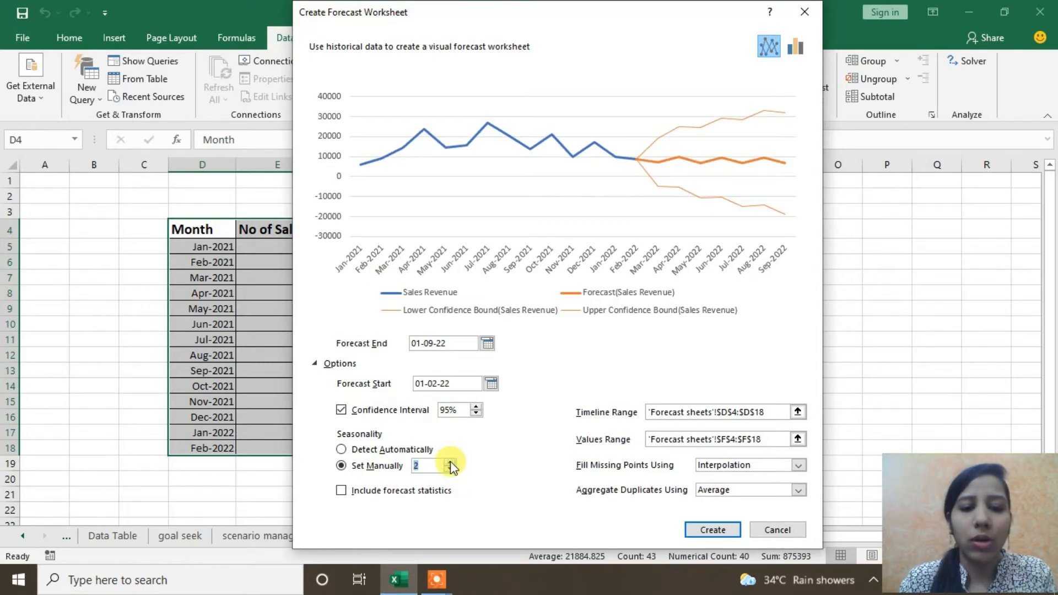
left_click(451, 463)
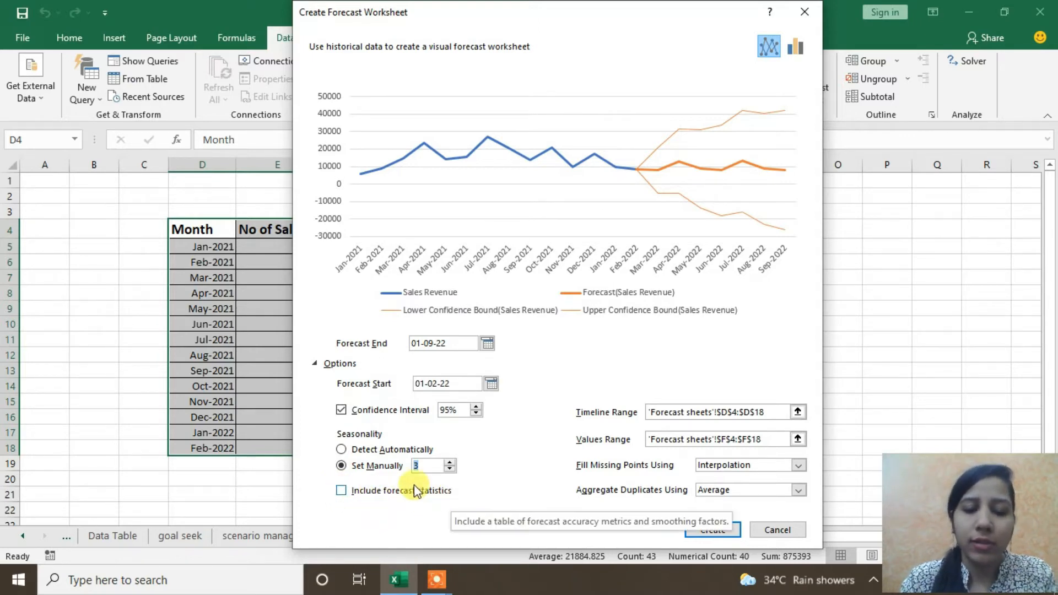
left_click(341, 491)
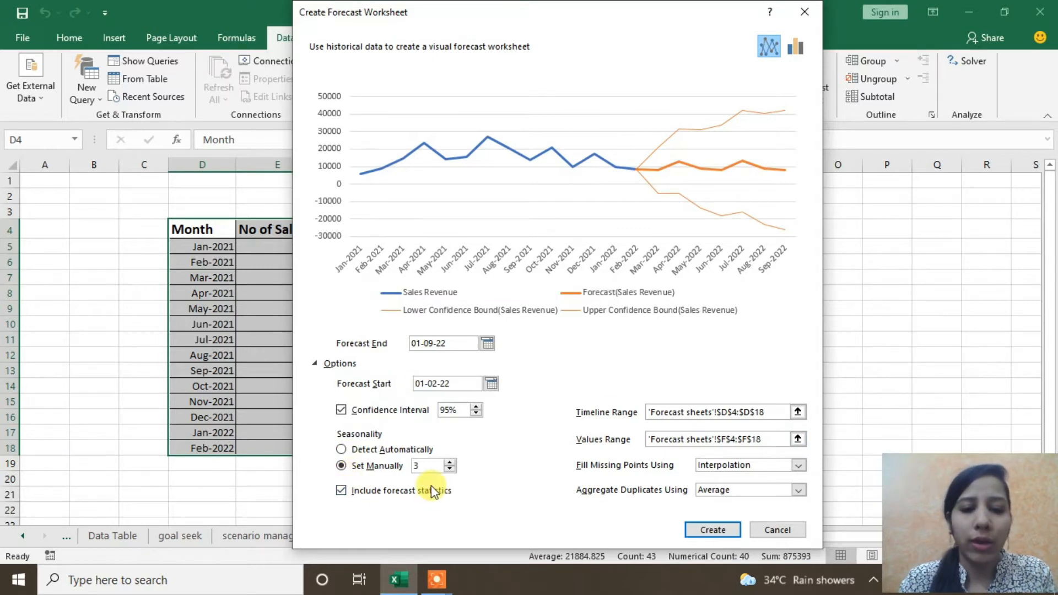
- Check the timeline and values ranges against the source table and view its blank Aug-2021 row
left_click(798, 413)
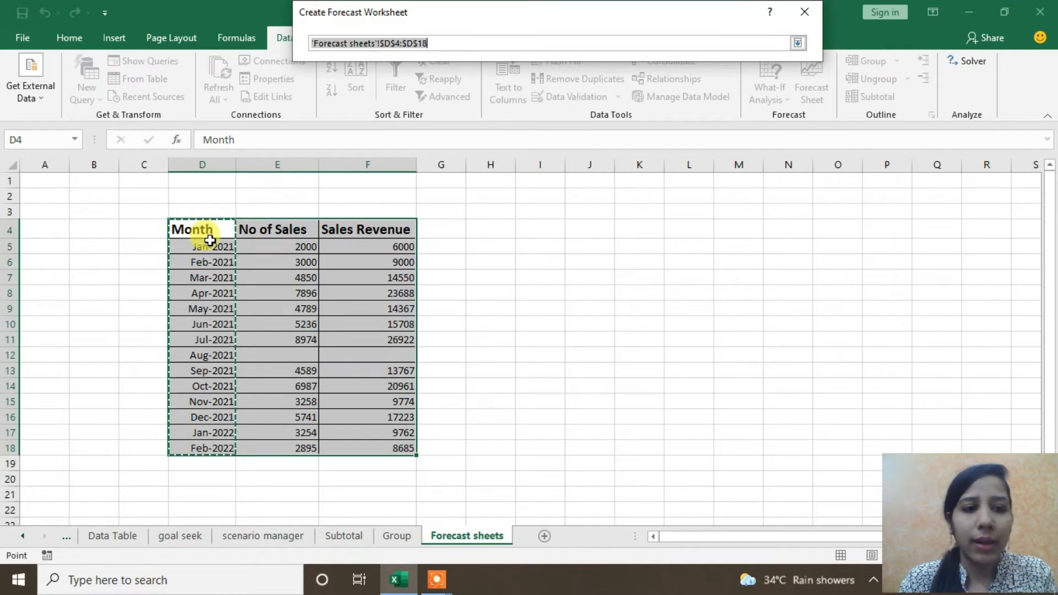
left_click(799, 43)
left_click(798, 439)
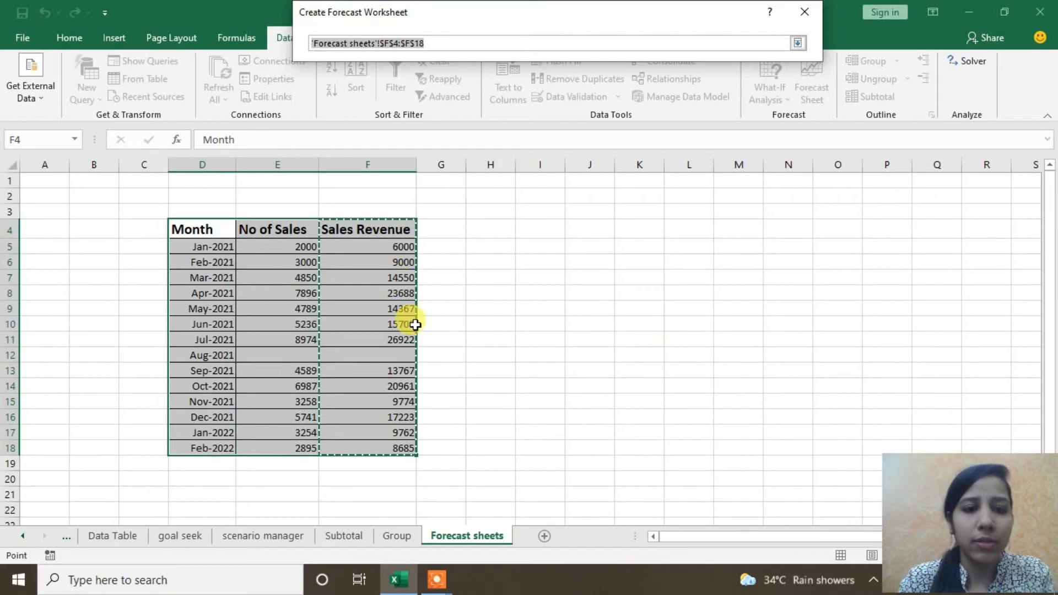
left_click(797, 47)
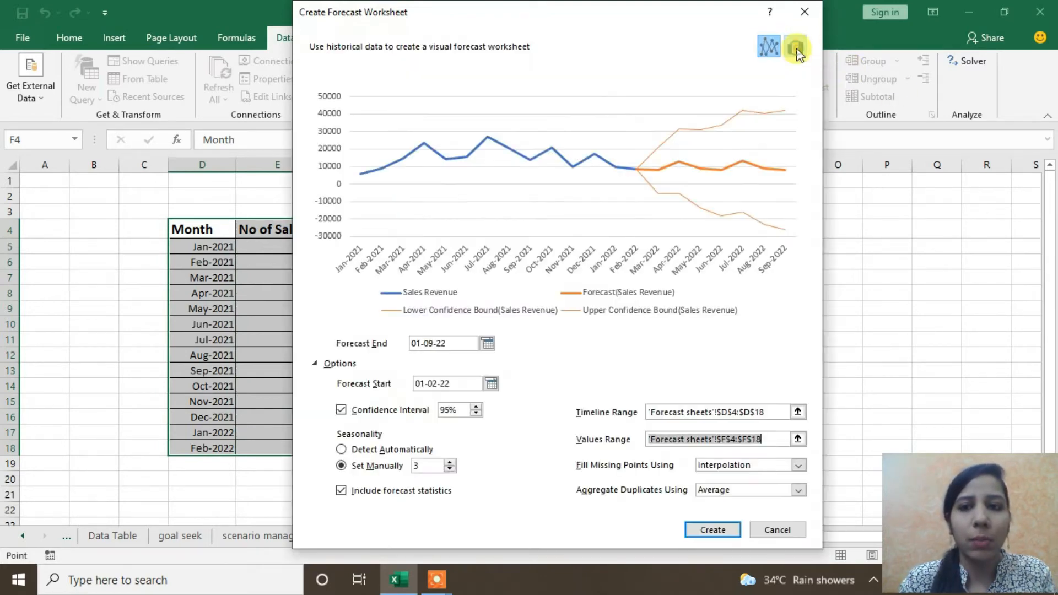
left_click_drag(494, 20, 761, 43)
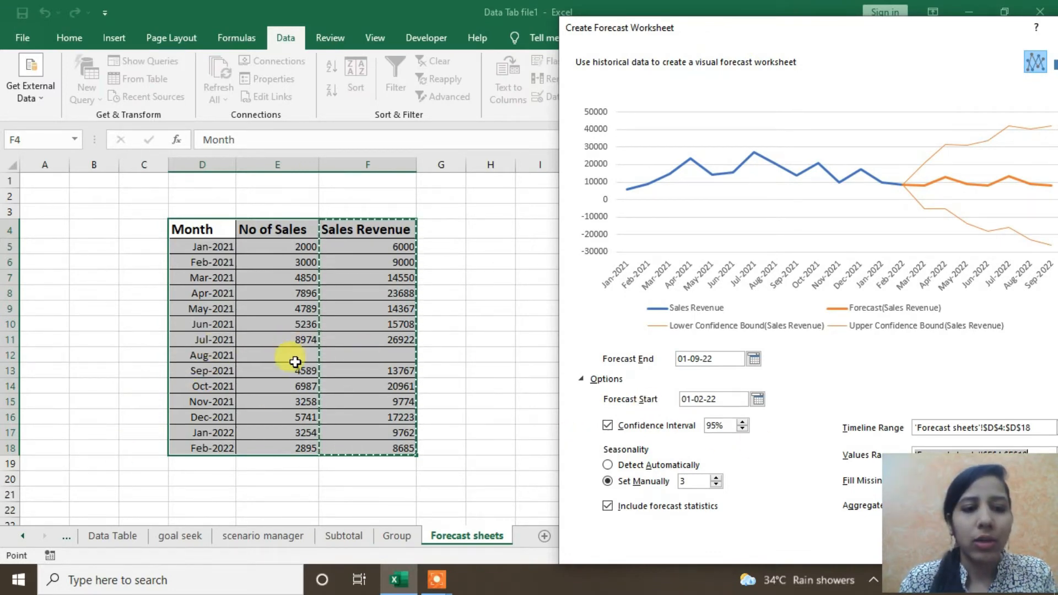
left_click_drag(871, 34, 600, 25)
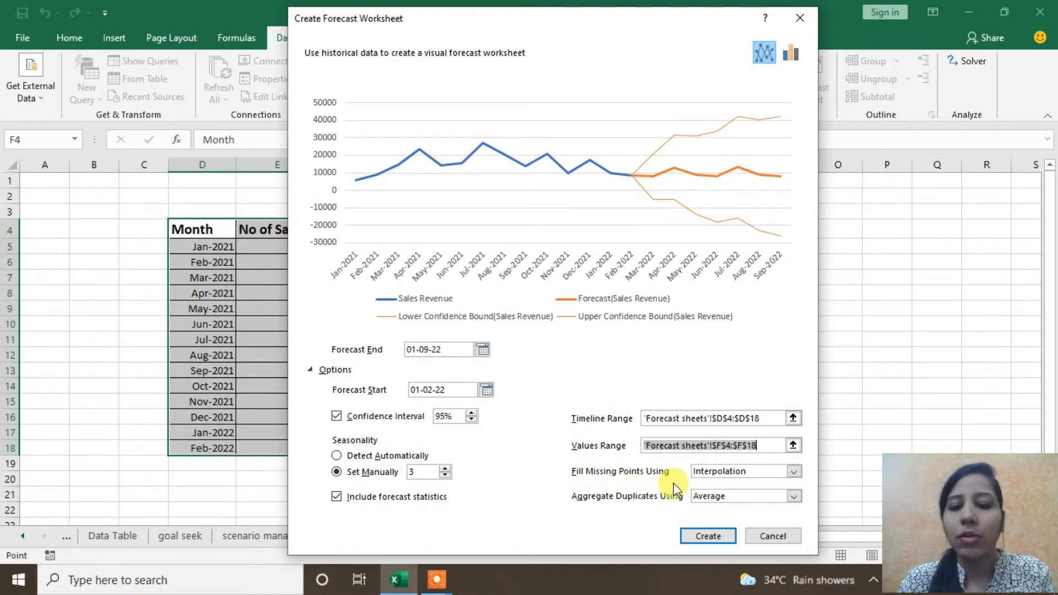
- Preview filling missing points with Zeros, and return the option to Interpolation
left_click(795, 472)
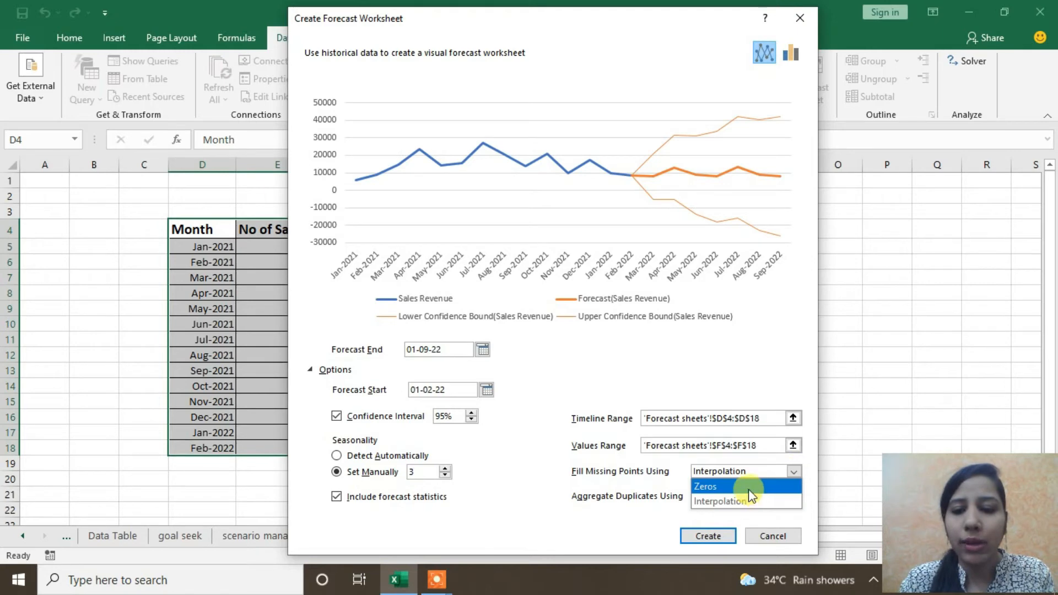
left_click(751, 488)
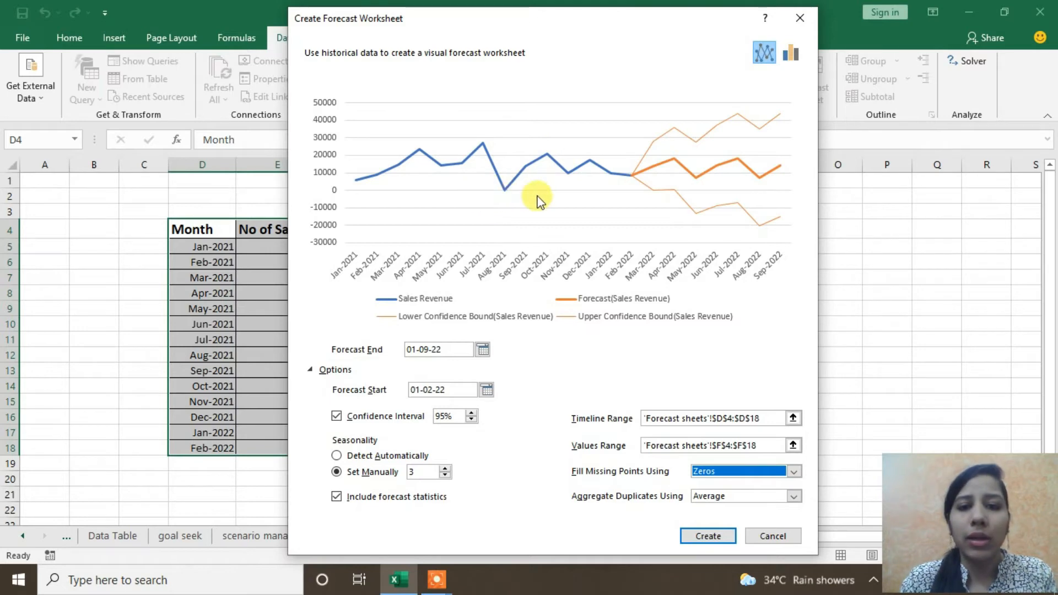
left_click(793, 472)
left_click(734, 497)
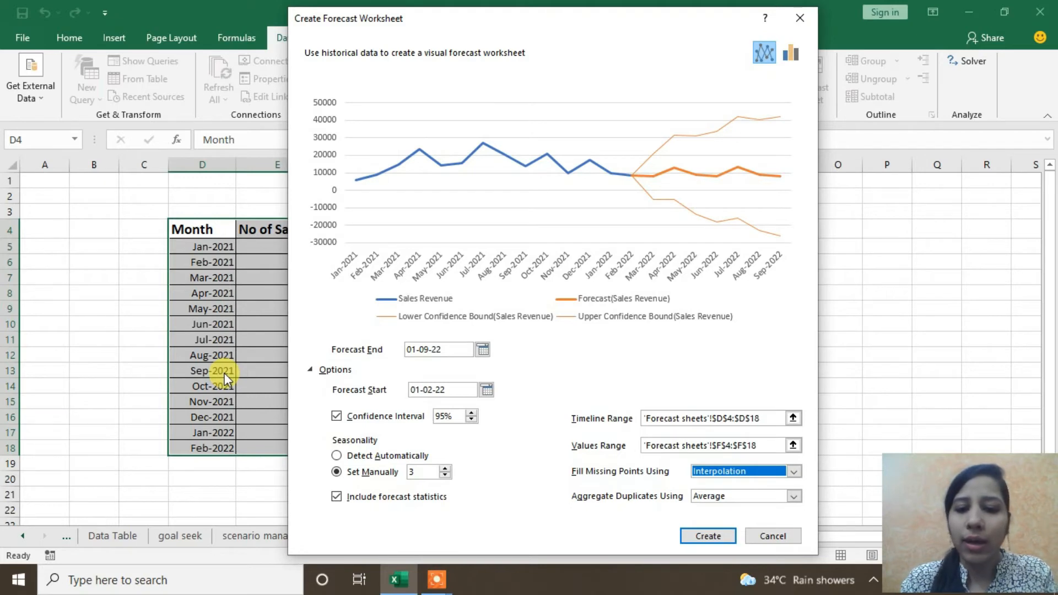
- Choose Average for aggregating duplicates and create the forecast worksheet
left_click(797, 498)
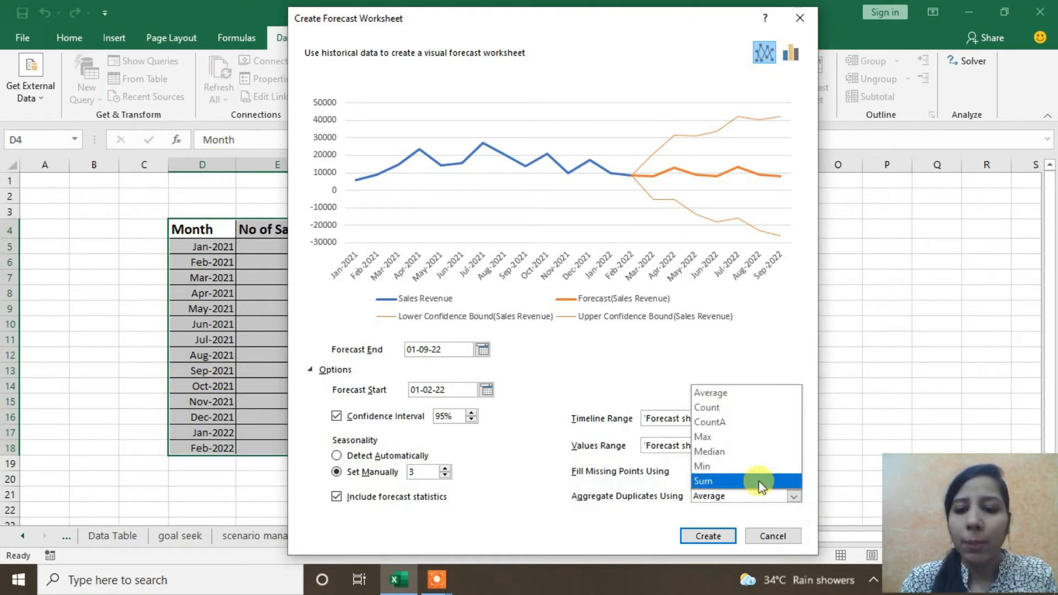
left_click(761, 404)
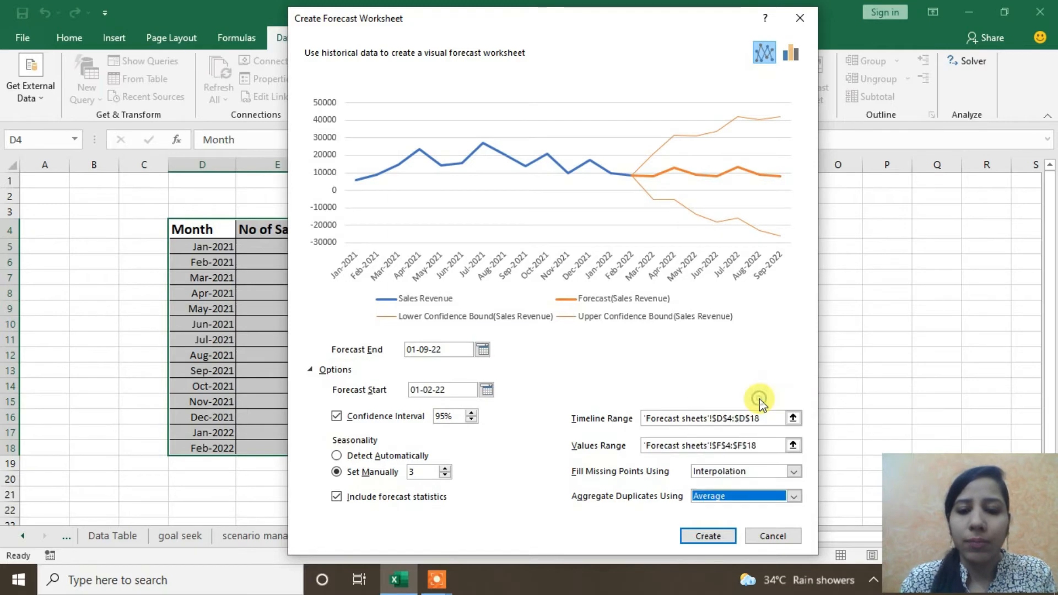
left_click(698, 540)
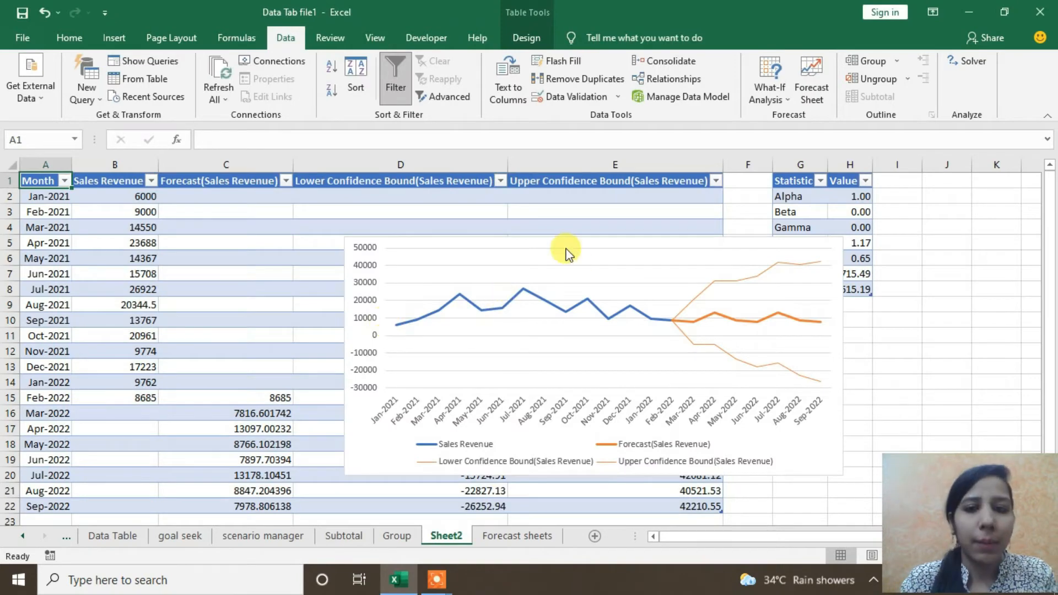
- Move the forecast chart aside and examine the forecast, lower bound and upper bound values for the forecast months
left_click(567, 253)
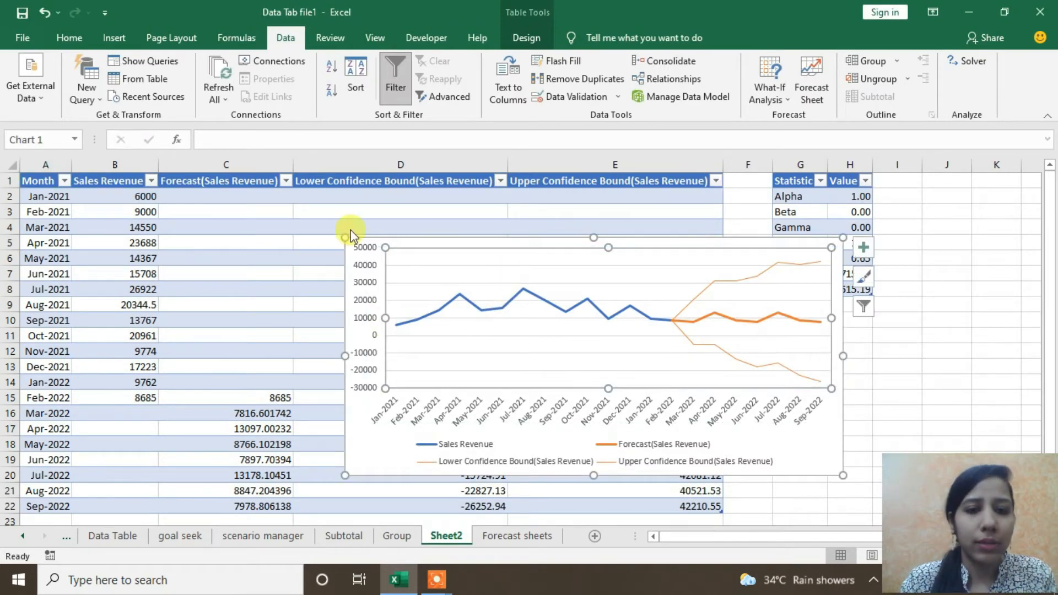
left_click_drag(350, 235, 642, 184)
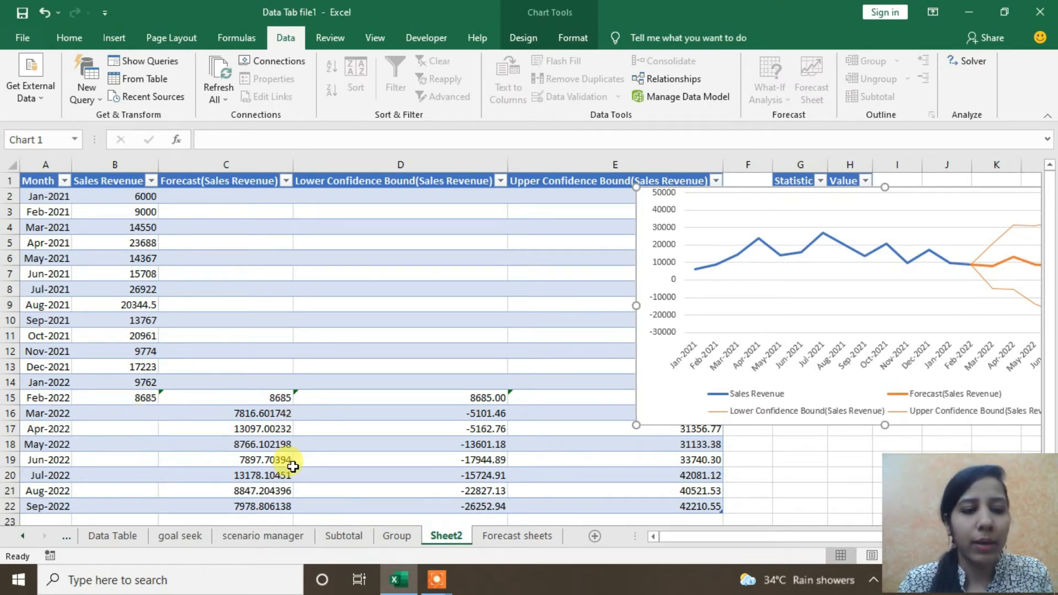
scroll(293, 466, "down", 1)
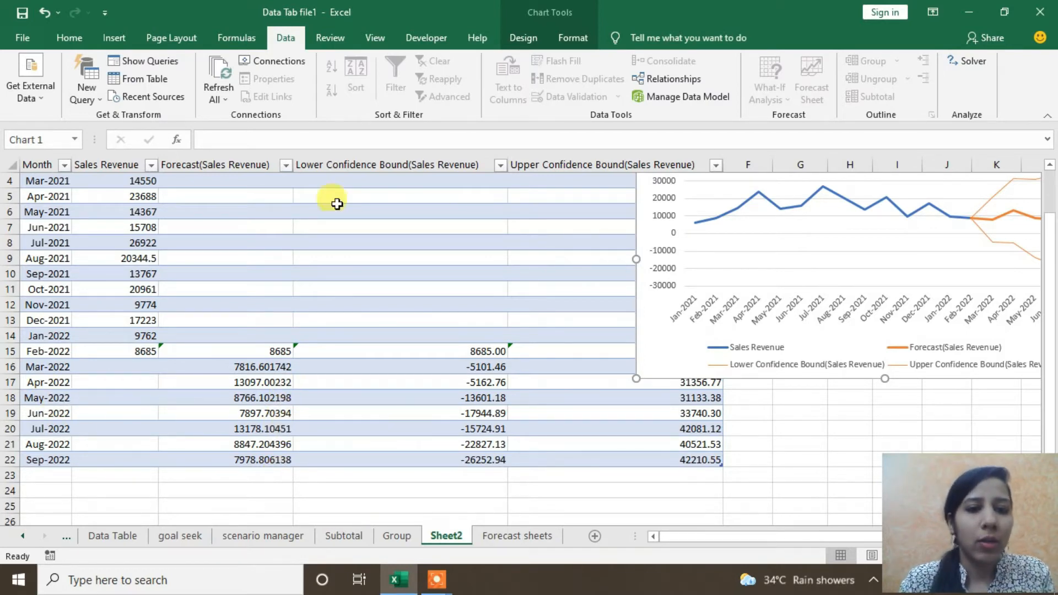
left_click(361, 301)
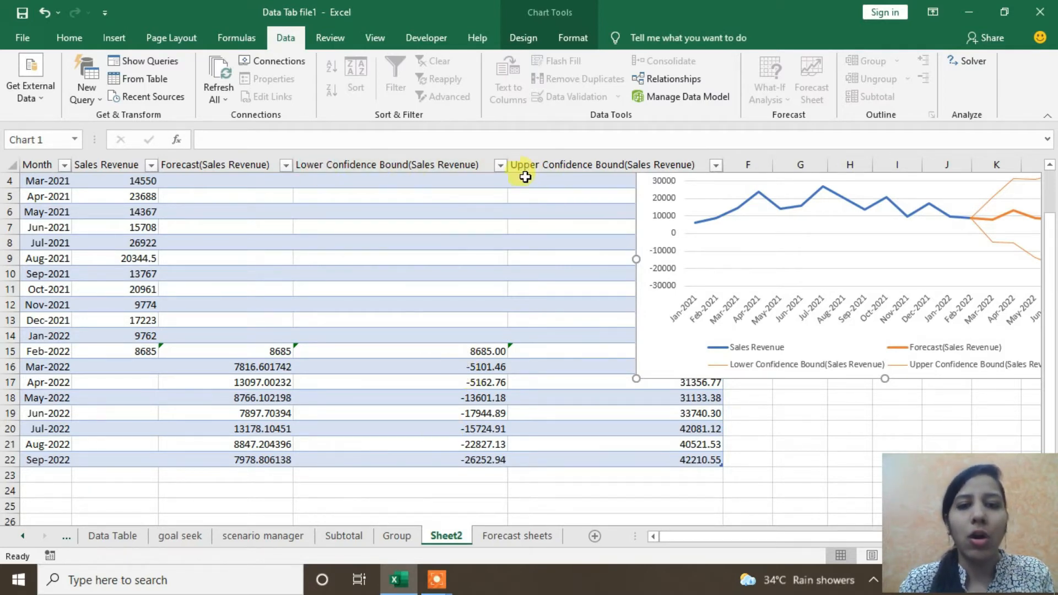
left_click(411, 376)
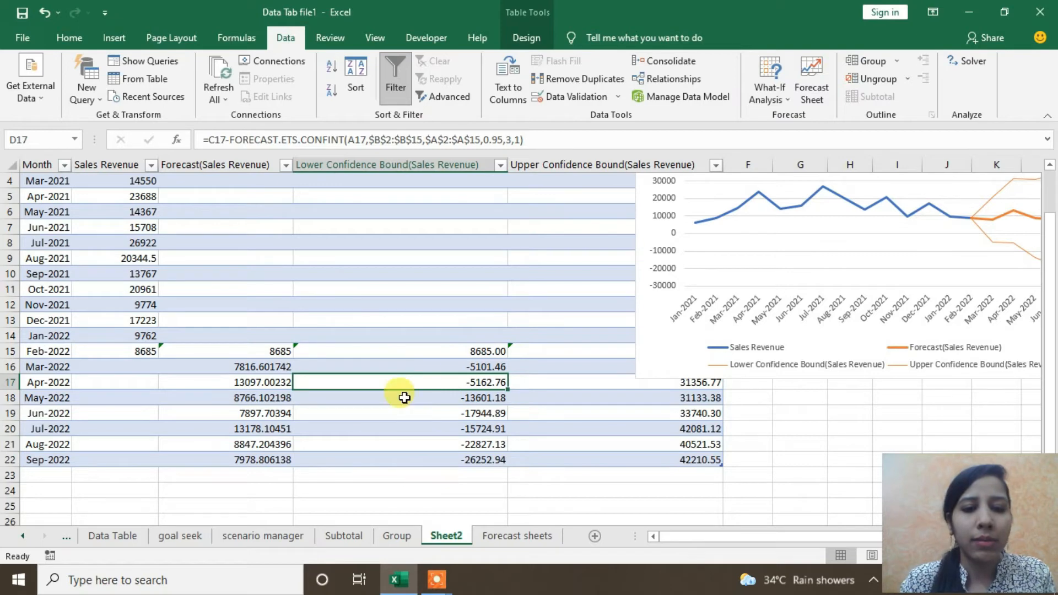
left_click(569, 358)
left_click(728, 190)
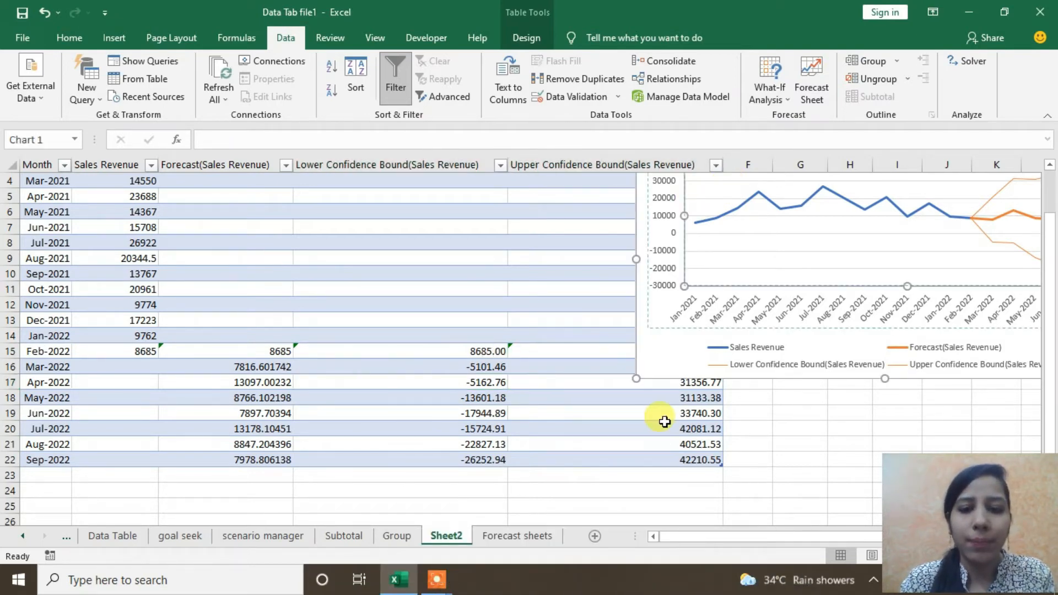
left_click(688, 413)
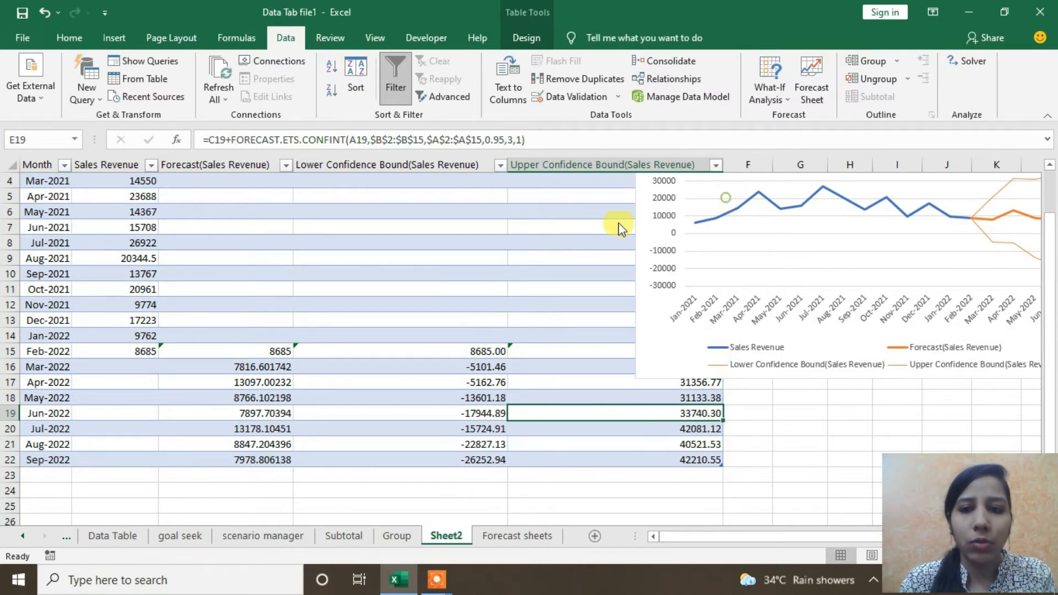
- Move the forecast chart back over the forecast table, clear of most of the statistics table, and examine the chart and statistics
left_click(665, 207)
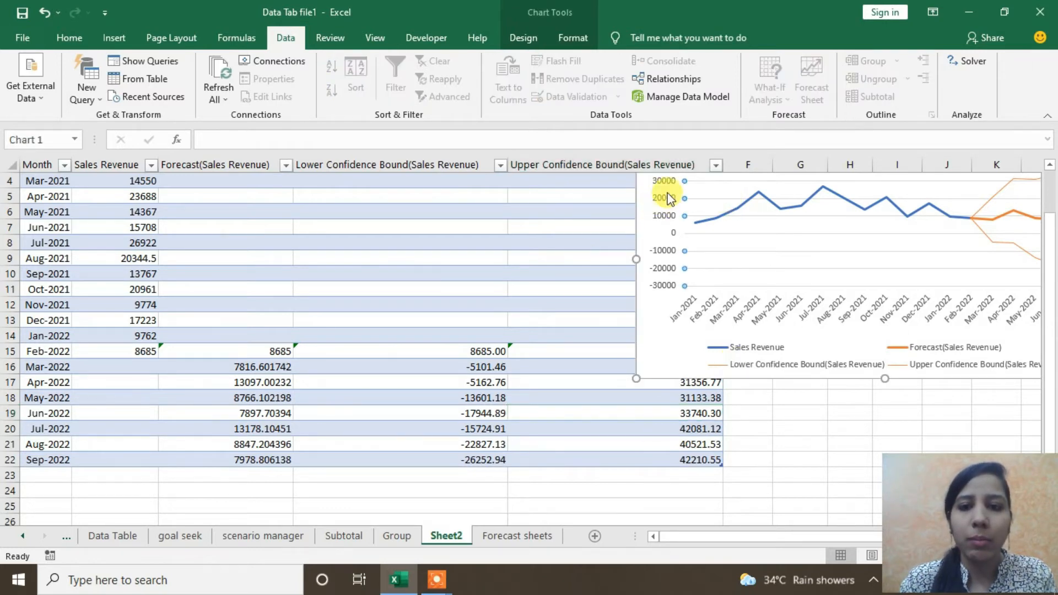
left_click_drag(665, 198, 350, 329)
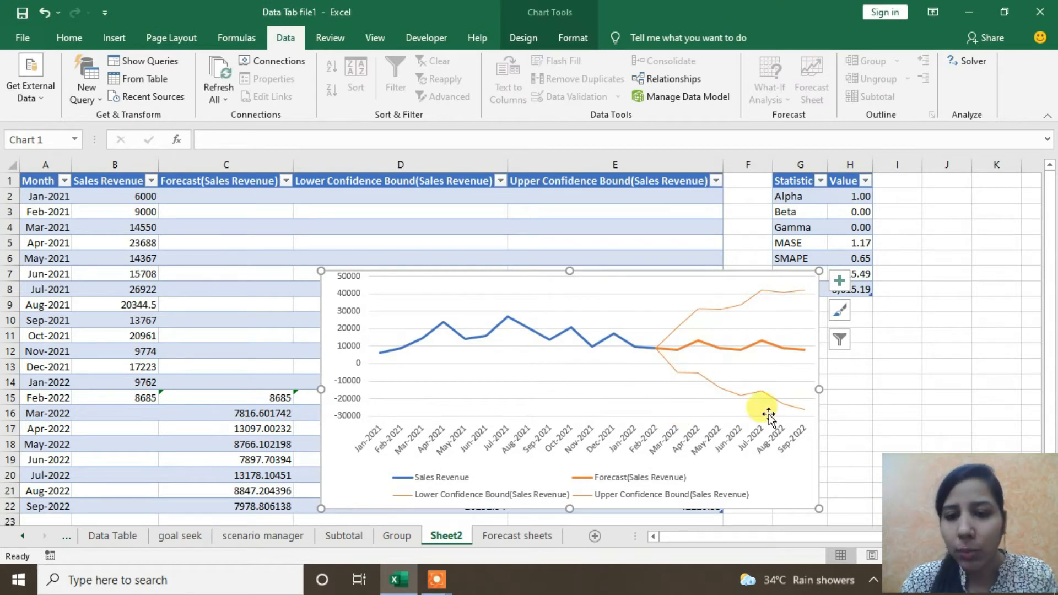
left_click(673, 432)
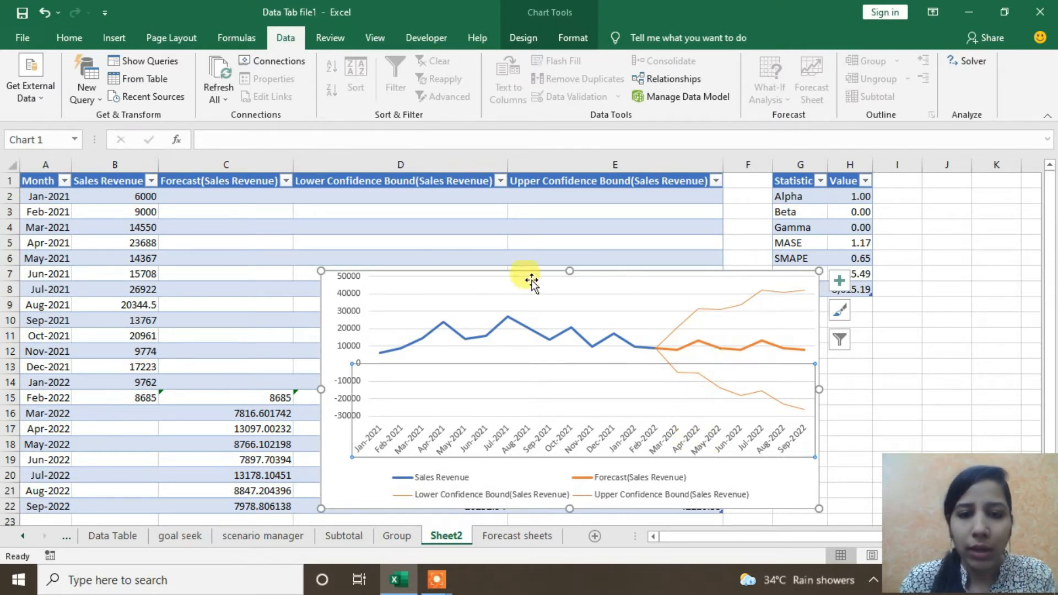
left_click(656, 276)
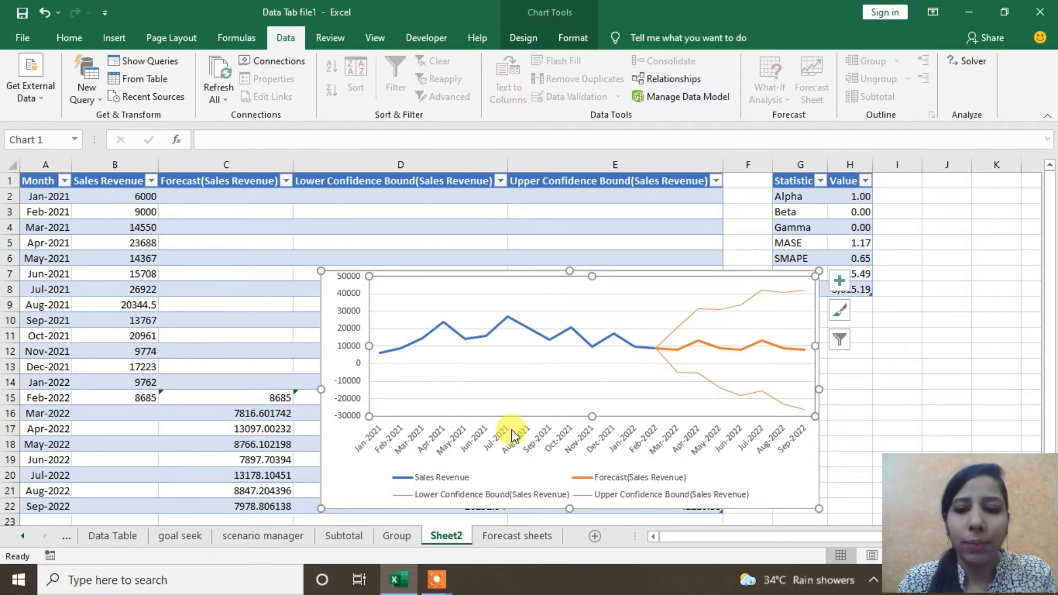
left_click(809, 196)
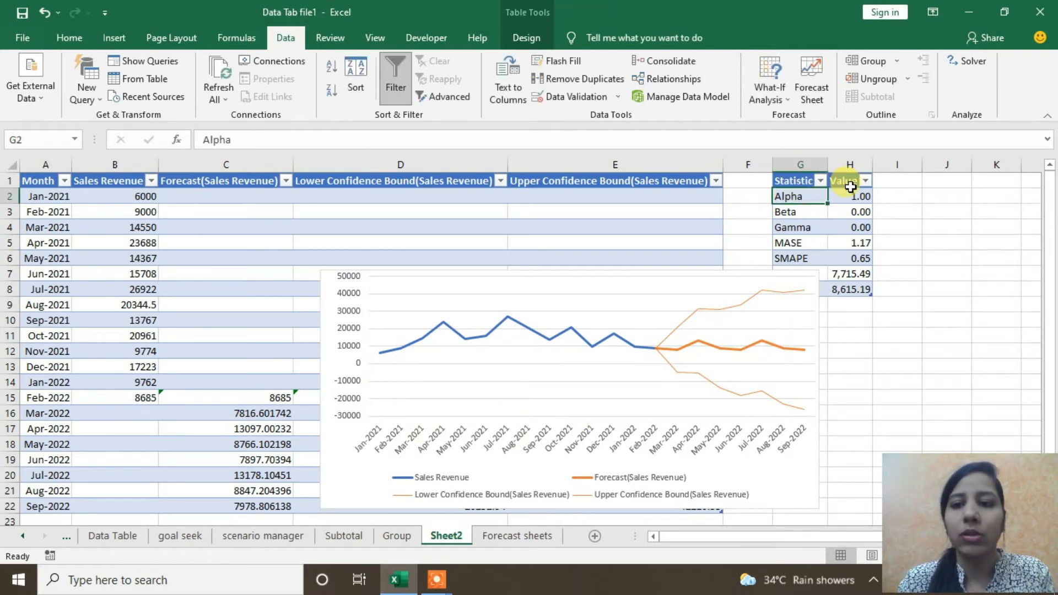
scroll(828, 255, "down", 1)
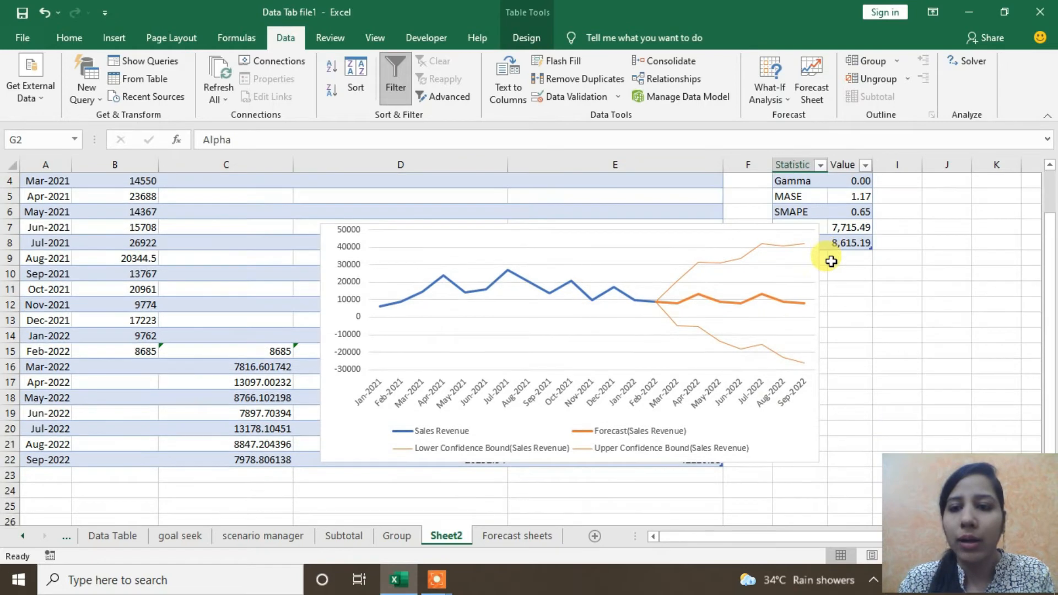
- Enlarge the forecast chart slightly from its lower corner and examine its sales, forecast and confidence bound lines
scroll(831, 261, "up", 1)
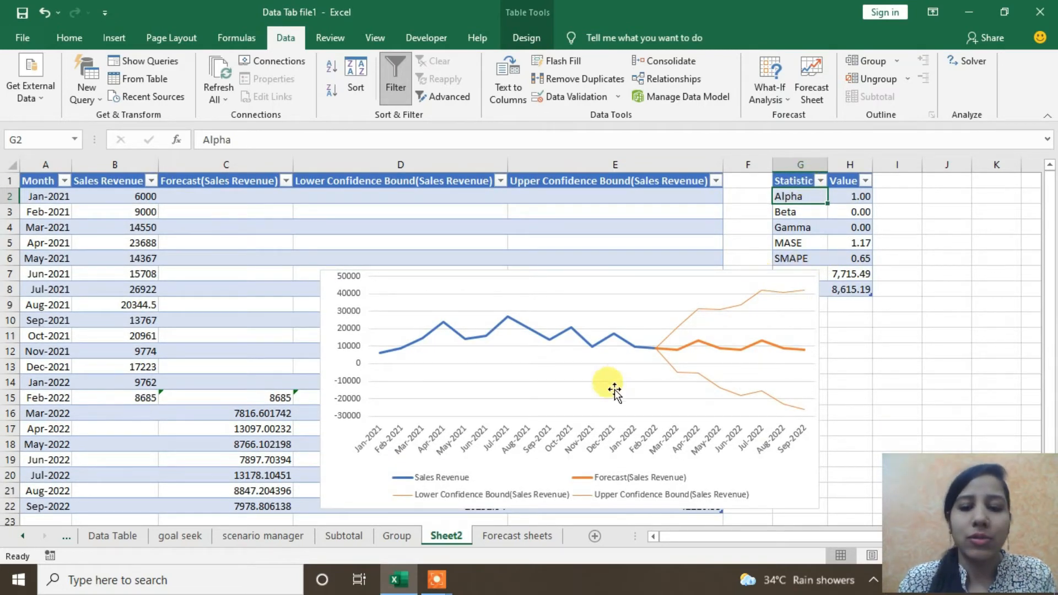
scroll(615, 390, "down", 1)
scroll(614, 390, "down", 2)
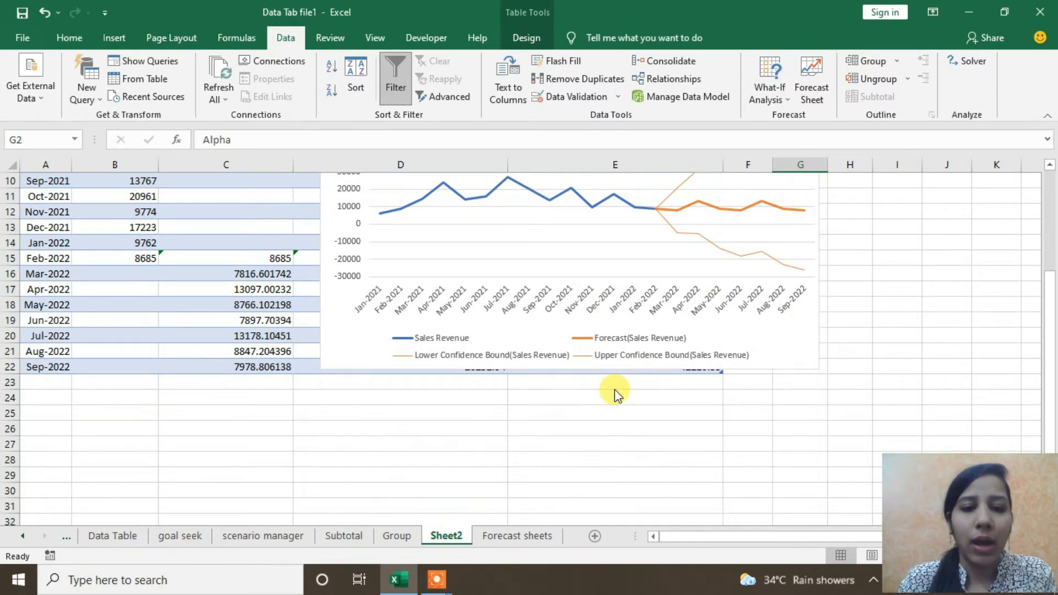
scroll(614, 389, "up", 2)
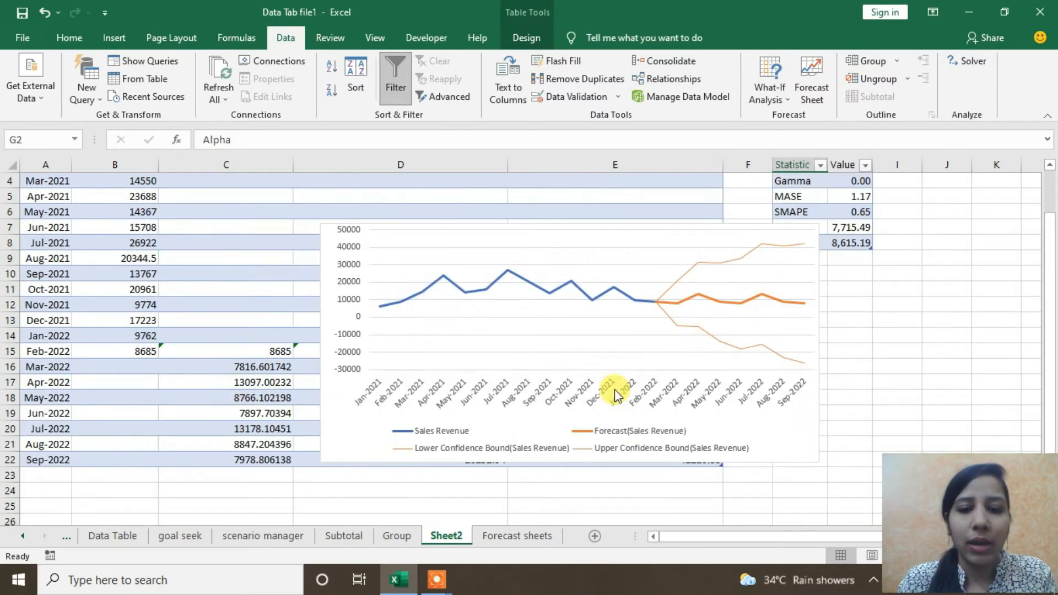
left_click(332, 460)
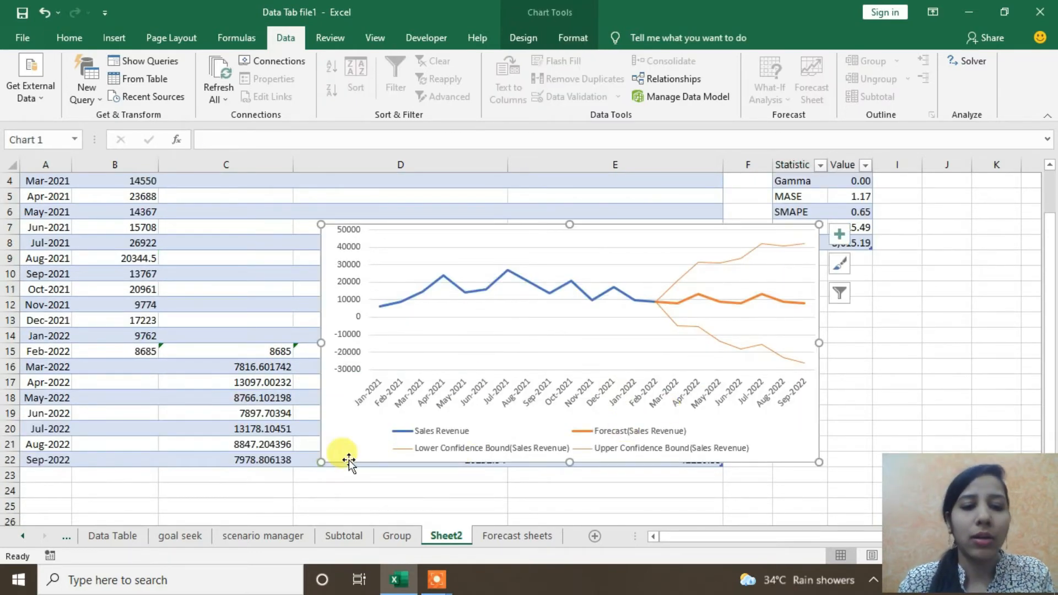
left_click_drag(320, 461, 312, 475)
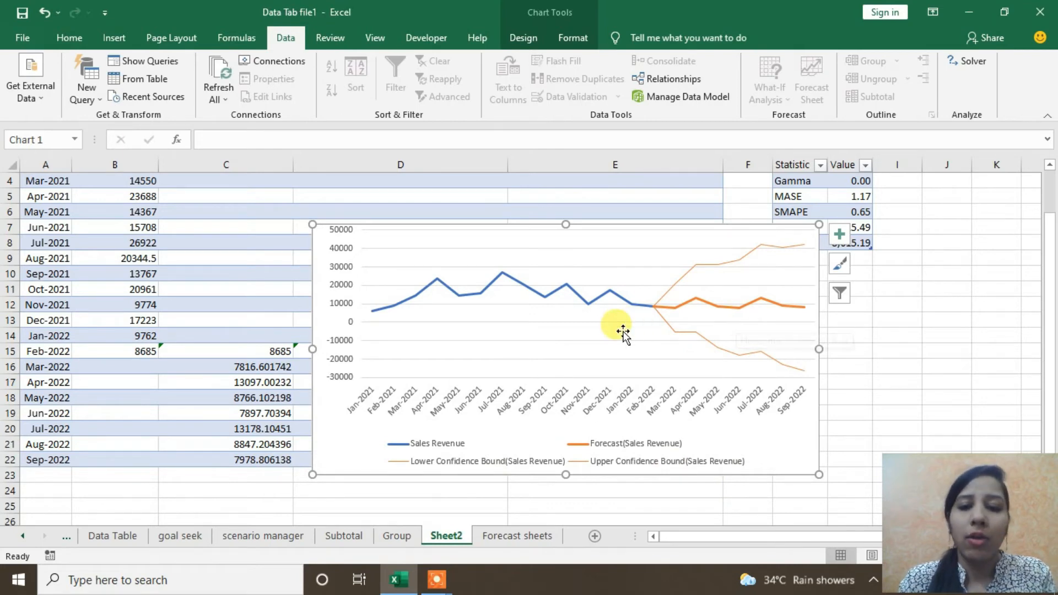
left_click(519, 341)
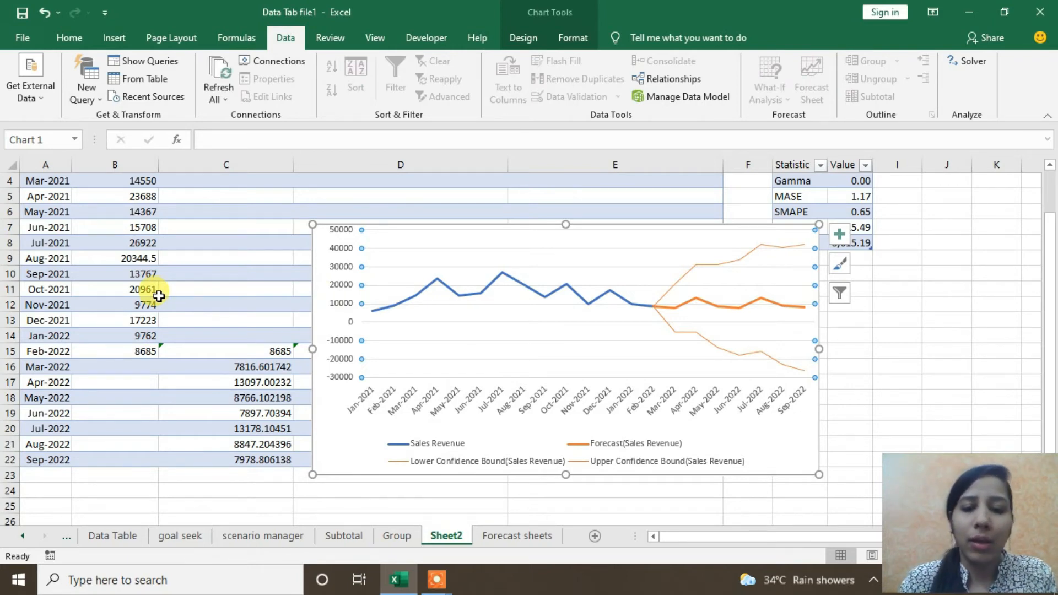
- Revisit the Forecast sheets data and open the Group worksheet to examine the Gujrat and Madhya Pradesh rows
left_click(525, 533)
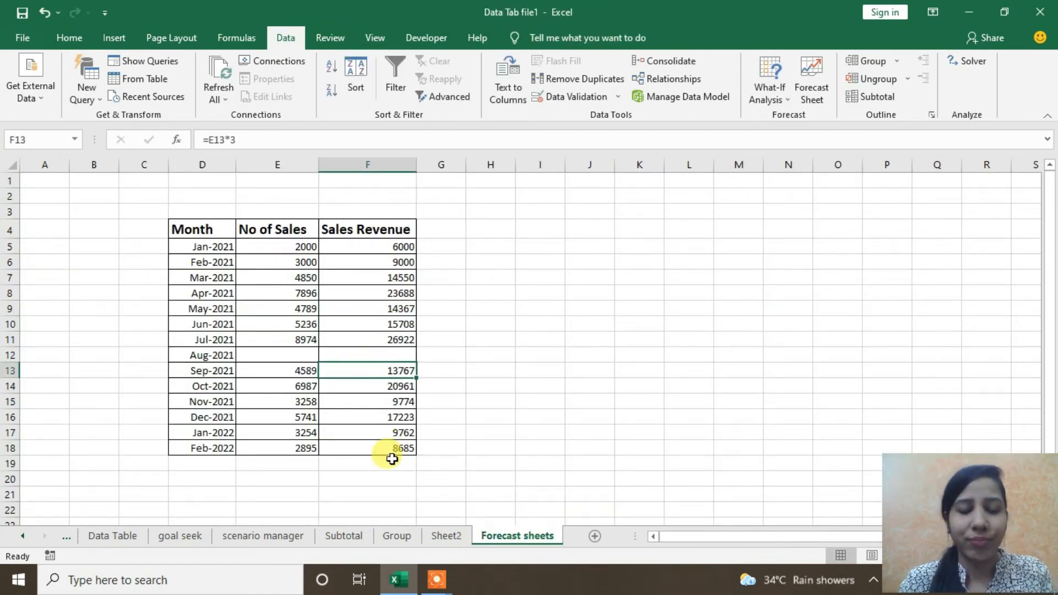
left_click(396, 537)
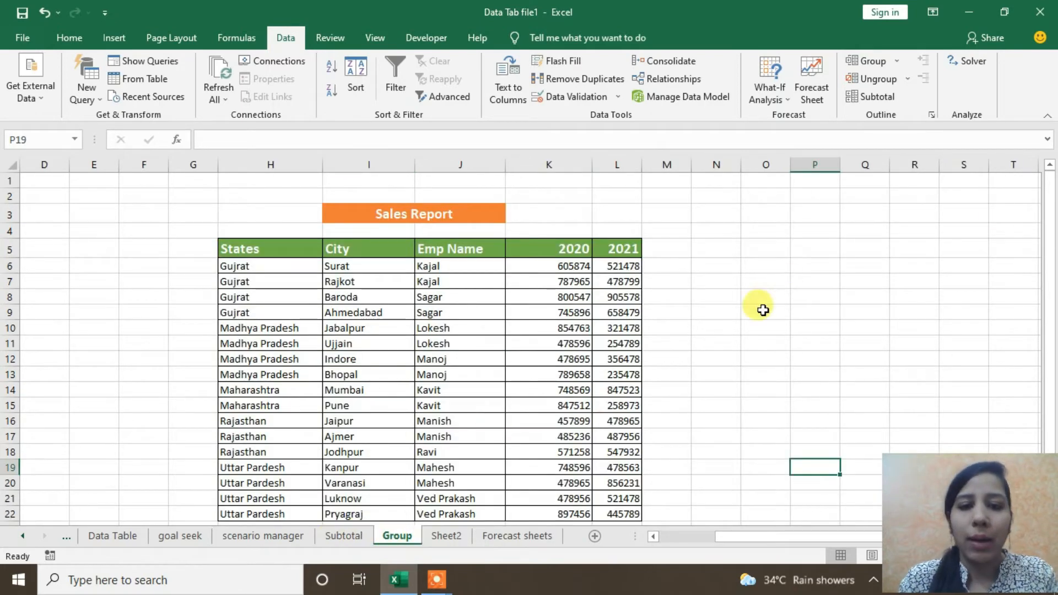
scroll(756, 307, "down", 1)
scroll(751, 313, "up", 1)
scroll(336, 408, "down", 1)
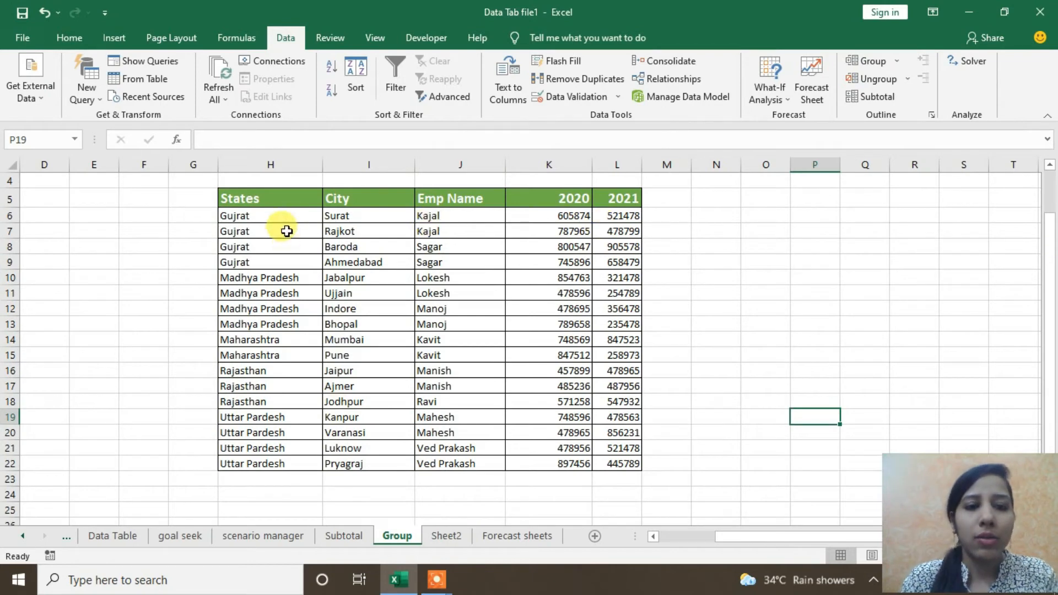
left_click_drag(284, 216, 283, 255)
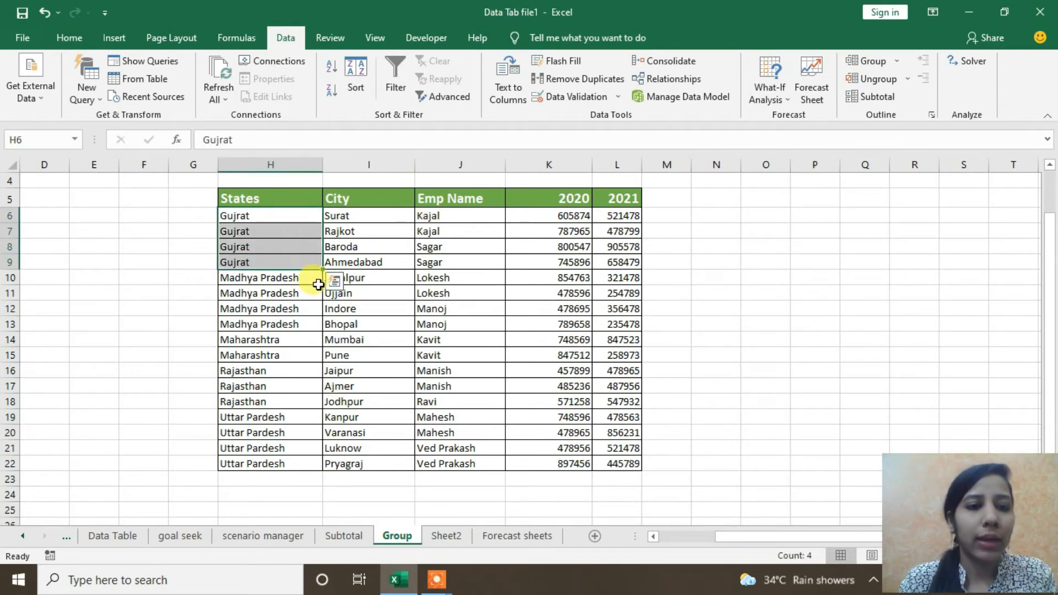
left_click(298, 309)
left_click_drag(285, 280, 281, 323)
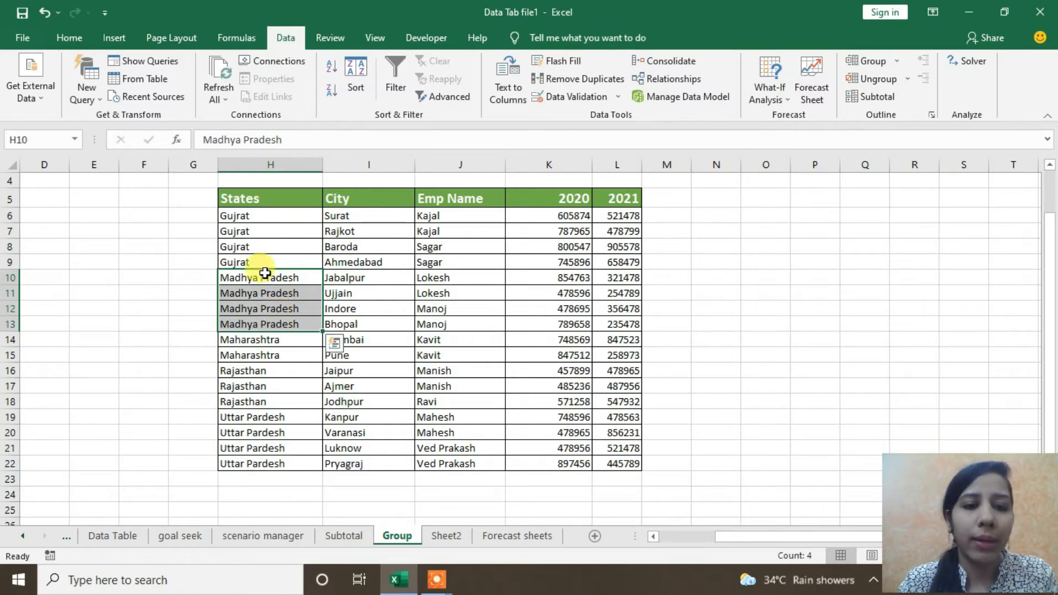
- Group the four Gujrat entries of the Sales Report, cells H6:H9, by rows
left_click_drag(262, 216, 259, 260)
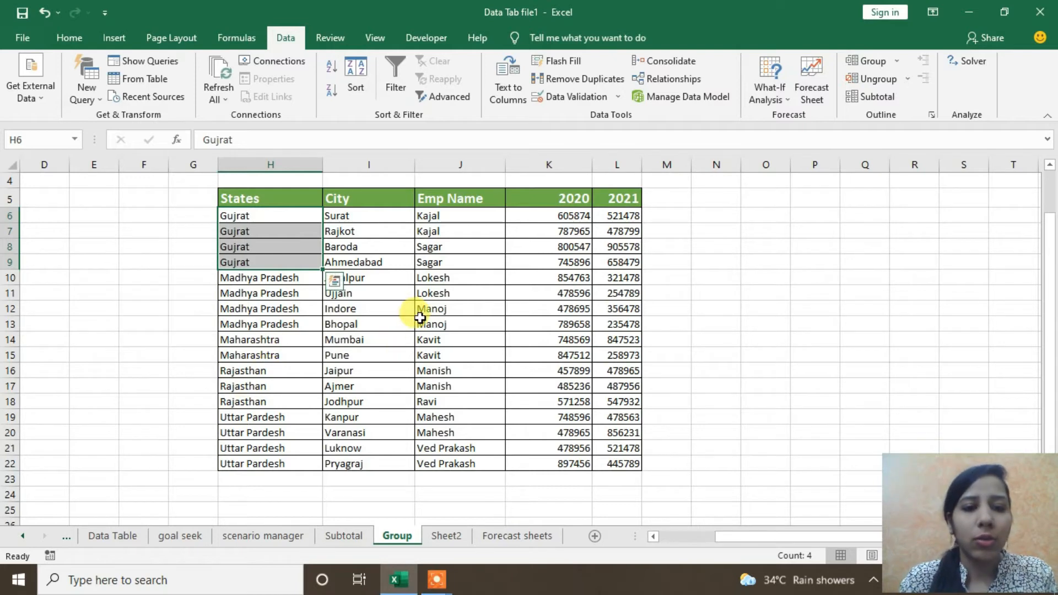
scroll(419, 314, "up", 1)
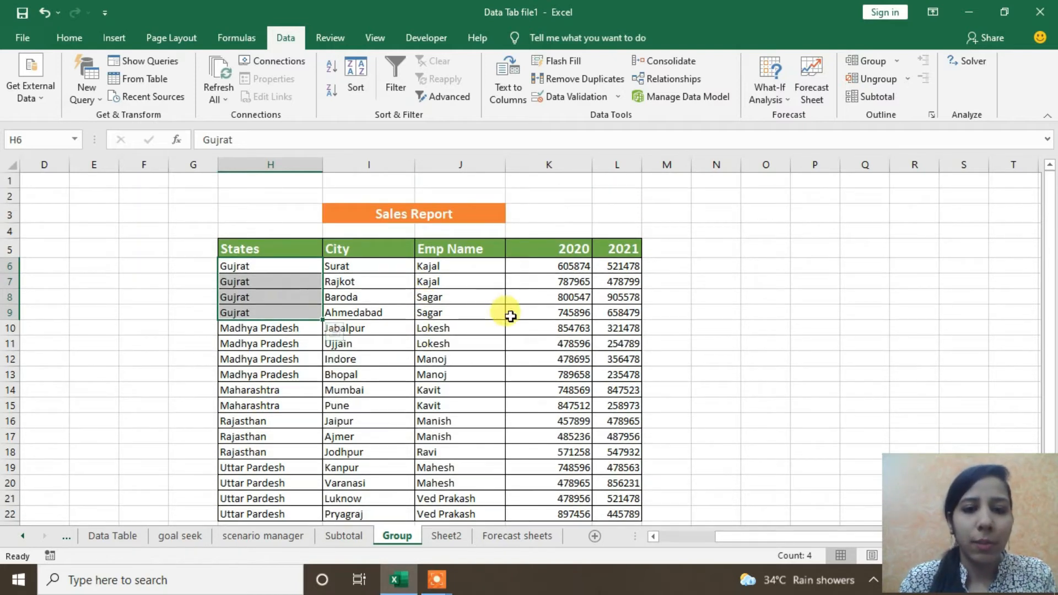
scroll(505, 324, "down", 2)
scroll(504, 324, "up", 2)
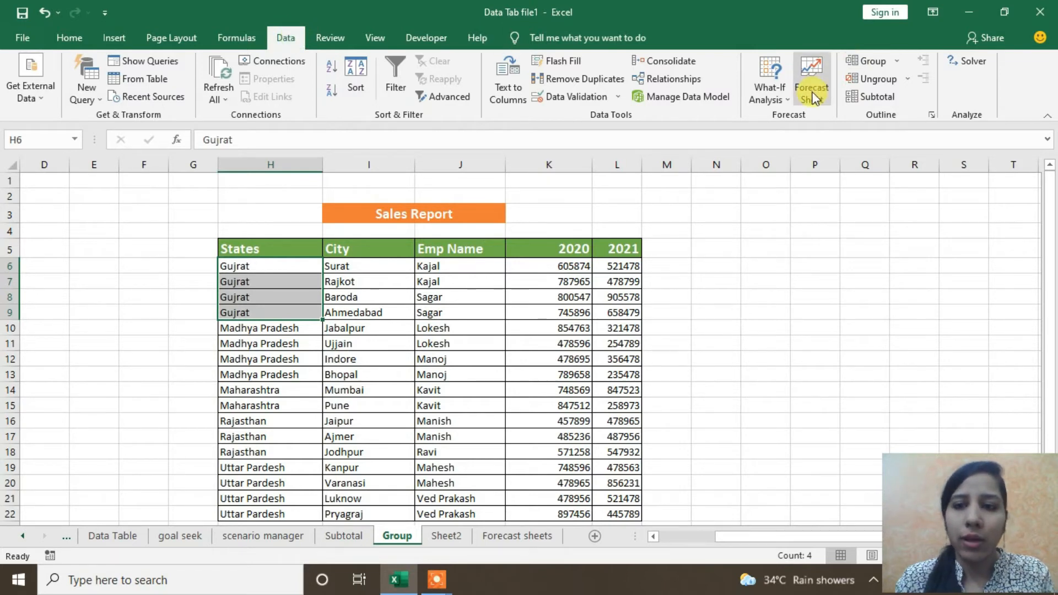
left_click(896, 61)
left_click(884, 81)
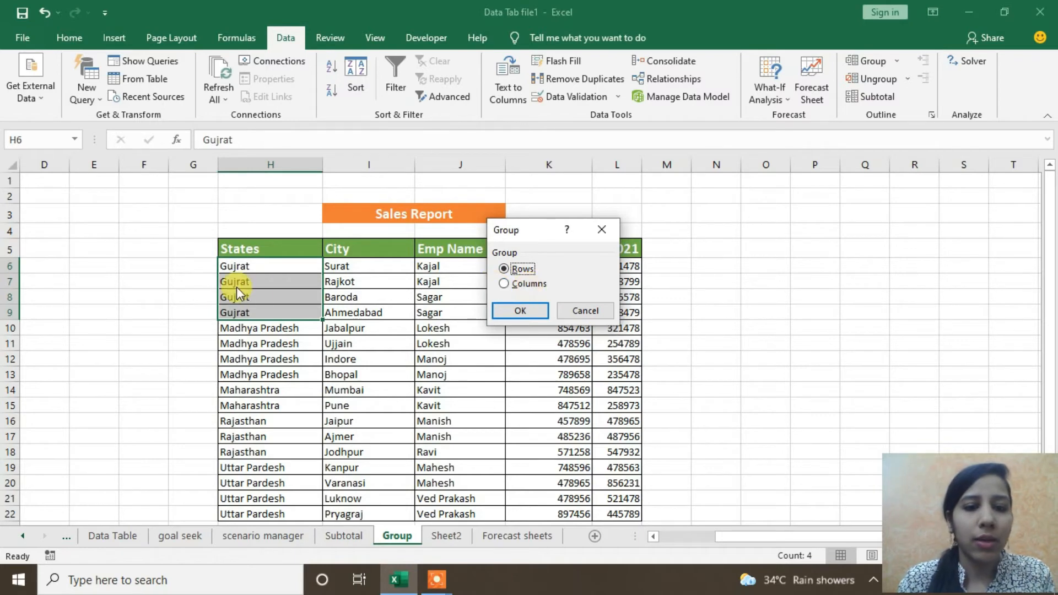
left_click(521, 312)
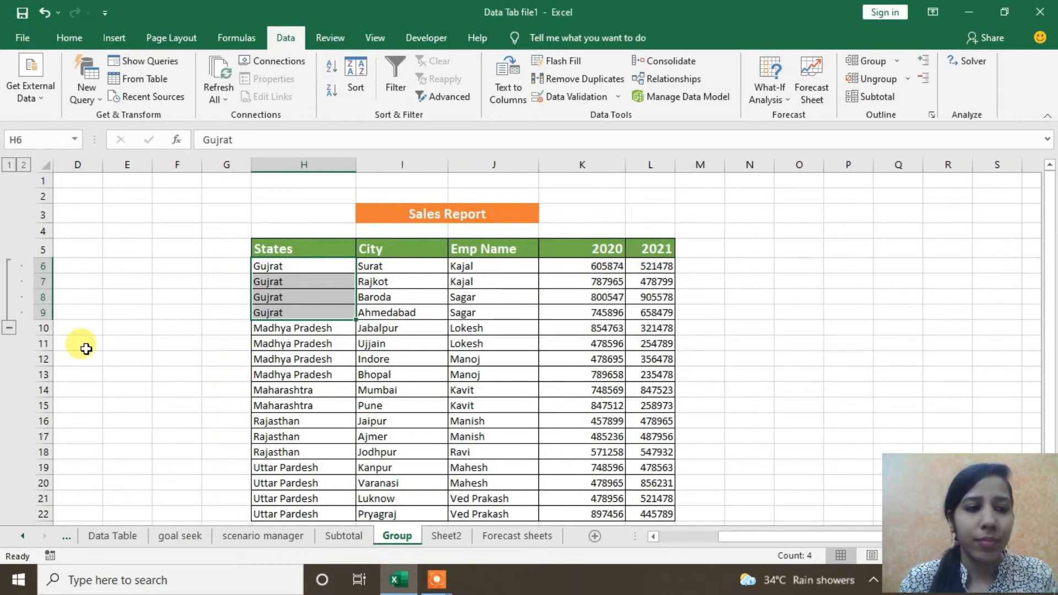
- Group the four Madhya Pradesh entries, cells H10:H13, by rows
left_click_drag(315, 329, 320, 372)
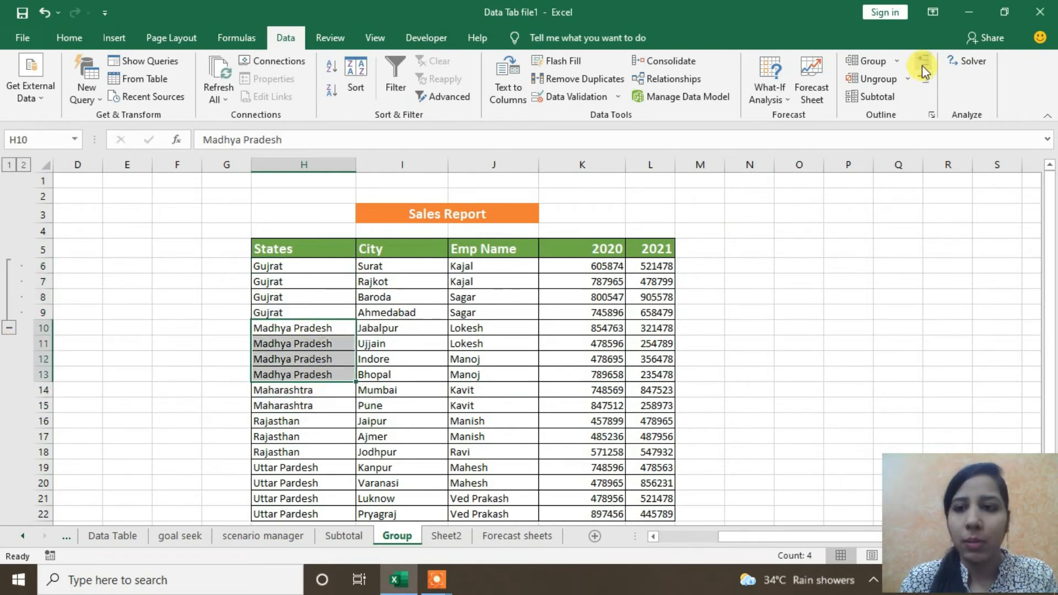
left_click(896, 61)
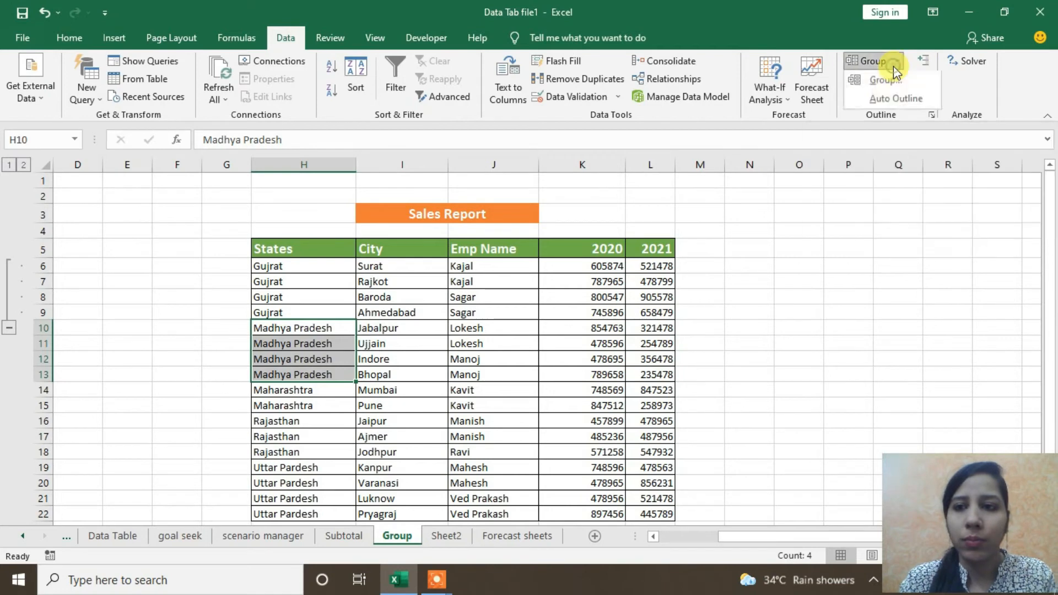
left_click(893, 85)
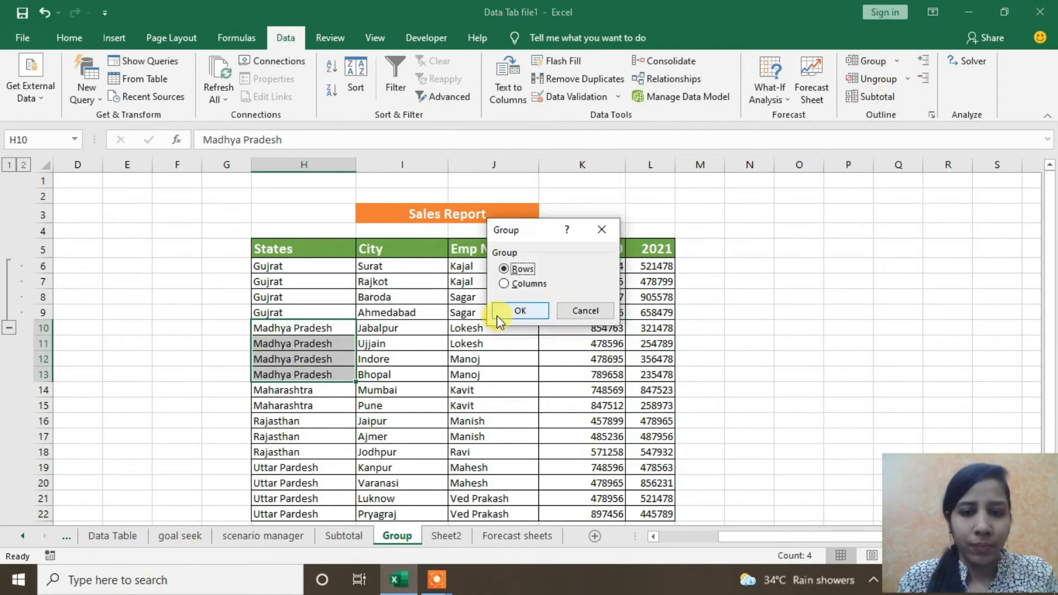
left_click(499, 313)
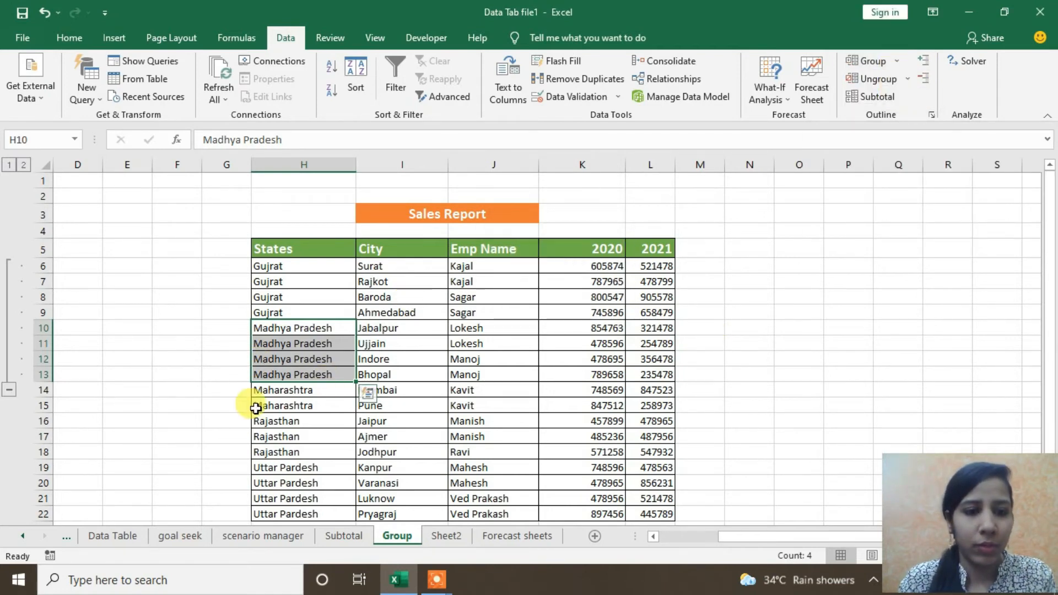
- Group the two Maharashtra entries, cells H14:H15, by rows
left_click(287, 402)
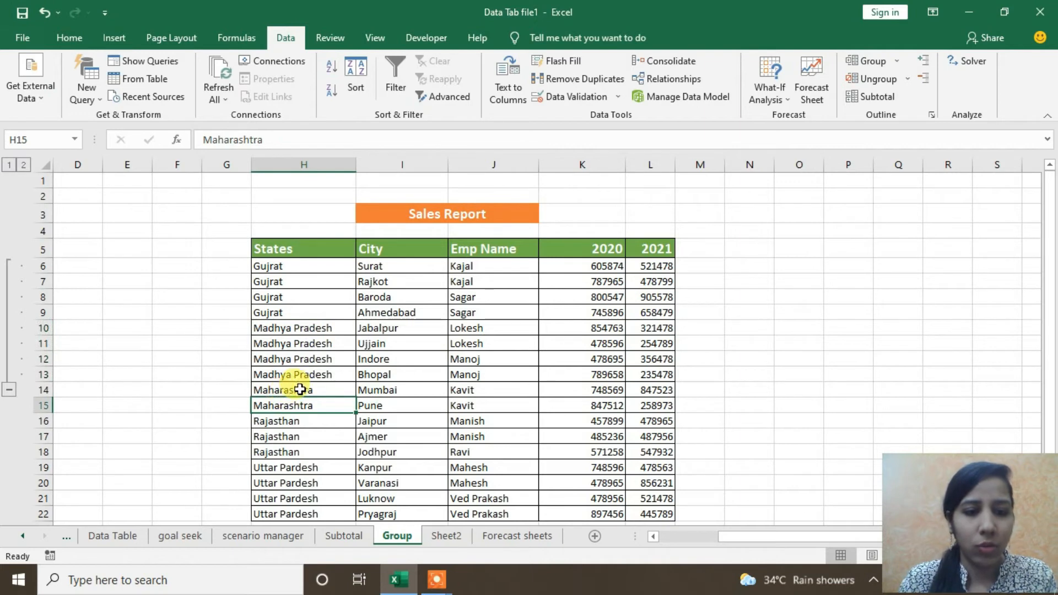
left_click_drag(300, 390, 298, 404)
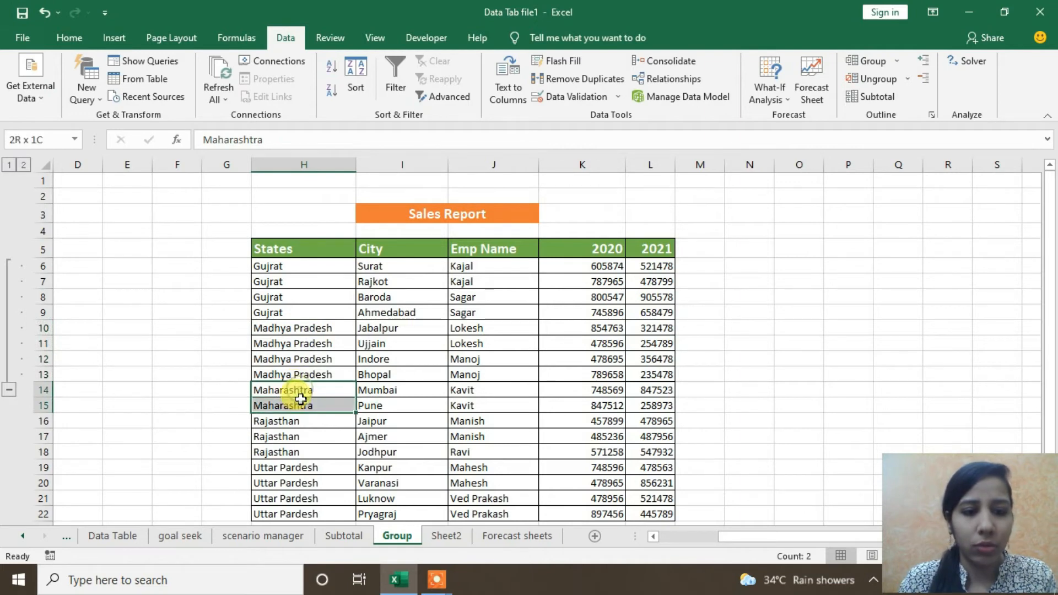
left_click(896, 61)
left_click(896, 83)
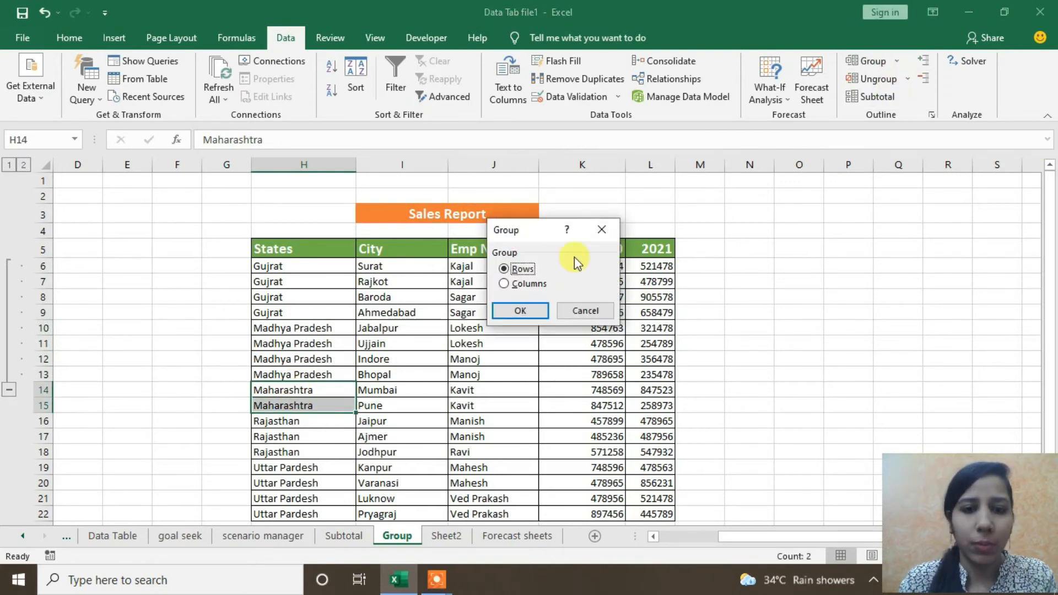
left_click(515, 308)
- Group the Rajasthan entries in H16:H18 and the Uttar Pardesh entries in H19:H22 by rows
left_click_drag(258, 422, 276, 455)
left_click(871, 62)
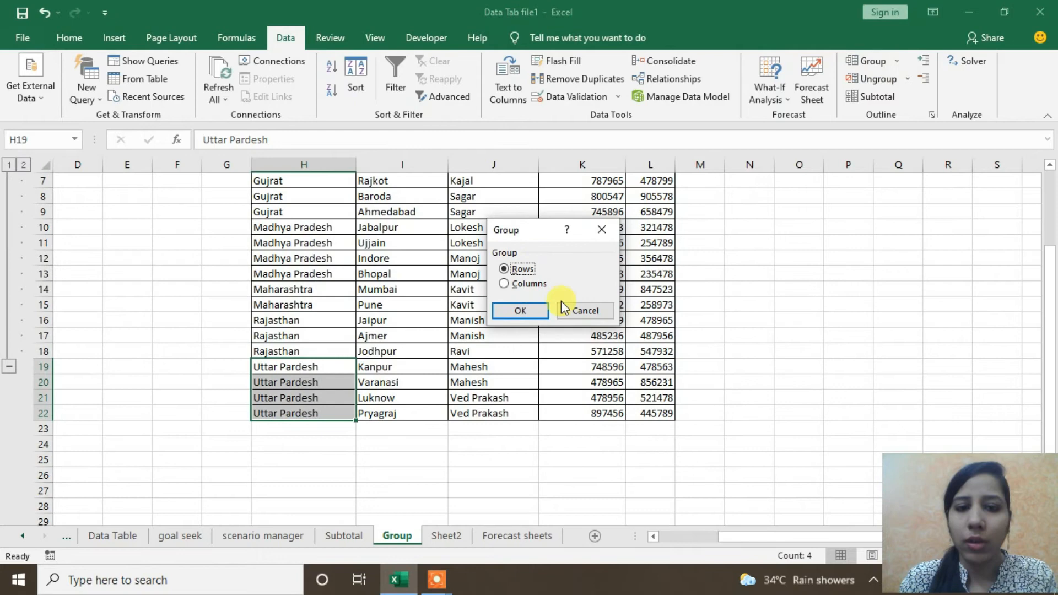
left_click(532, 309)
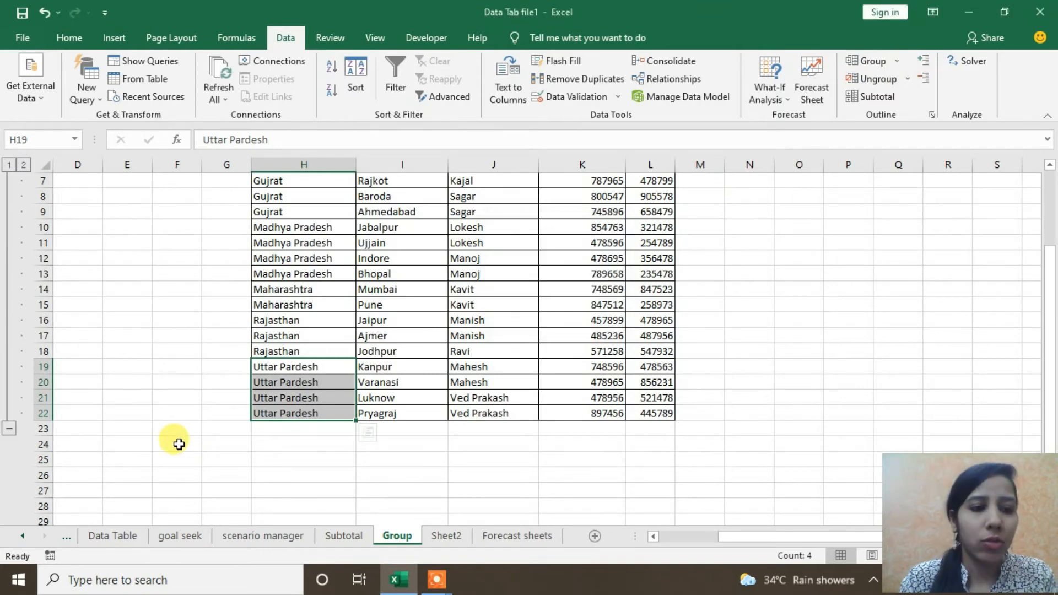
scroll(177, 442, "up", 2)
scroll(44, 452, "down", 1)
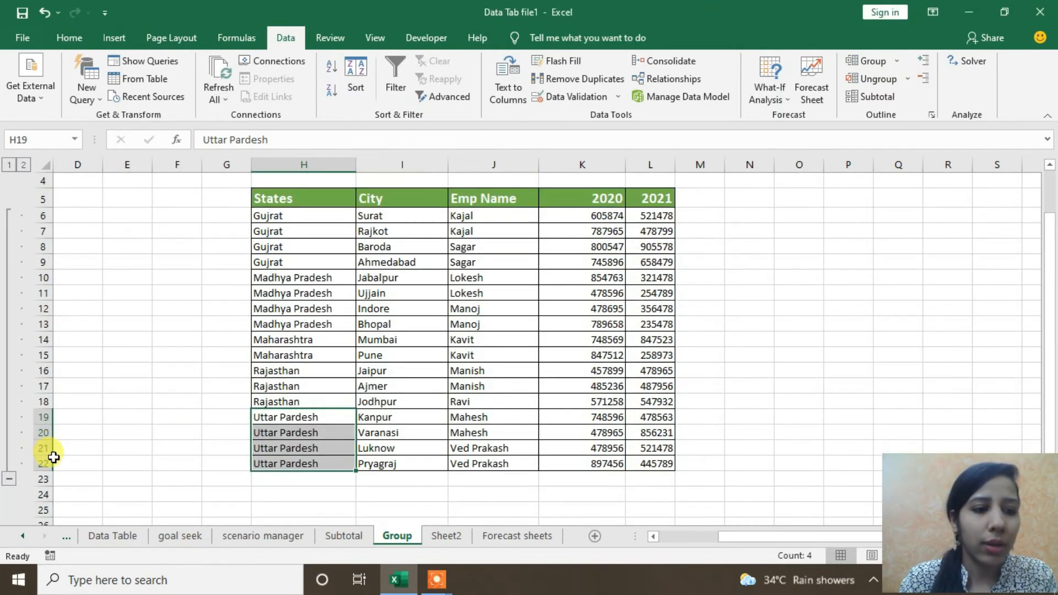
- Collapse the grouped state rows 6 to 22, expand them again and look over the table
left_click(9, 480)
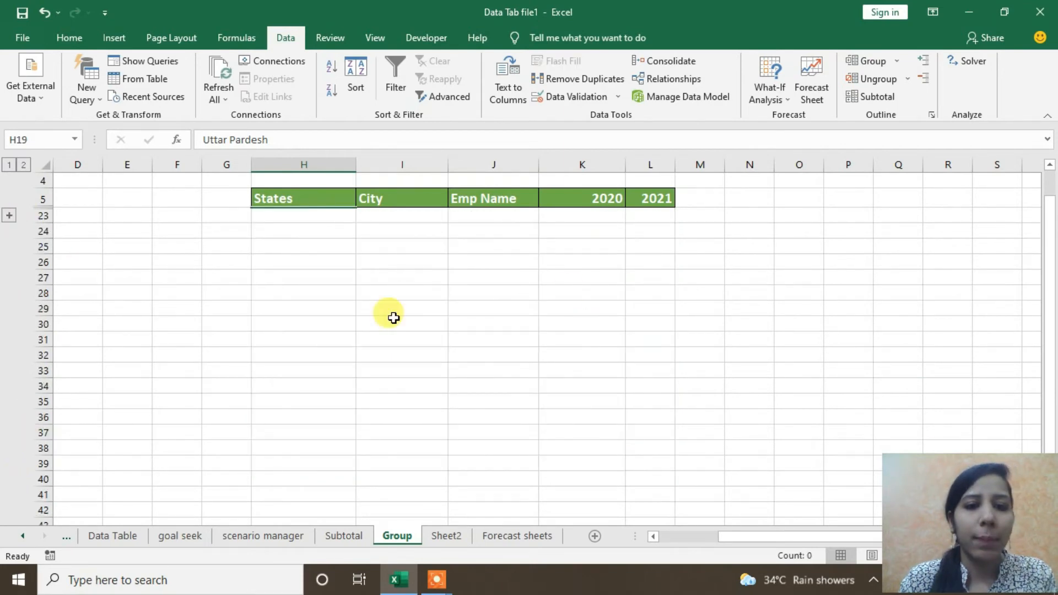
left_click(9, 215)
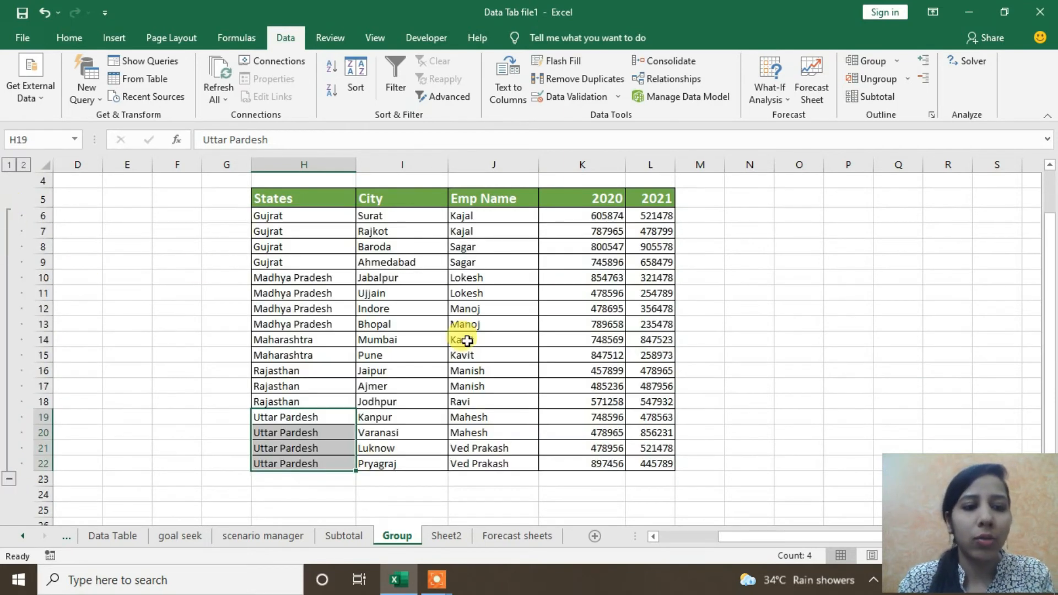
left_click(300, 386)
scroll(309, 399, "down", 1)
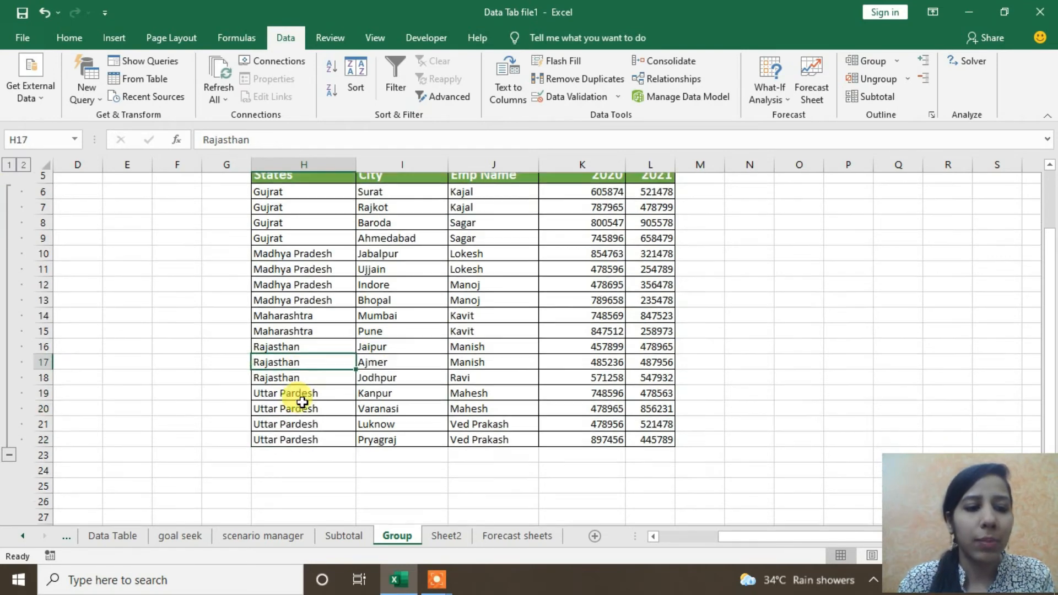
scroll(302, 402, "up", 2)
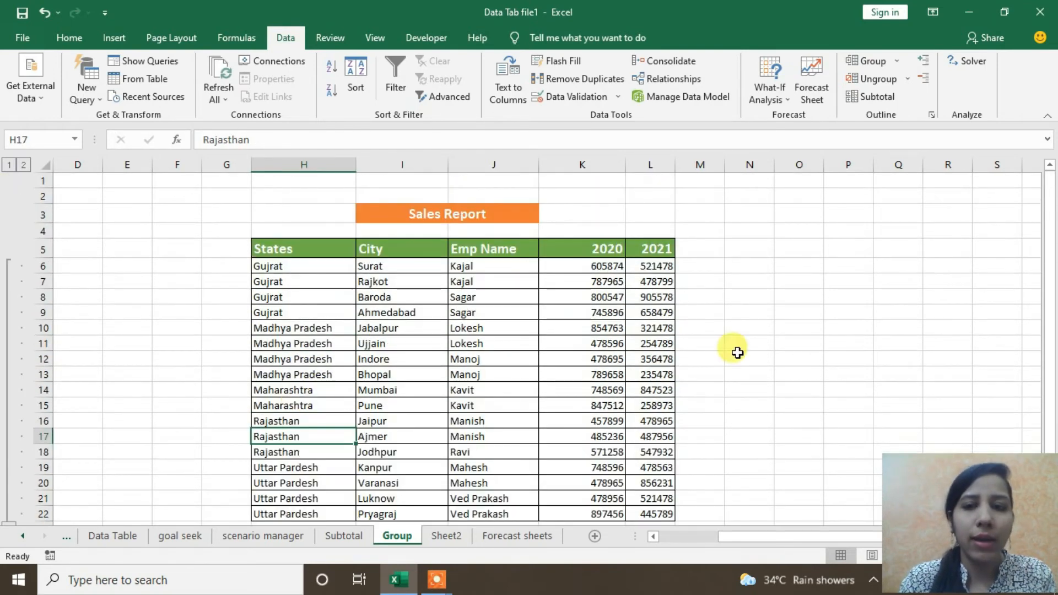
scroll(521, 306, "down", 1)
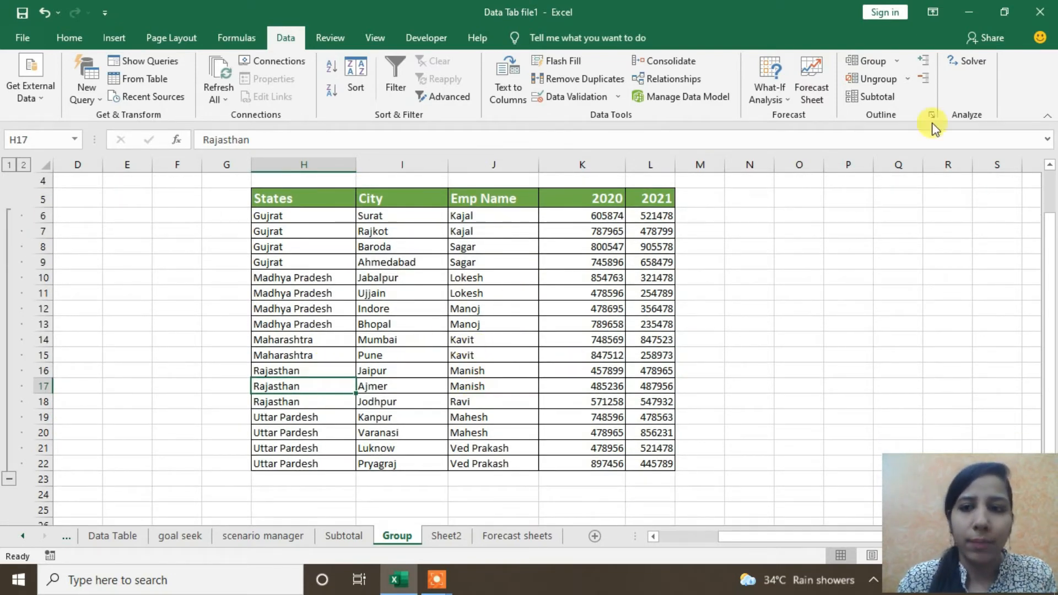
- Clear the outline to remove all row grouping from the Sales Report
left_click(905, 80)
left_click(891, 117)
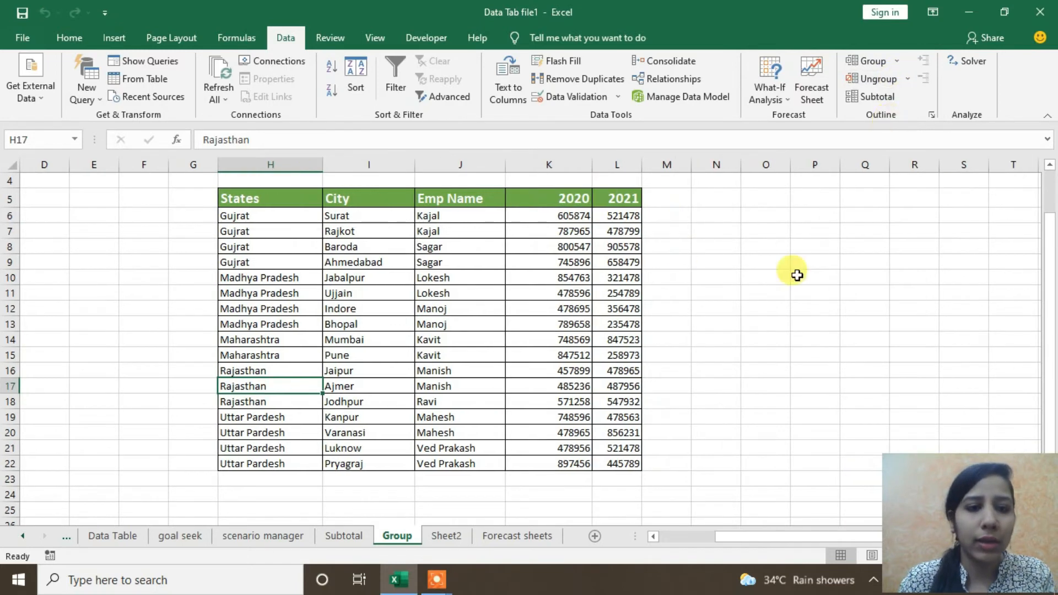
left_click(906, 80)
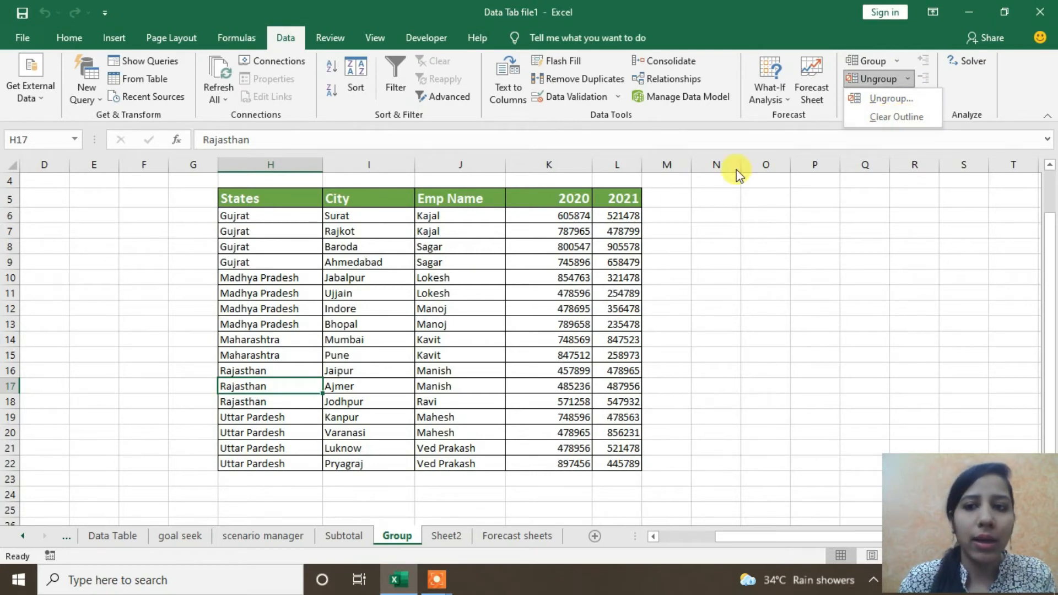
left_click(542, 310)
- Group the Gujrat records in H6:L9 by rows
scroll(541, 310, "up", 1)
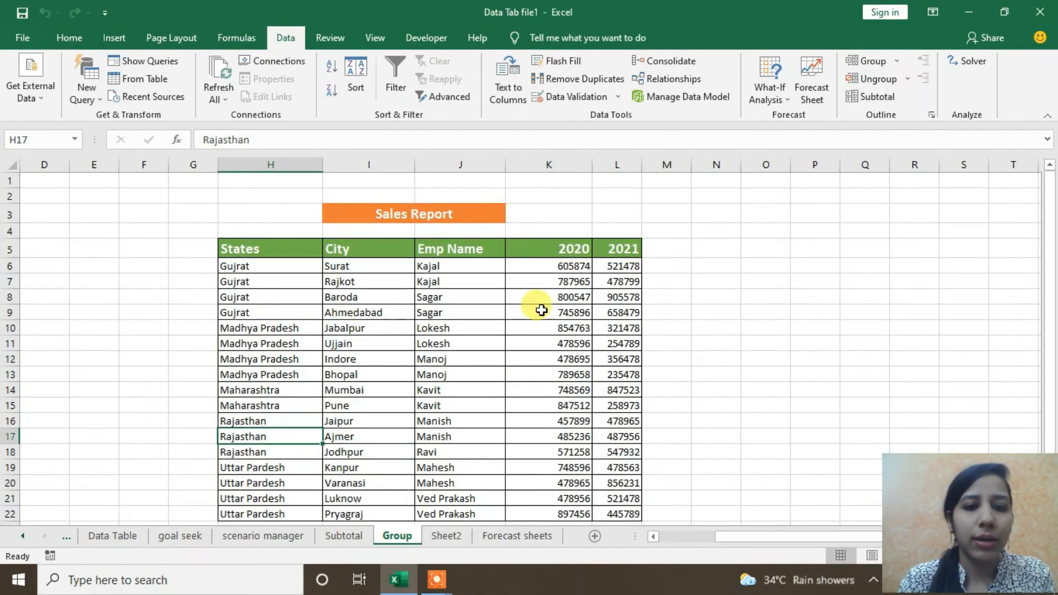
left_click_drag(238, 267, 612, 310)
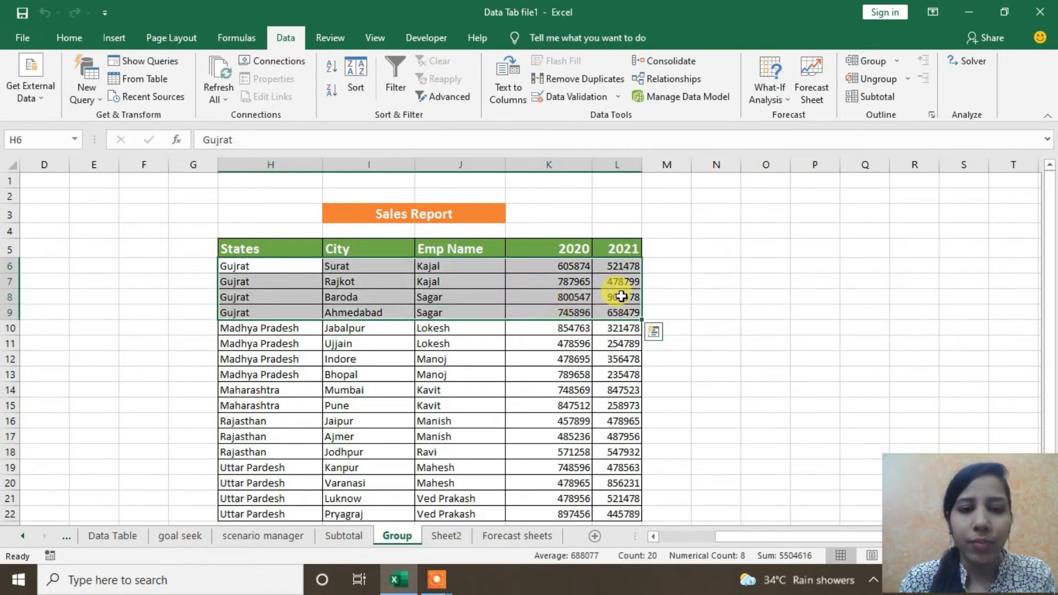
left_click(897, 61)
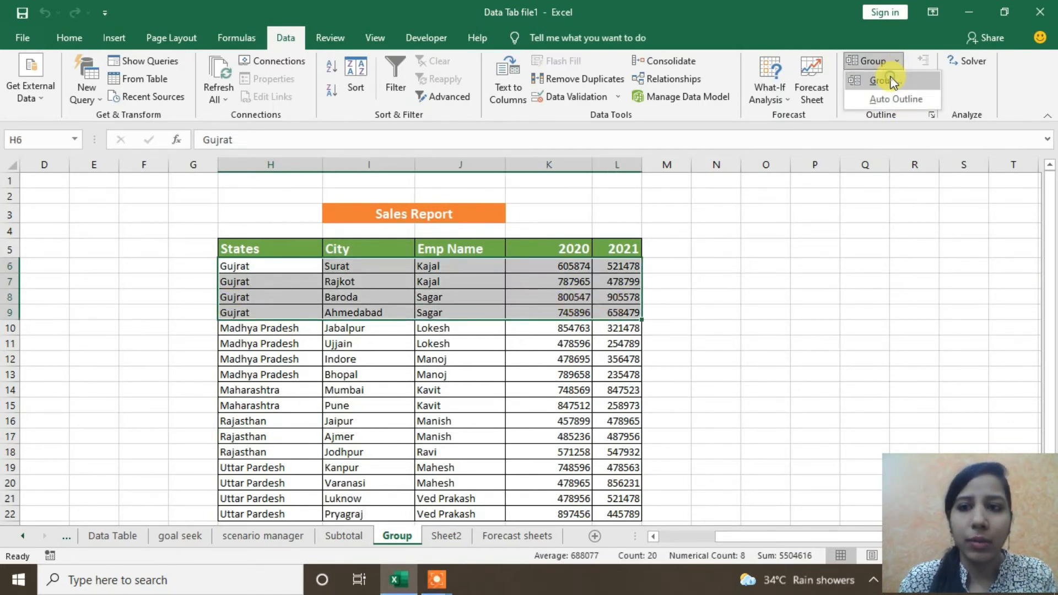
left_click(891, 81)
left_click(520, 311)
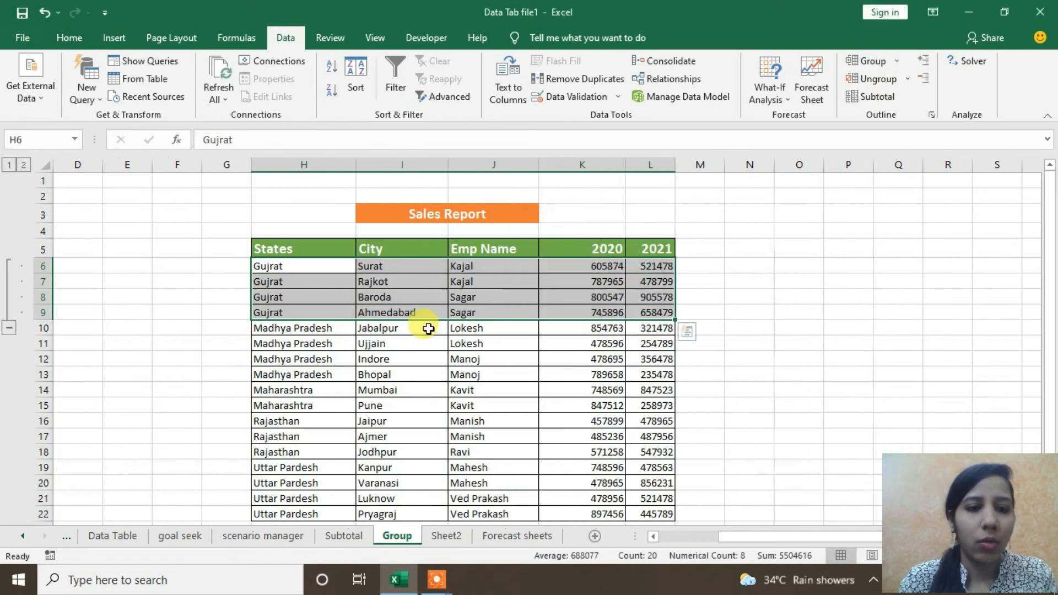
- Collapse the grouped Gujrat rows 6 to 9 and expand them again
left_click(10, 329)
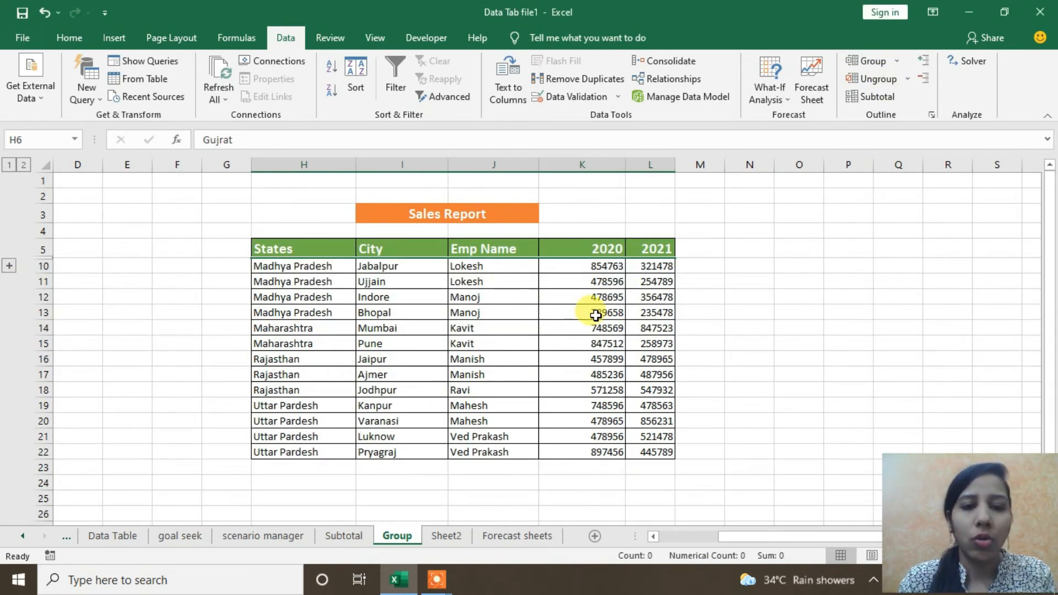
left_click(7, 267)
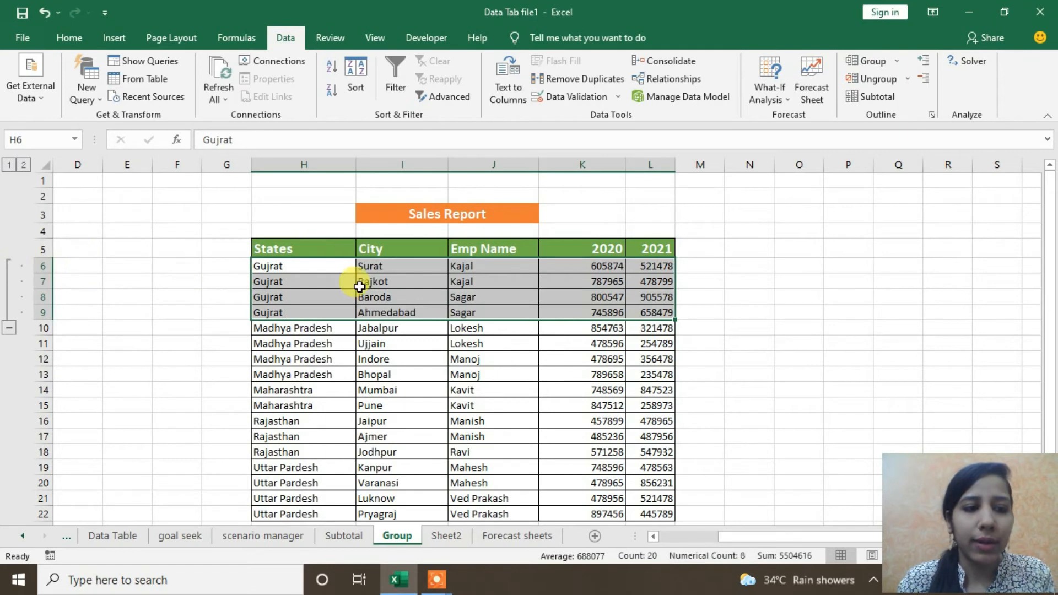
left_click(519, 341)
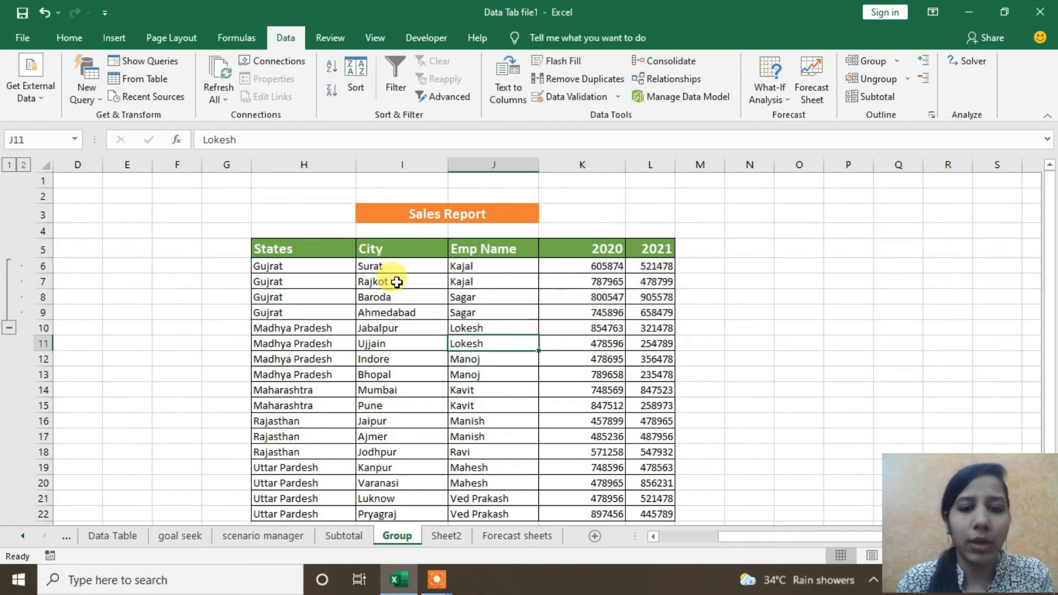
- Clear the outline to remove the row grouping from the Gujrat records
left_click(908, 80)
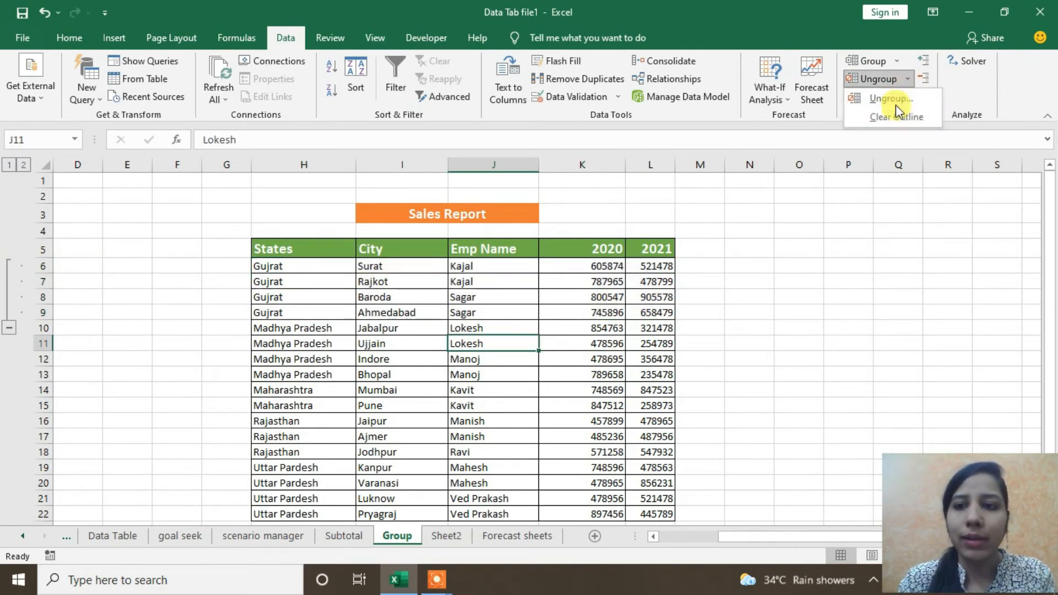
left_click(894, 115)
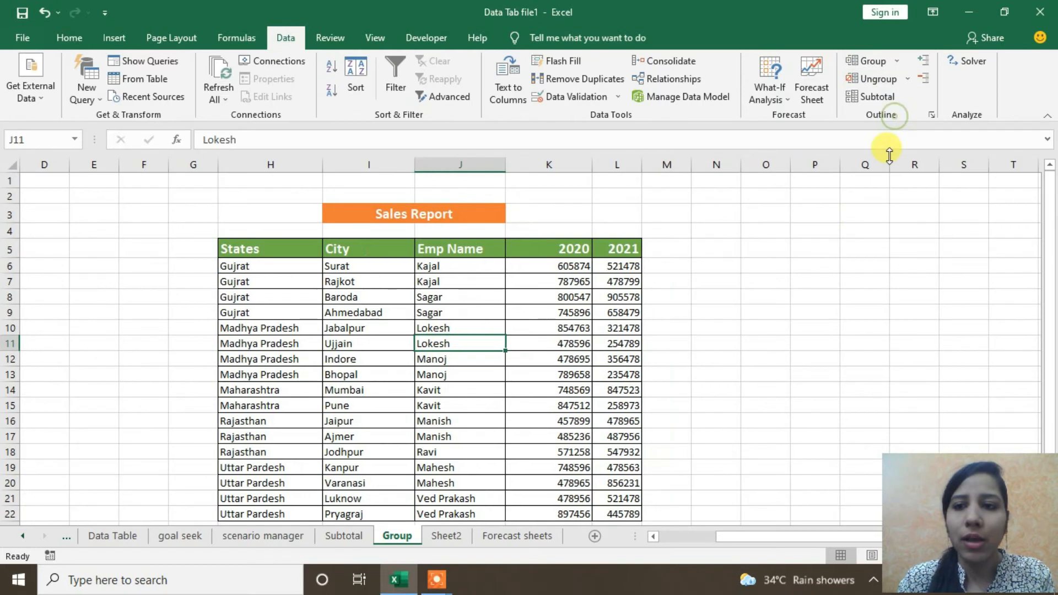
left_click(684, 298)
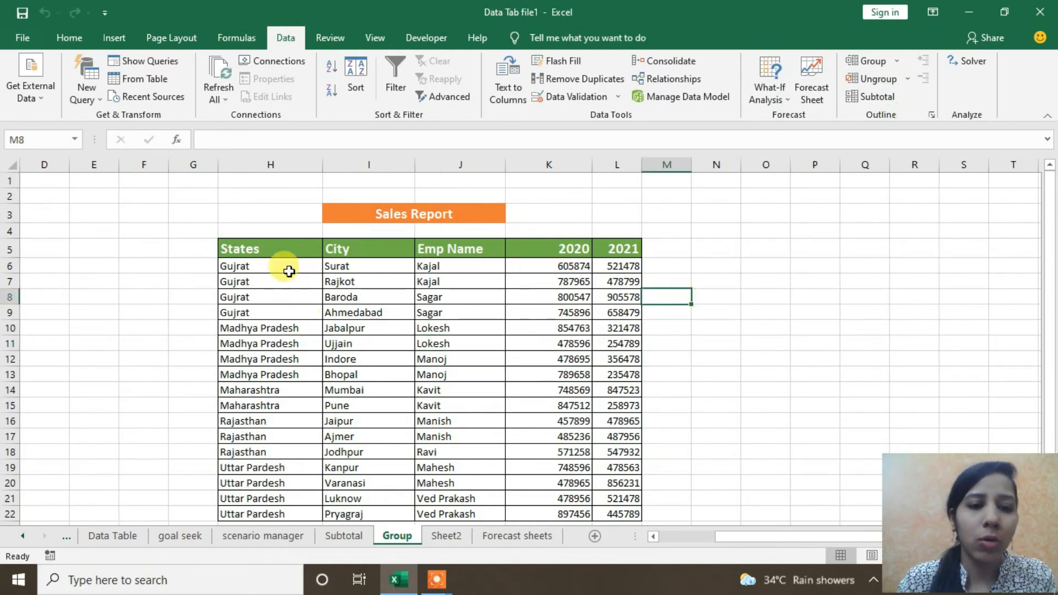
left_click_drag(290, 269, 289, 312)
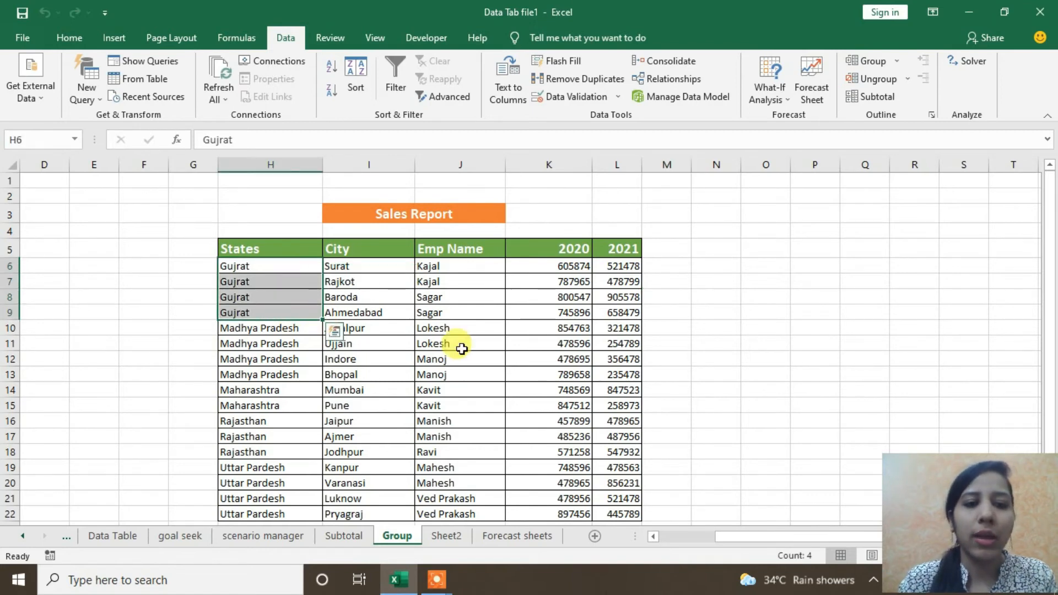
left_click(476, 325)
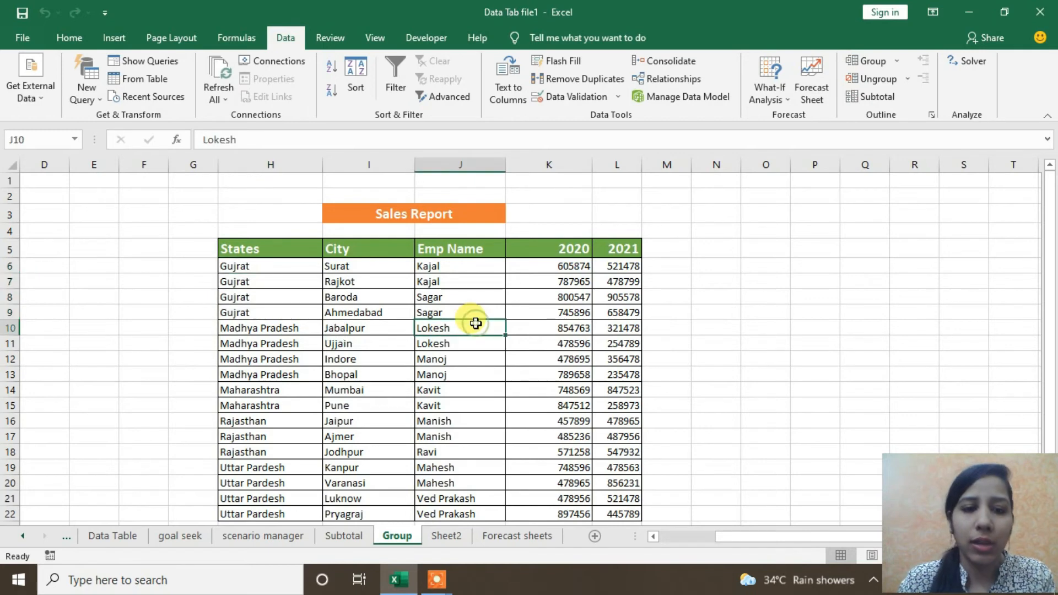
scroll(473, 323, "down", 1)
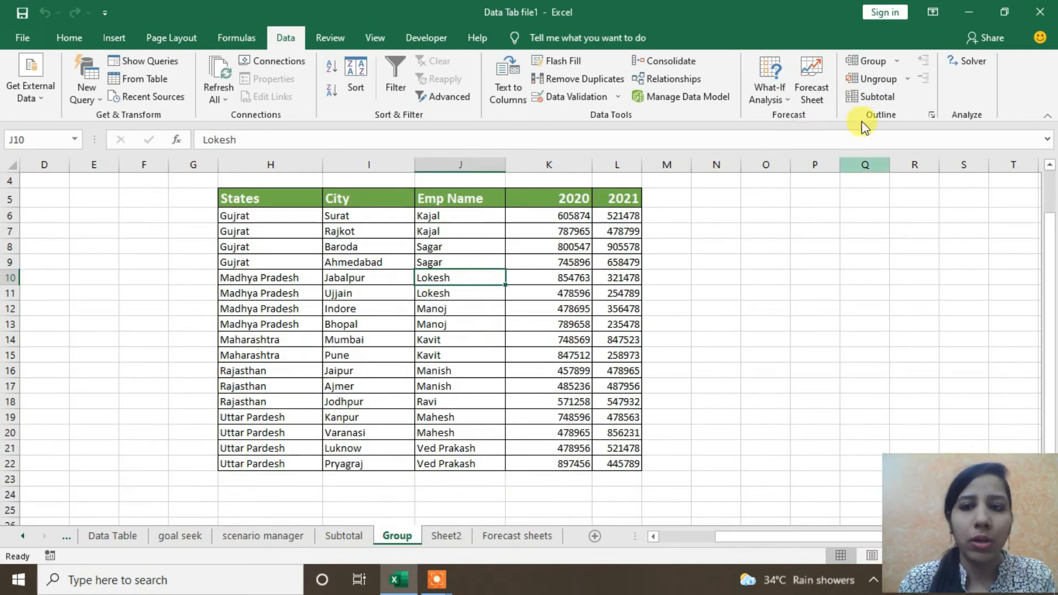
left_click(892, 105)
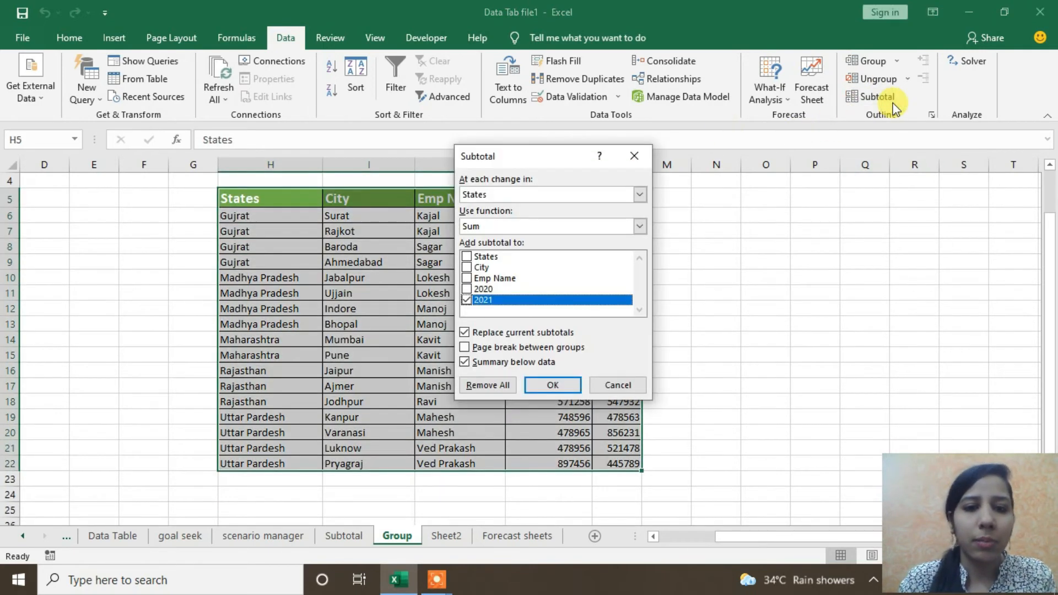
left_click(618, 385)
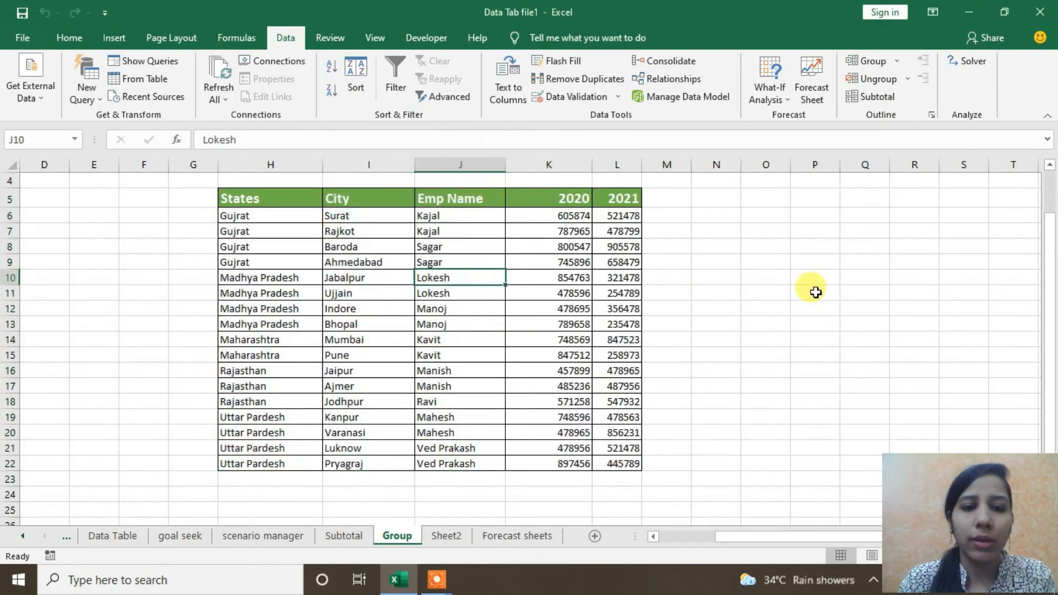
- Start a Subtotal on the Sales Report table, calculated at each change in States
left_click(457, 294)
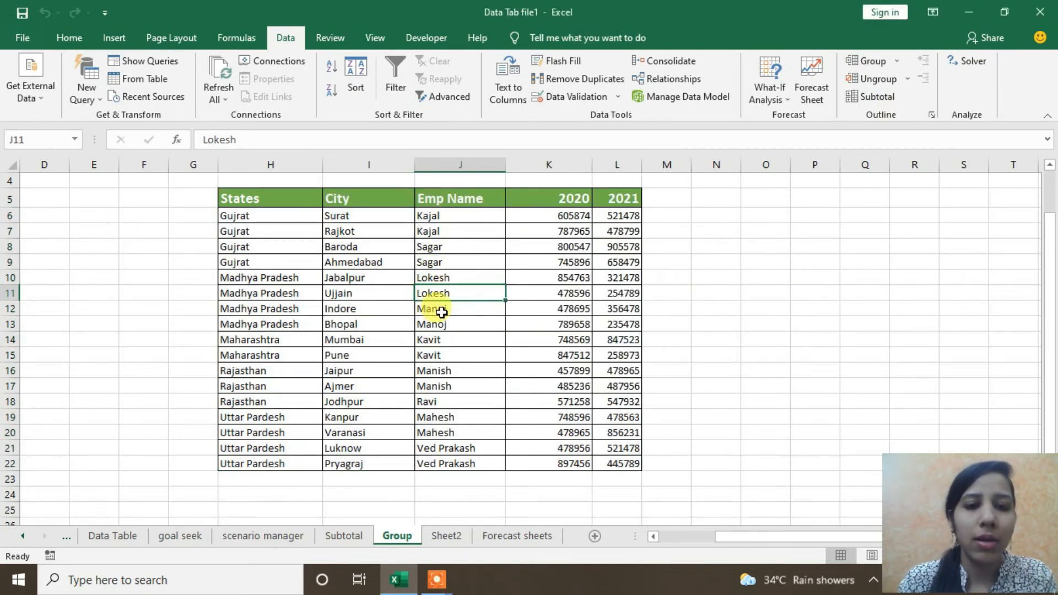
left_click(878, 99)
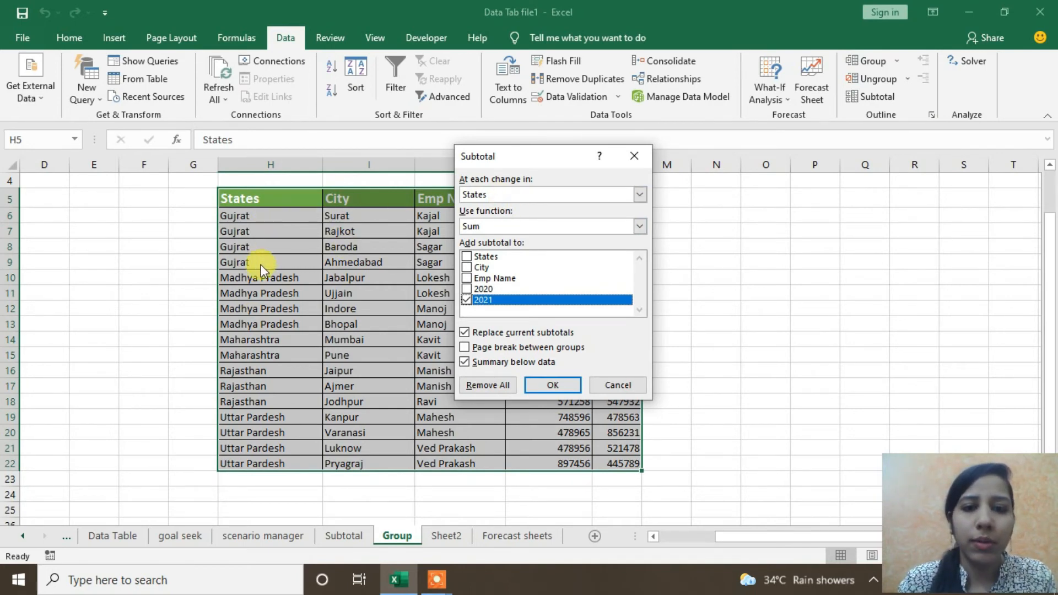
left_click(505, 199)
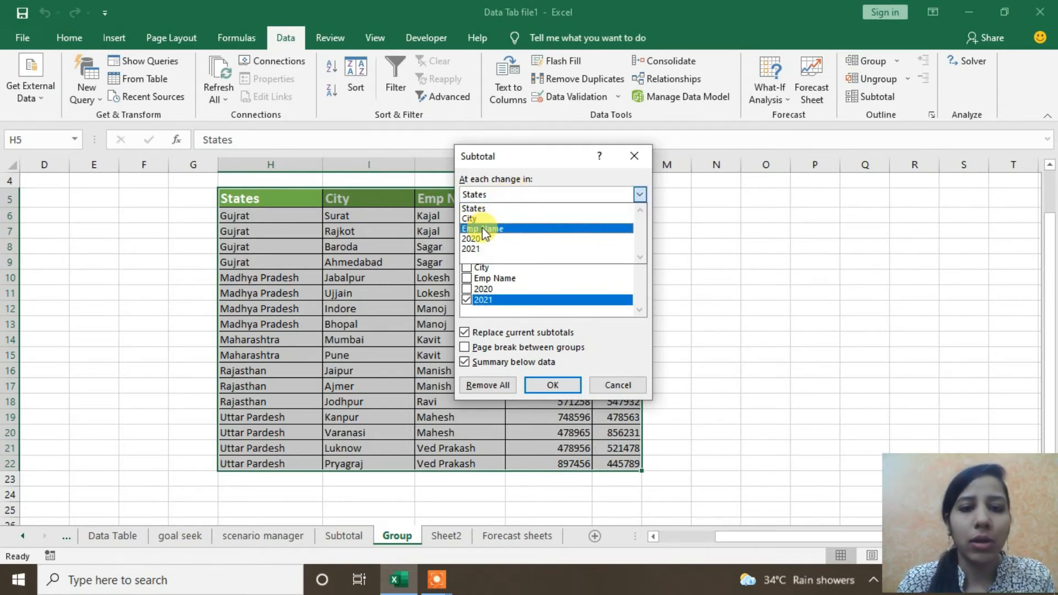
left_click(484, 229)
left_click(543, 196)
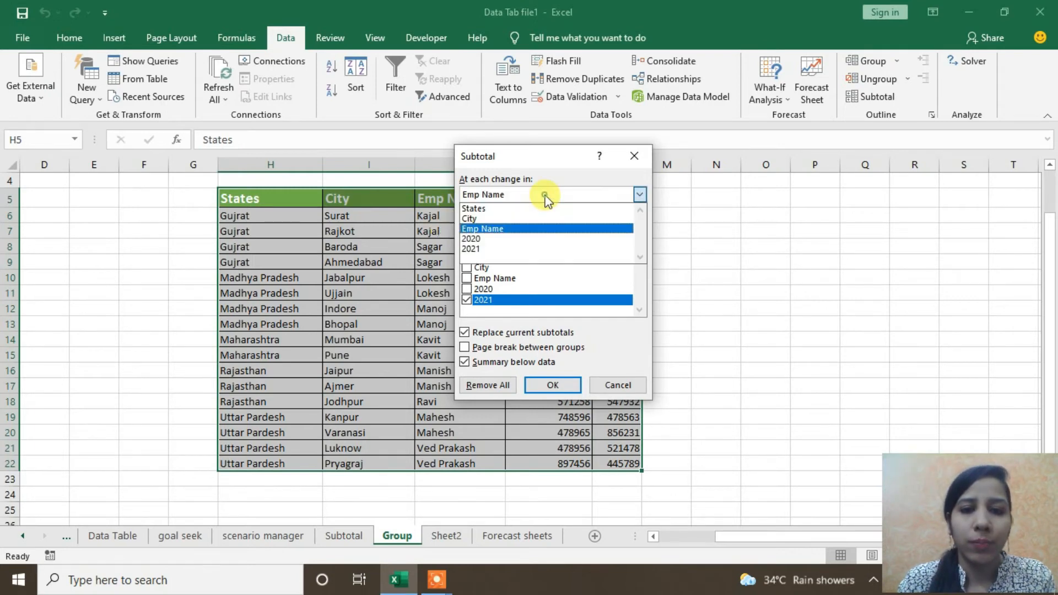
left_click(531, 209)
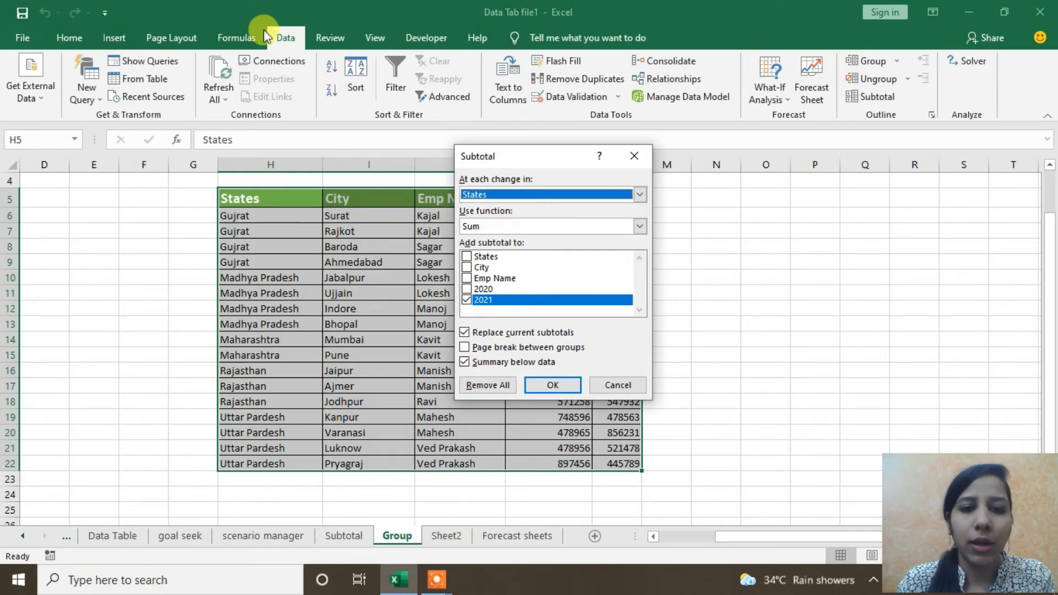
- Set the subtotal function to Average and apply it to the 2021 column with summary rows below the data
left_click(496, 226)
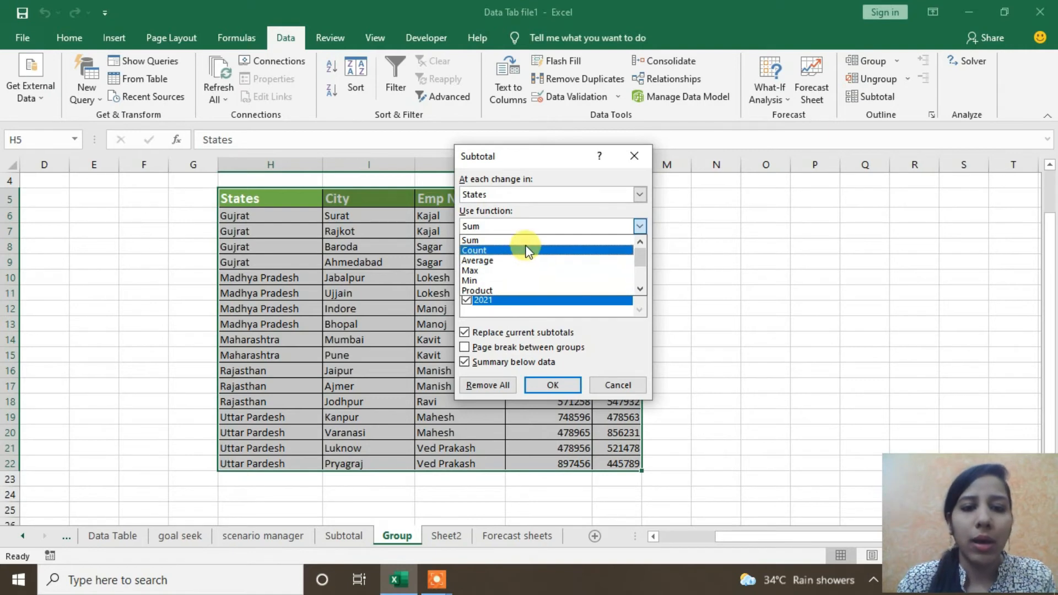
left_click(523, 260)
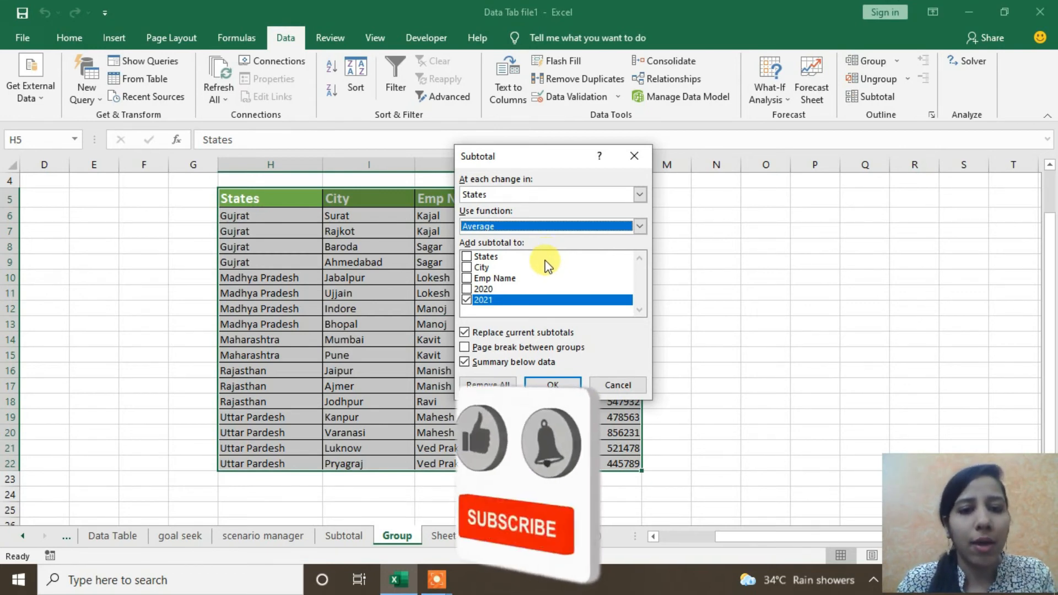
left_click(640, 227)
left_click(639, 228)
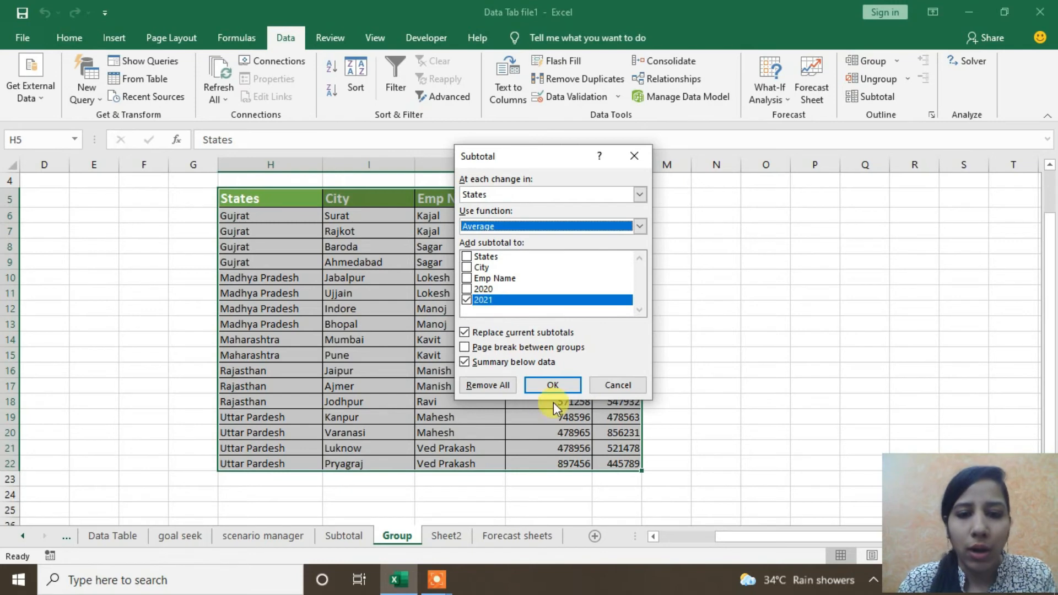
left_click(561, 384)
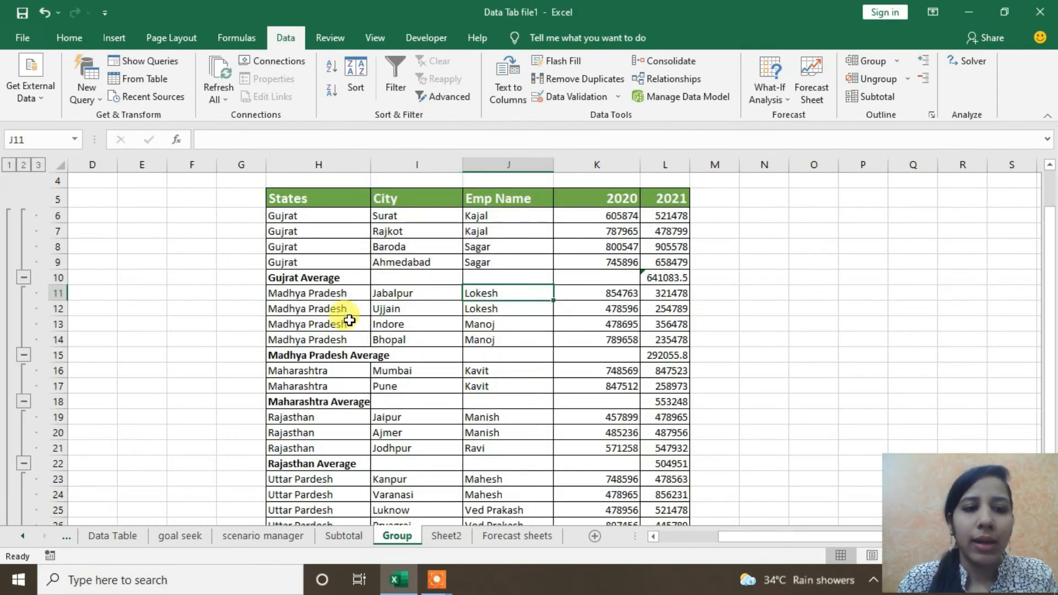
- Examine the average row of each state and the Grand Average in the 2021 column, including the formulas in L10 and L28
scroll(304, 327, "down", 2)
scroll(304, 327, "up", 3)
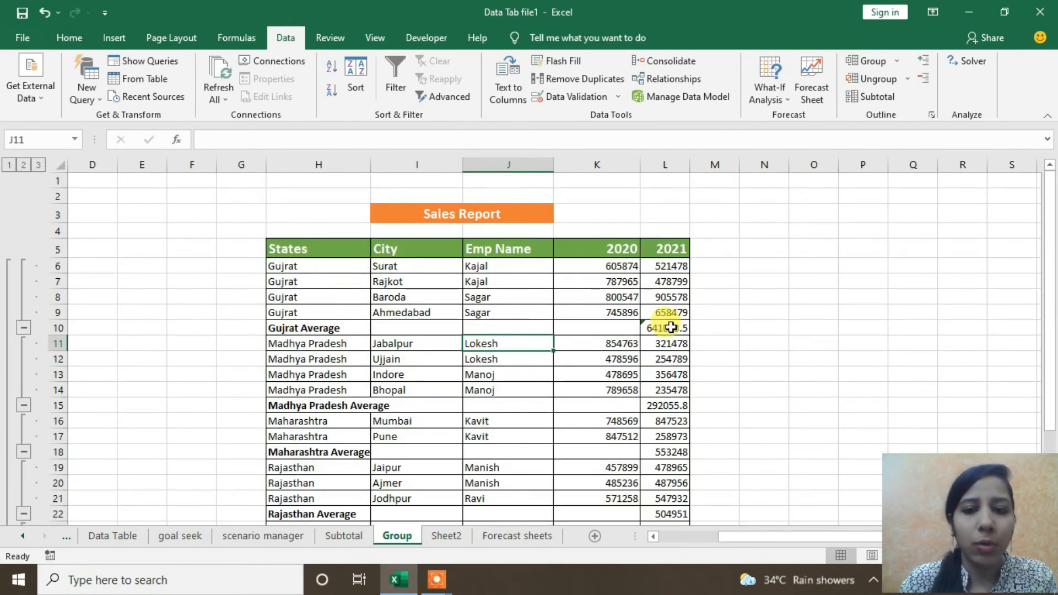
left_click(366, 332)
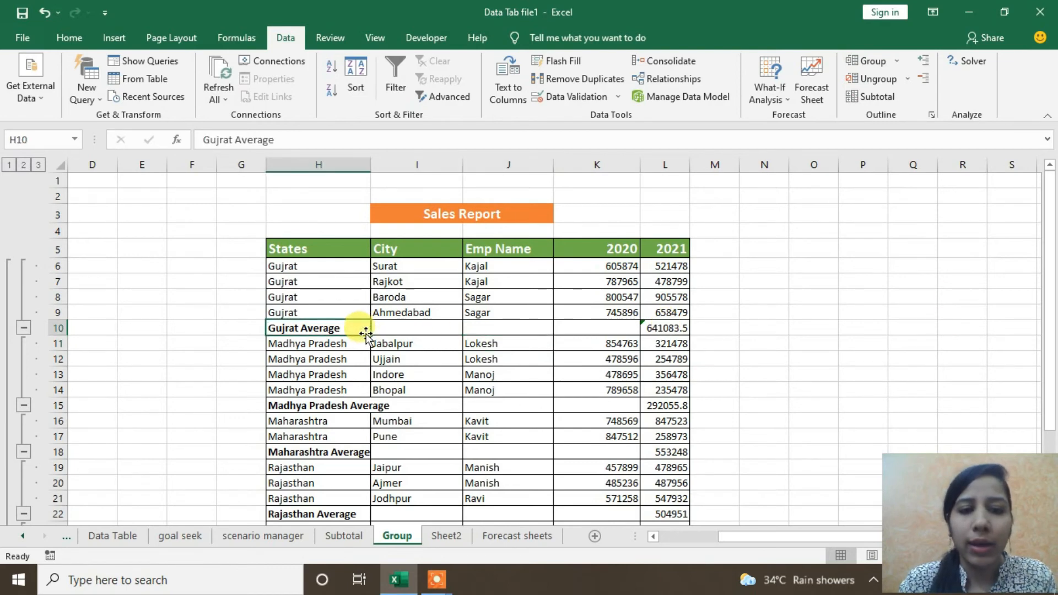
left_click(656, 330)
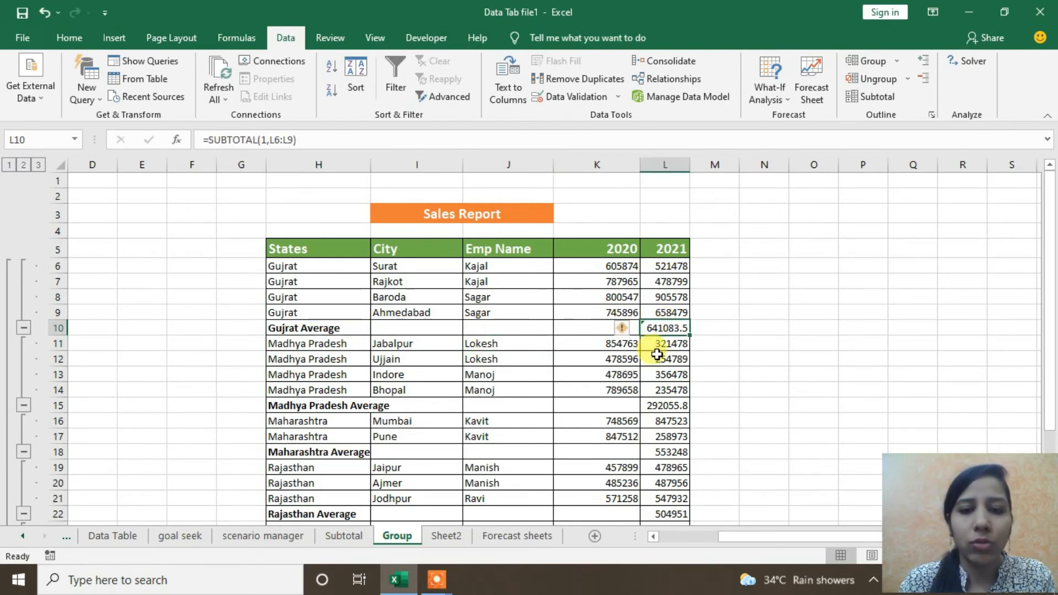
scroll(732, 370, "down", 1)
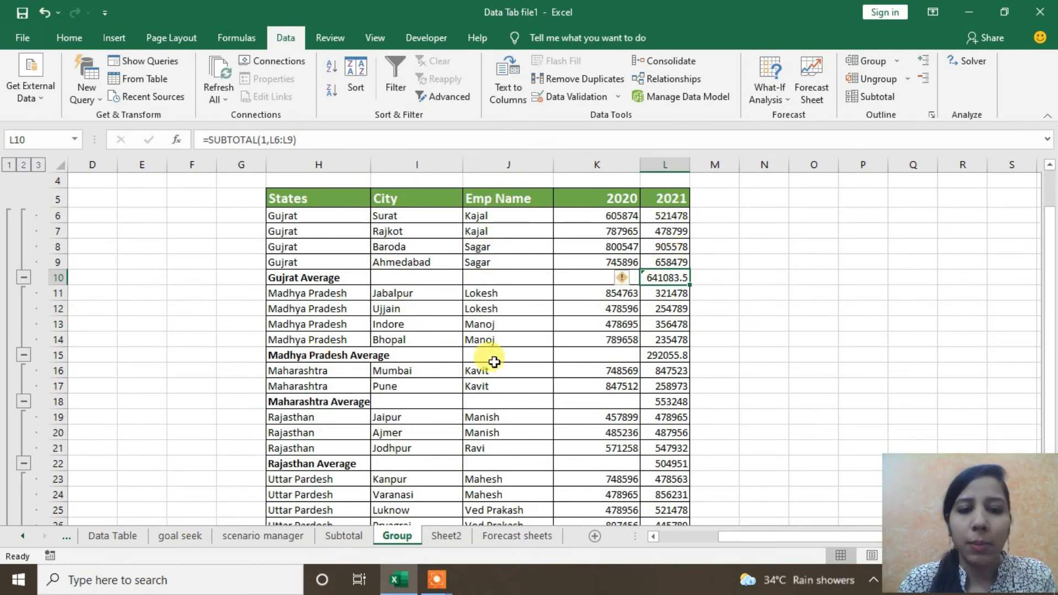
scroll(407, 411, "down", 1)
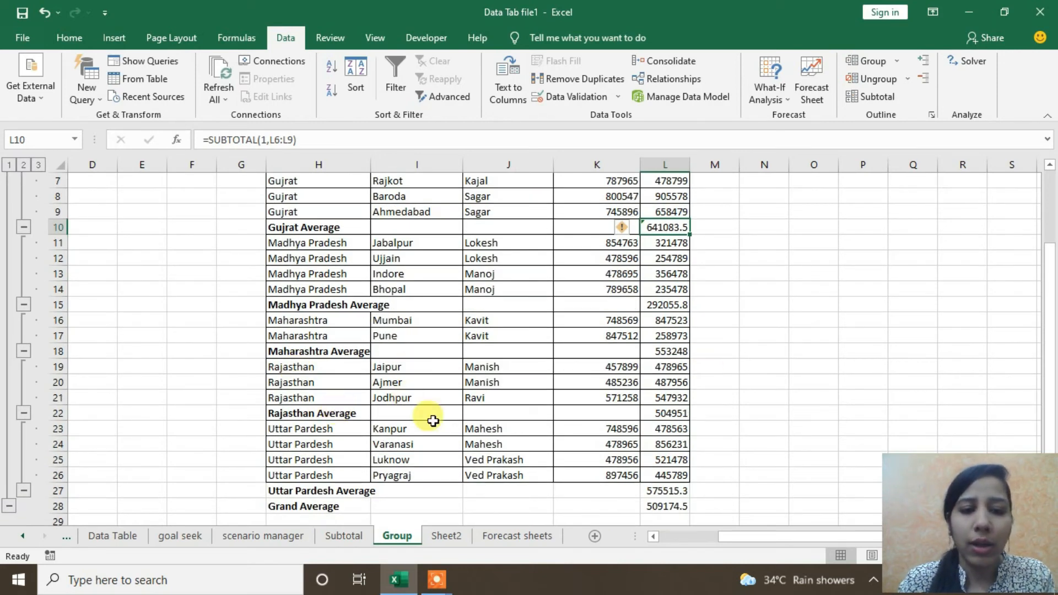
scroll(441, 495, "down", 2)
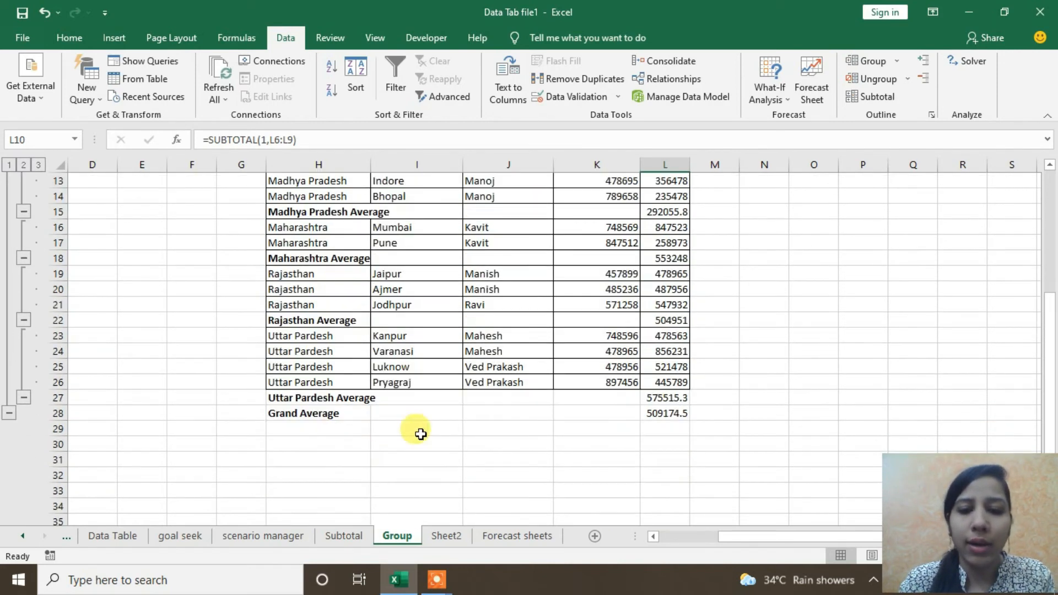
left_click(686, 418)
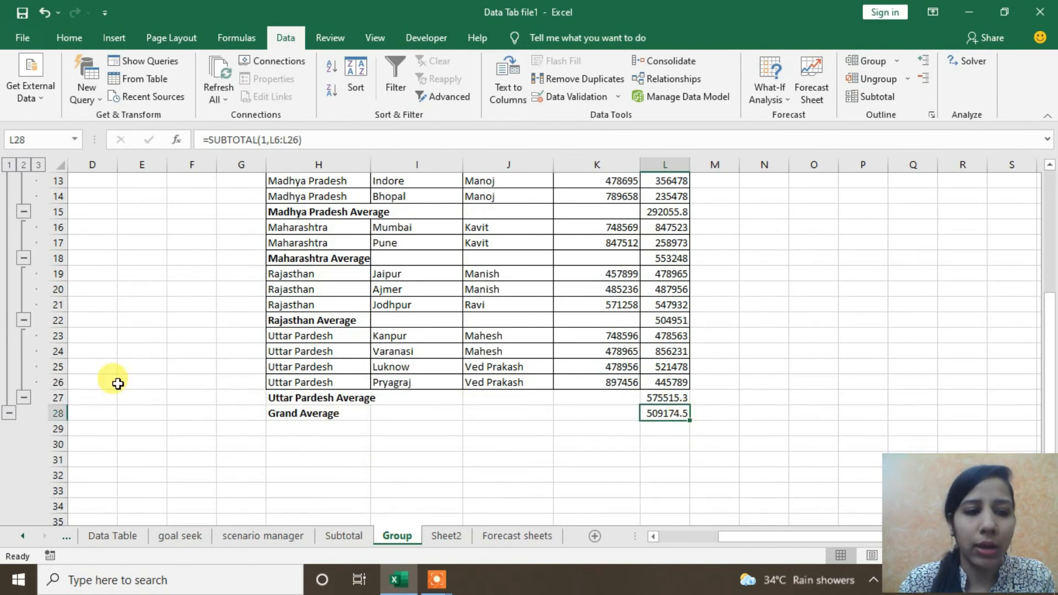
scroll(1051, 422, "up", 2)
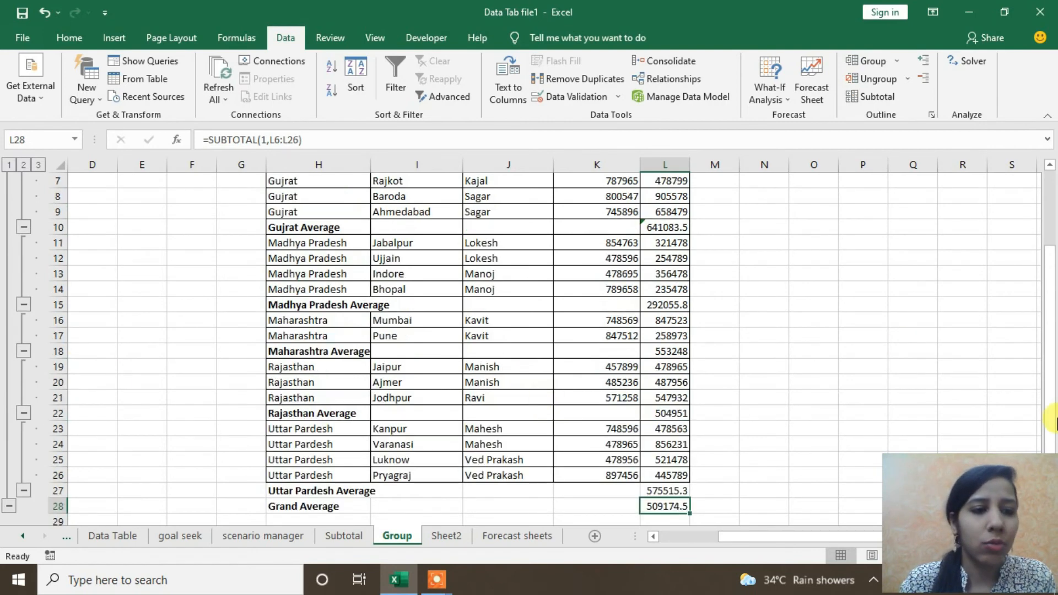
- Collapse the Gujrat detail rows above the Gujrat Average row and look over the subtotalled table
left_click(23, 228)
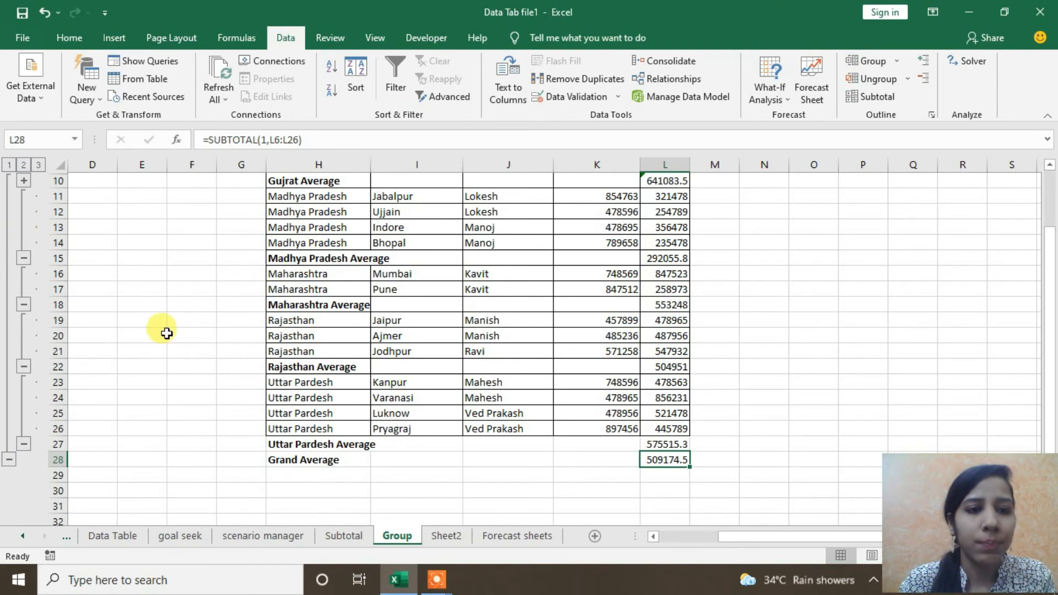
scroll(165, 330, "up", 2)
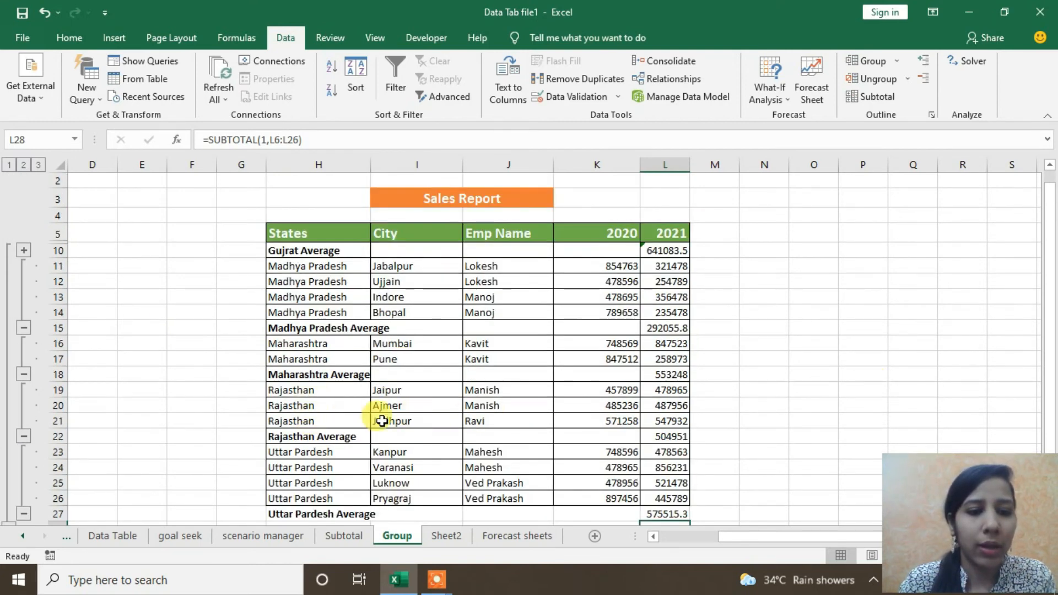
scroll(382, 422, "down", 1)
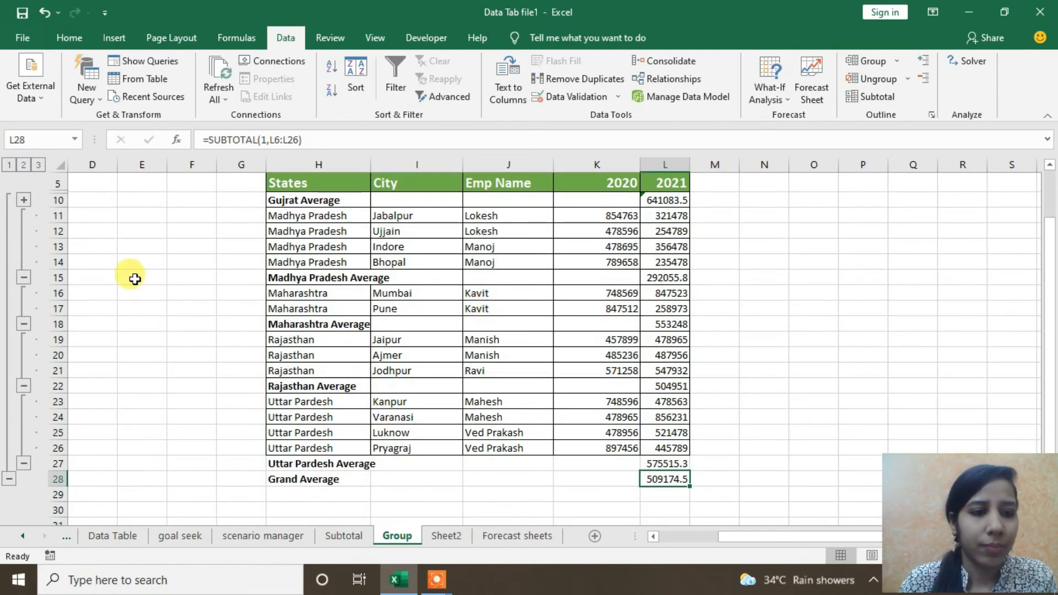
- Expand and re-collapse the Gujrat detail rows, and collapse and re-expand the Maharashtra detail rows
left_click(23, 200)
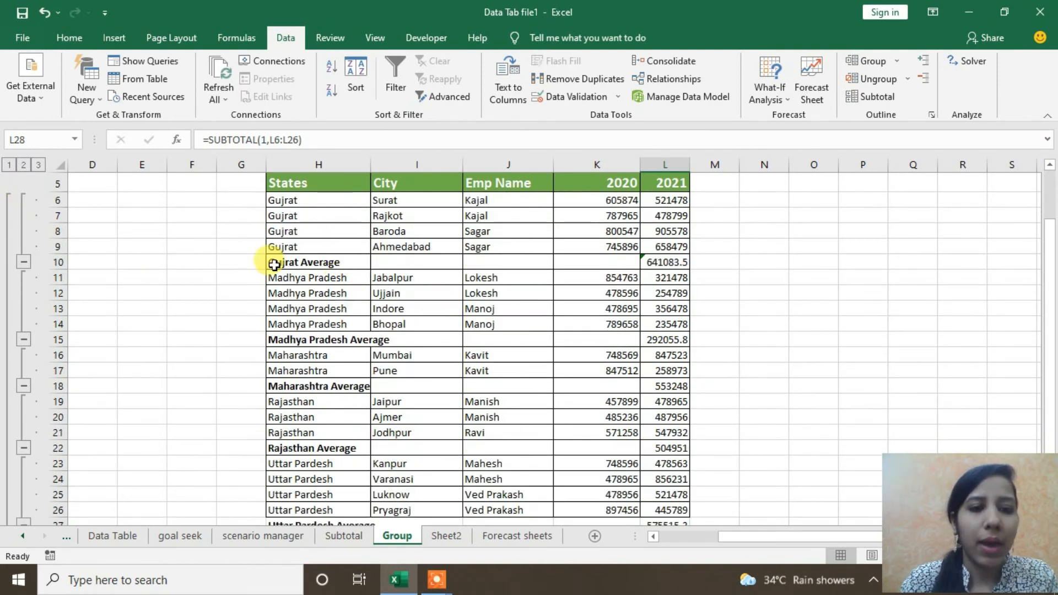
left_click(24, 261)
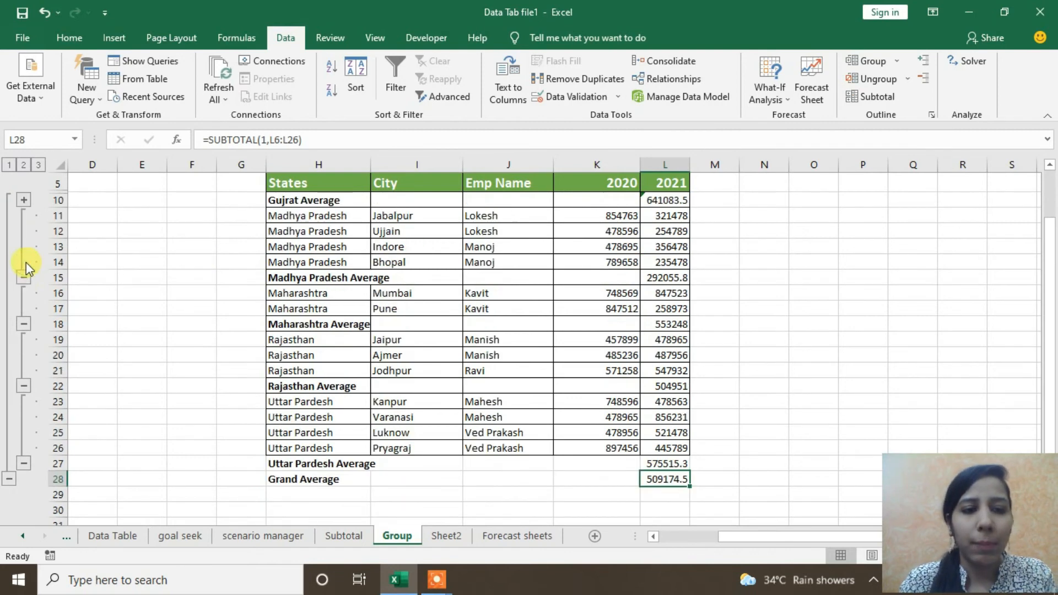
left_click(24, 322)
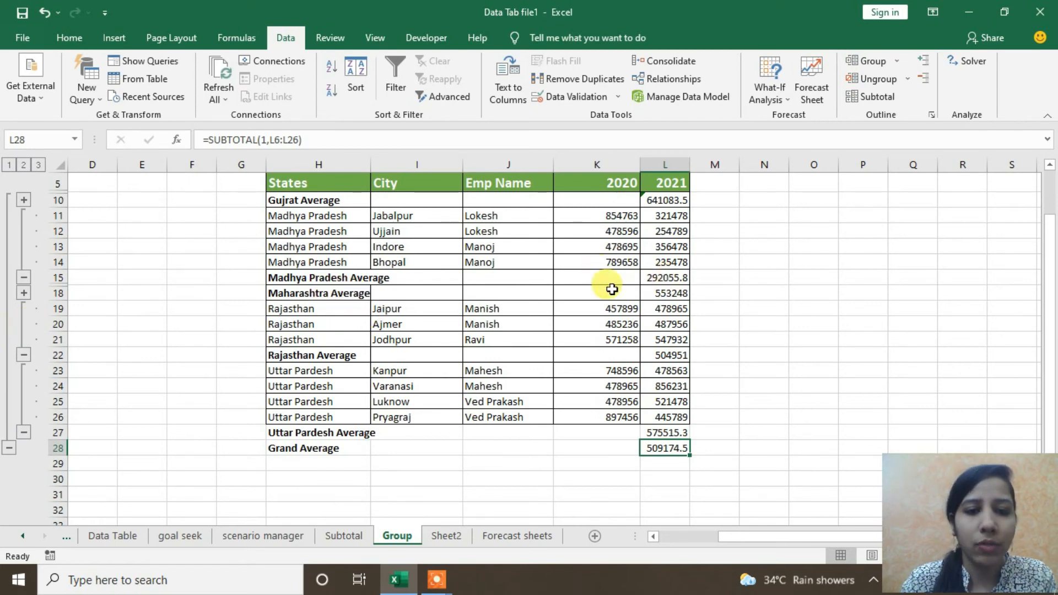
left_click(24, 294)
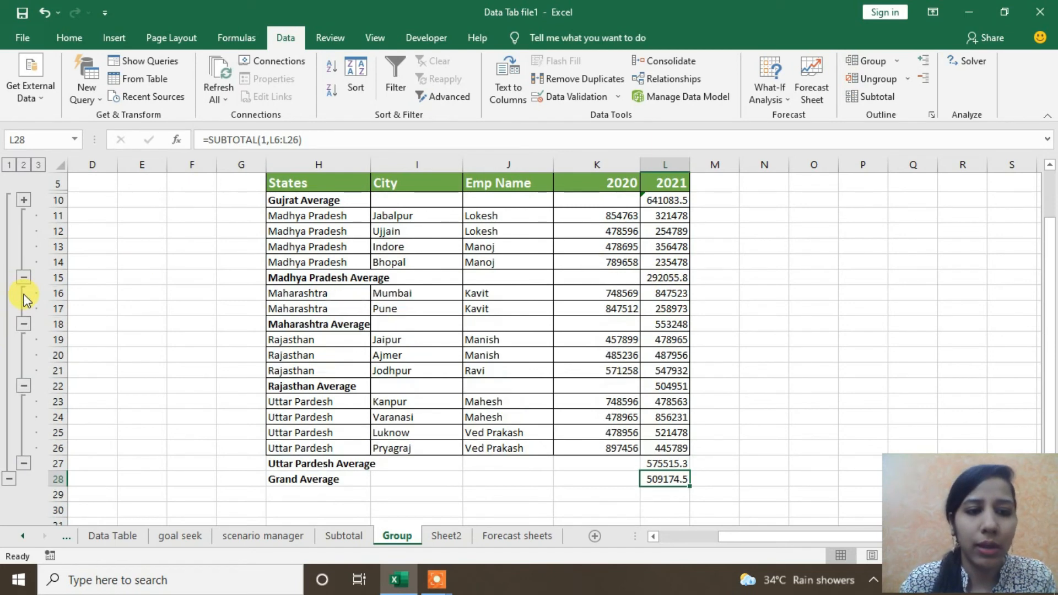
- Collapse the Rajasthan and Uttar Pardesh detail rows, expand both groups again and look over the subtotalled table
left_click(23, 387)
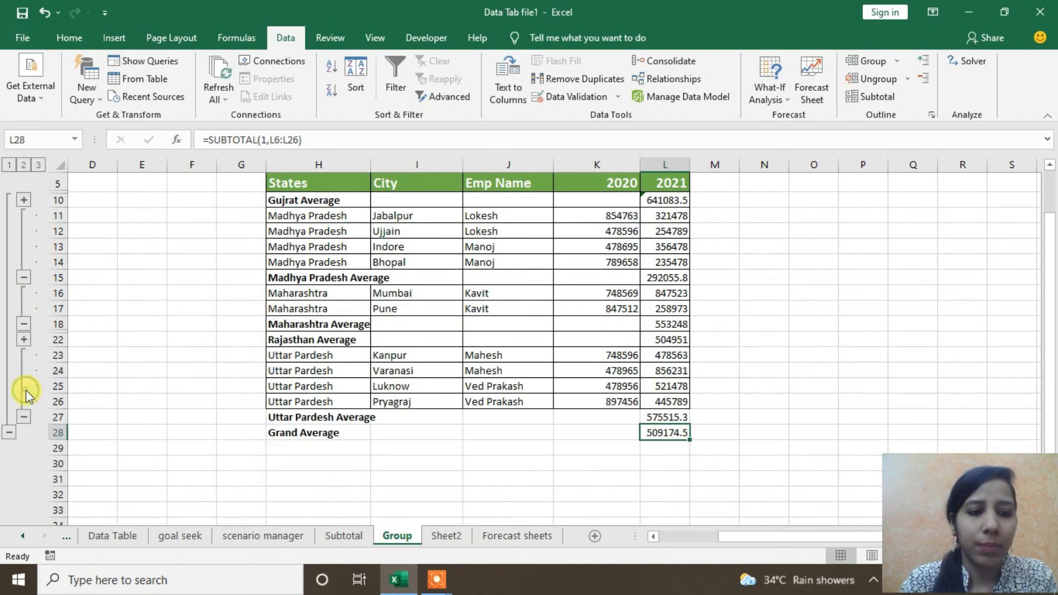
left_click(22, 418)
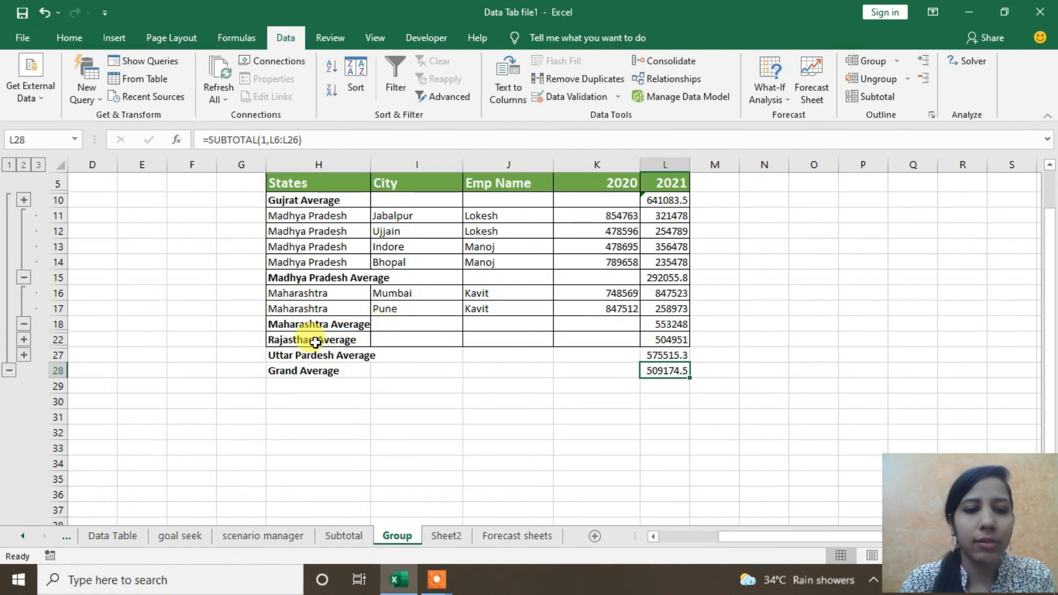
left_click(24, 339)
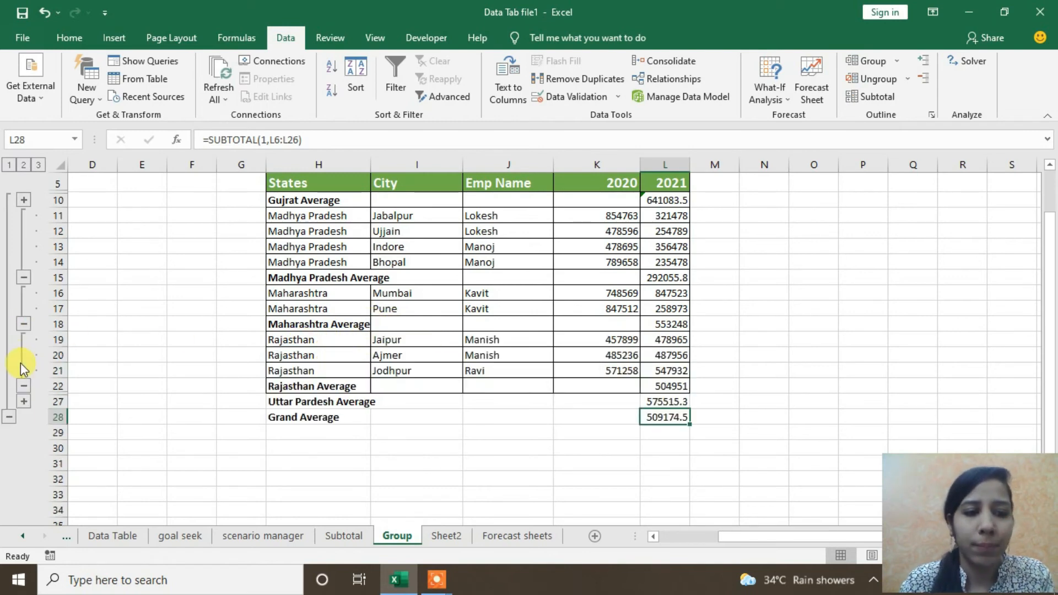
scroll(546, 392, "up", 2)
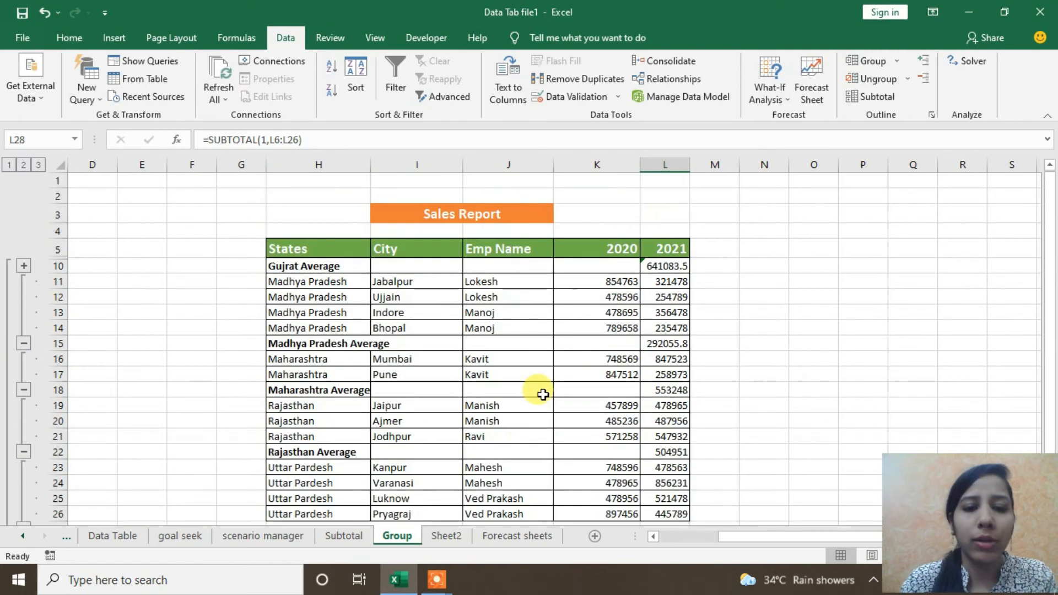
scroll(543, 394, "down", 1)
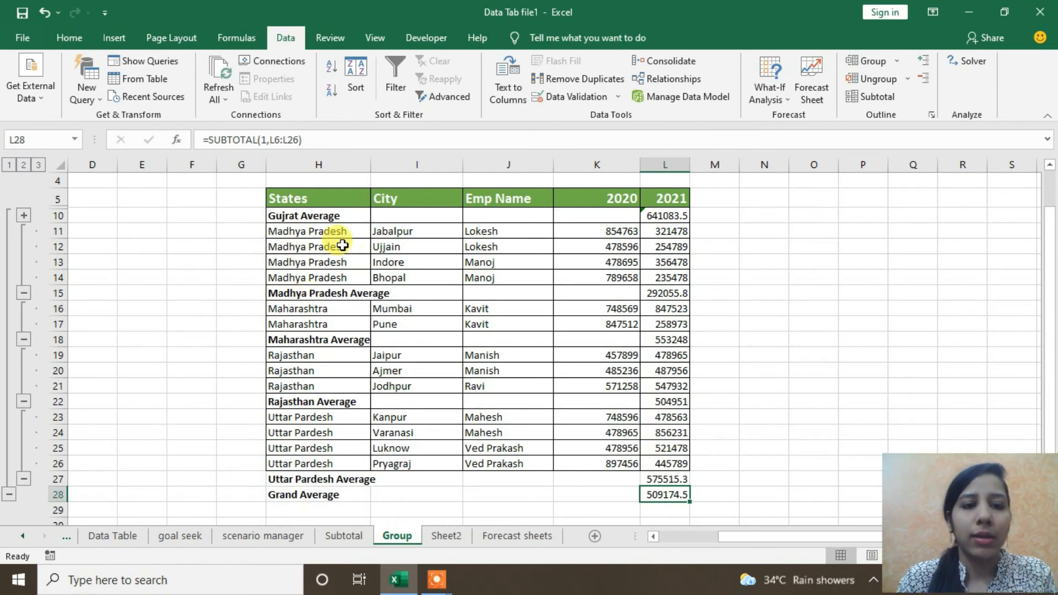
- Remove all subtotals from the Sales Report table
scroll(397, 432, "up", 1)
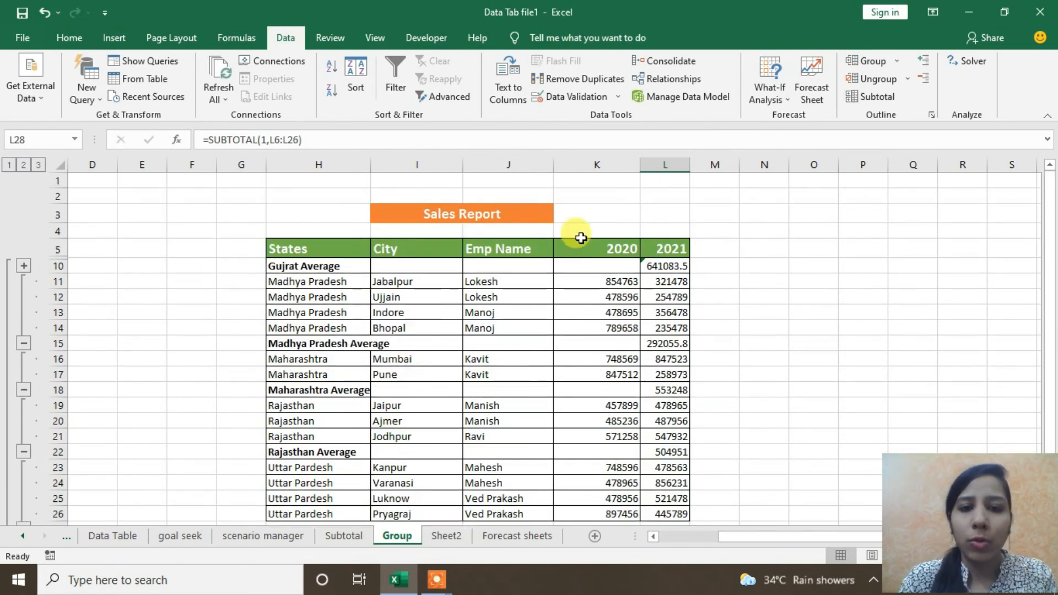
left_click(877, 102)
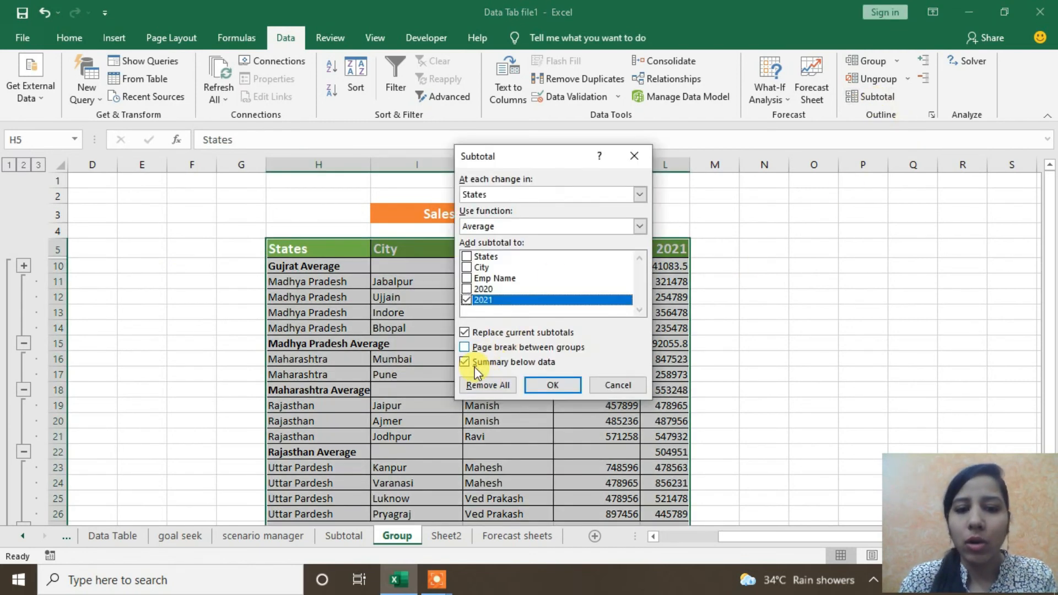
left_click(475, 389)
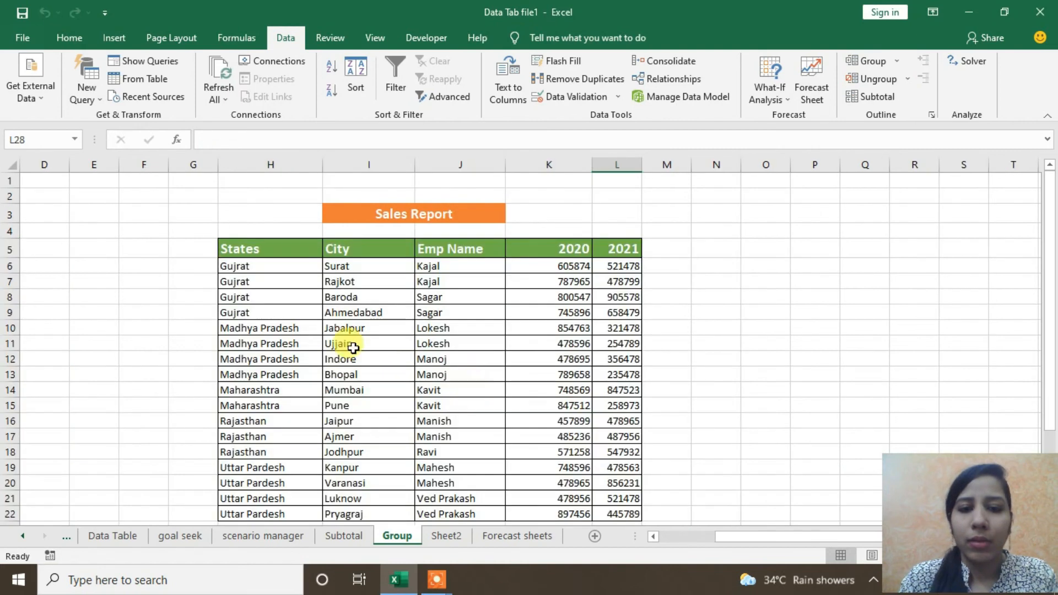
- Subtotal the Sales Report table at each change in Emp Name, using Average on the 2020 column only, with summary rows below the data
left_click(307, 330)
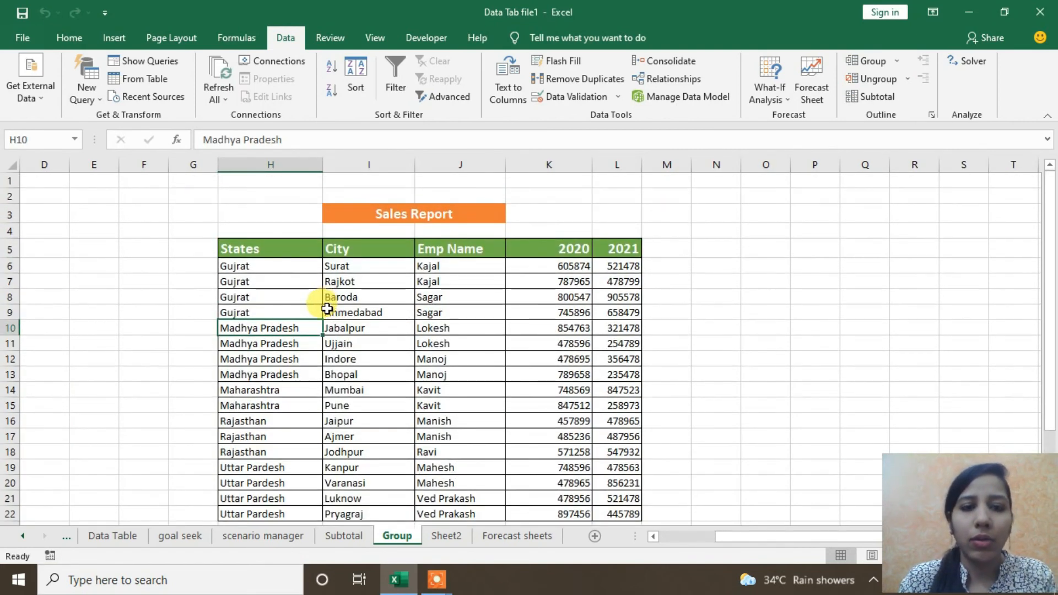
left_click(877, 97)
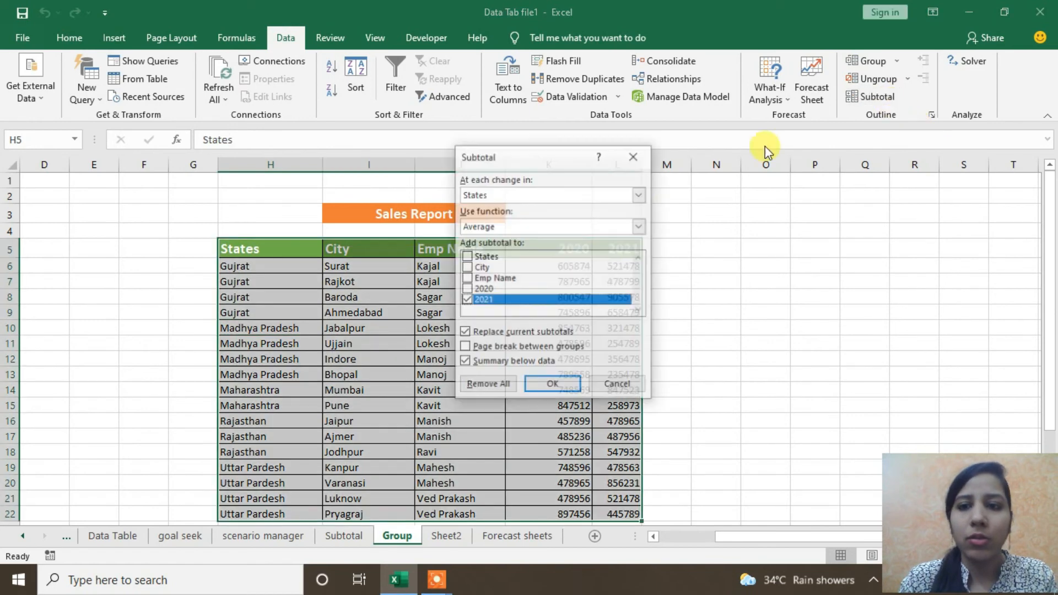
left_click(512, 191)
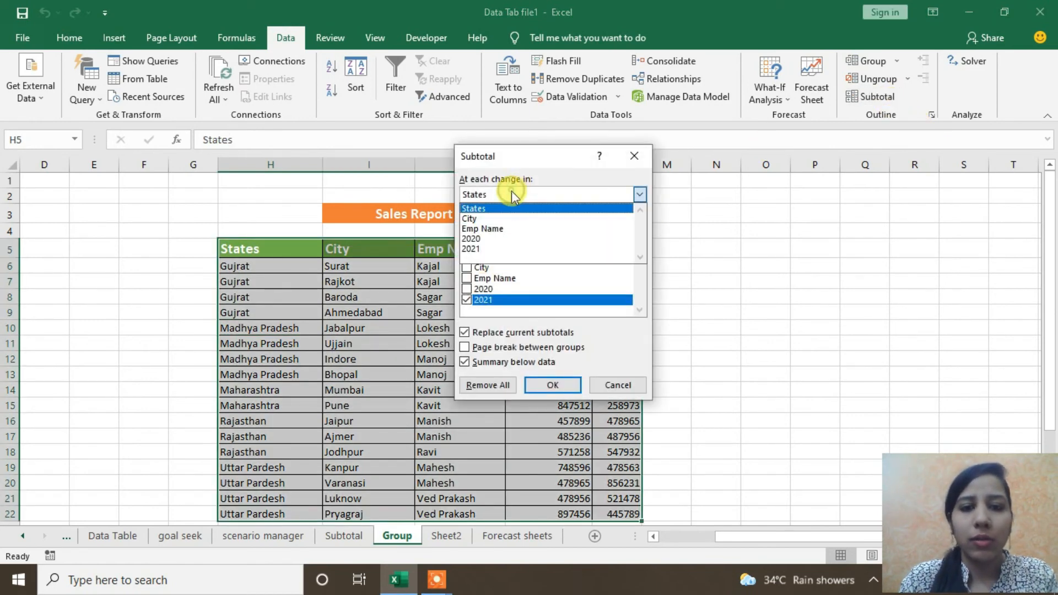
left_click(508, 228)
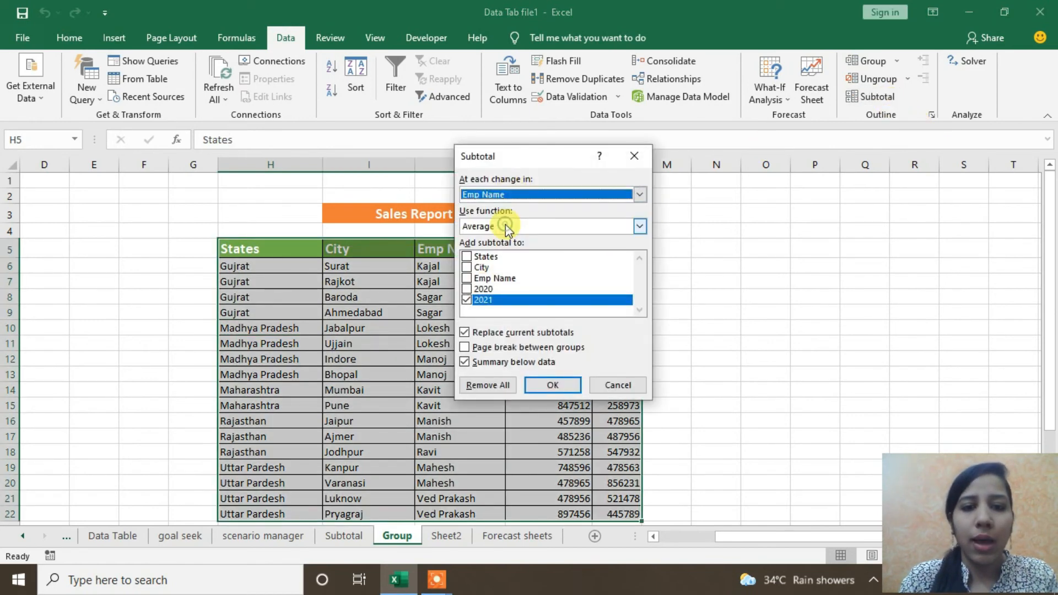
left_click(467, 290)
left_click(466, 300)
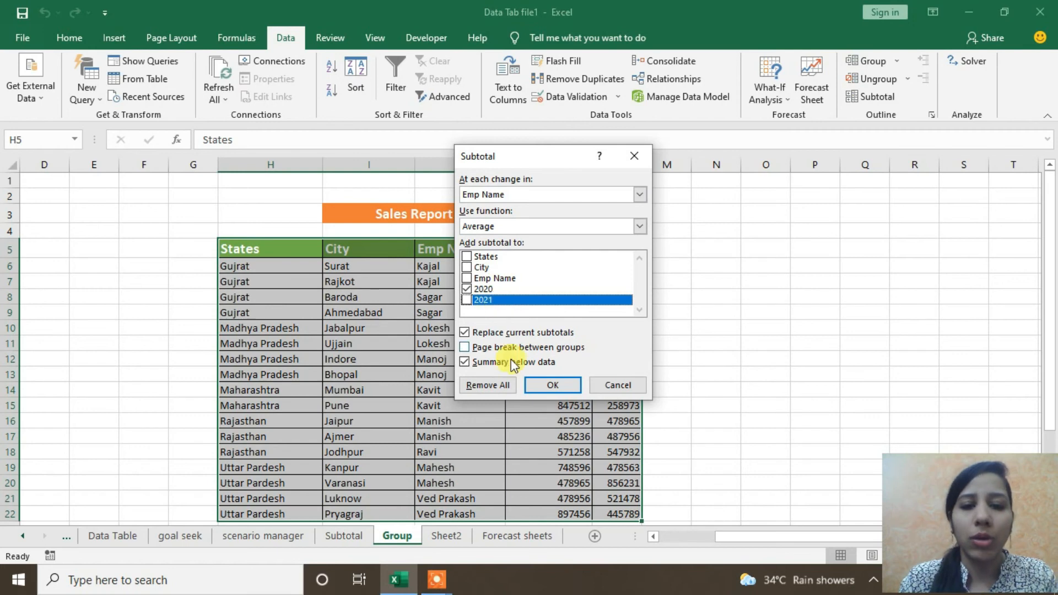
left_click(553, 385)
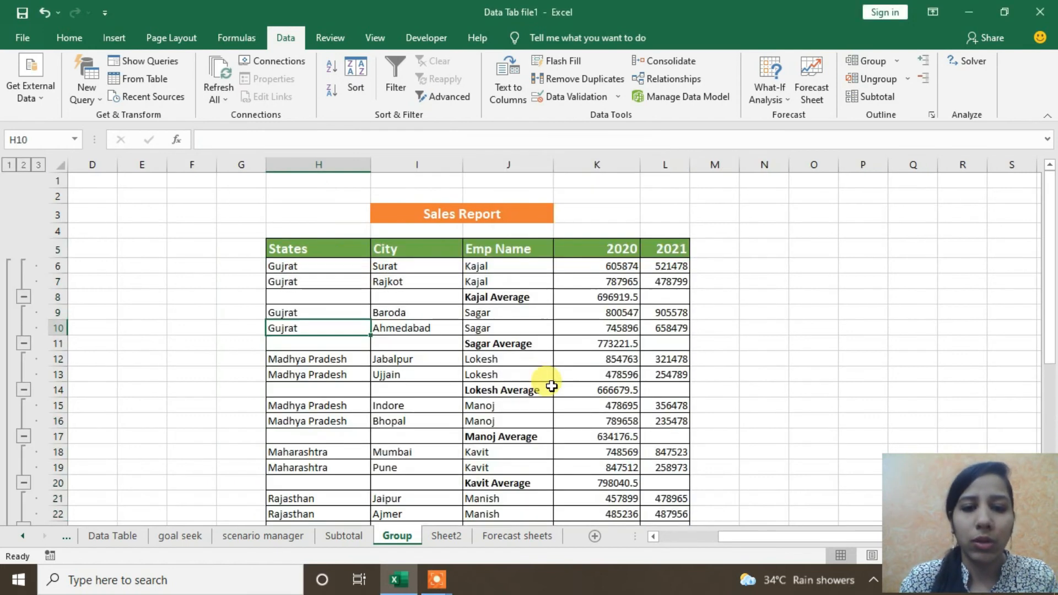
- Examine the average row of each employee and the Grand Average in the 2020 column down to row 32
left_click(536, 329)
left_click(536, 299)
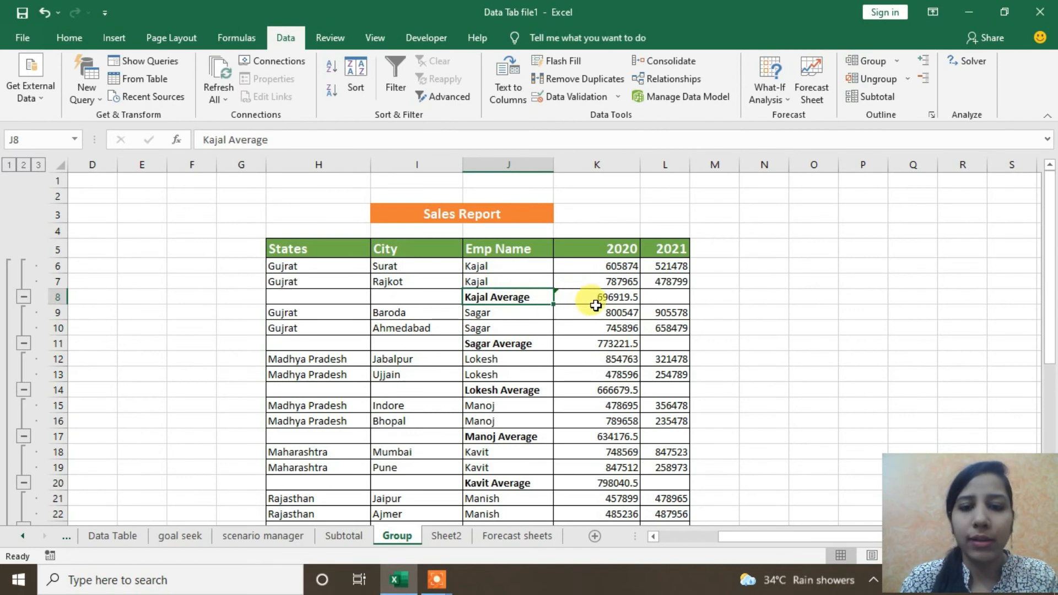
scroll(596, 306, "down", 1)
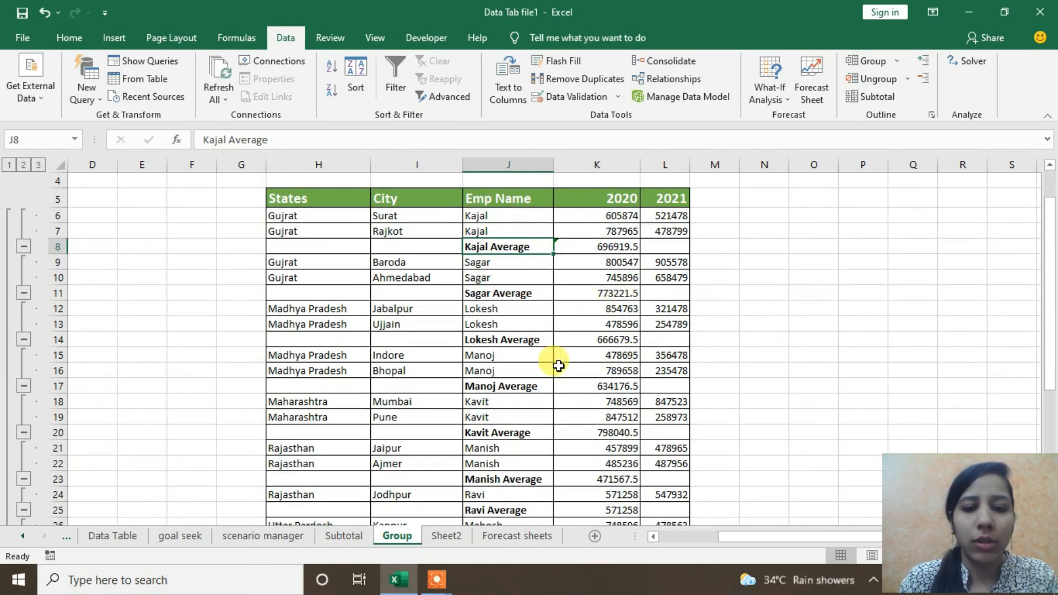
scroll(558, 366, "down", 2)
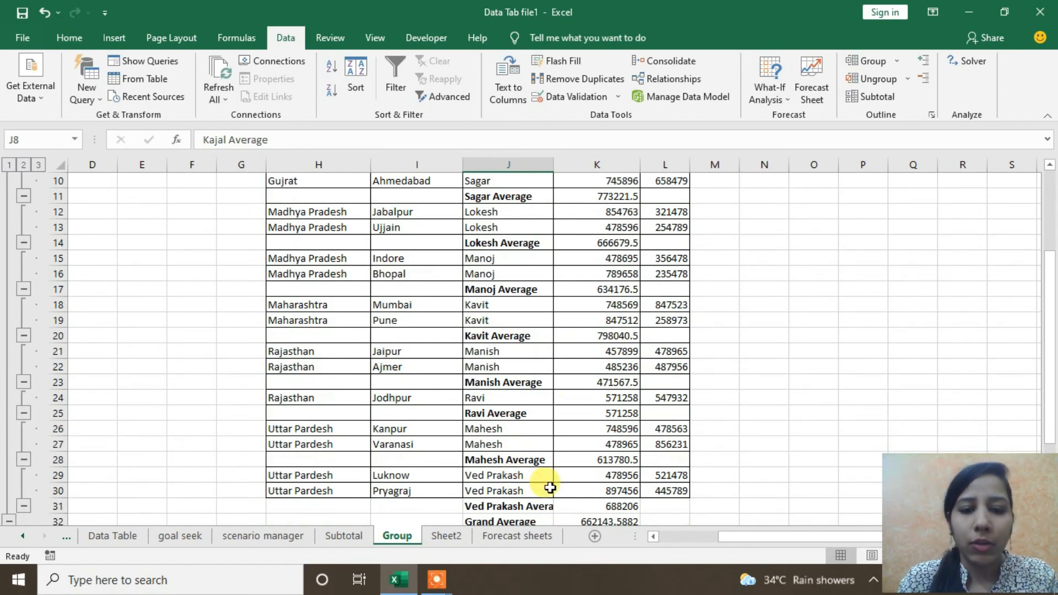
scroll(551, 487, "down", 1)
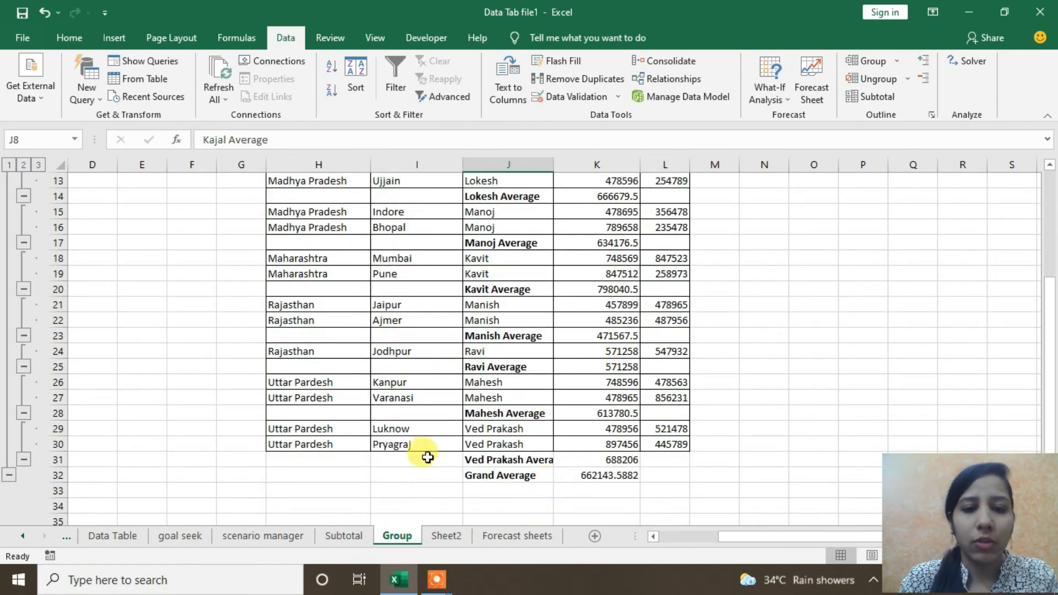
scroll(640, 366, "up", 2)
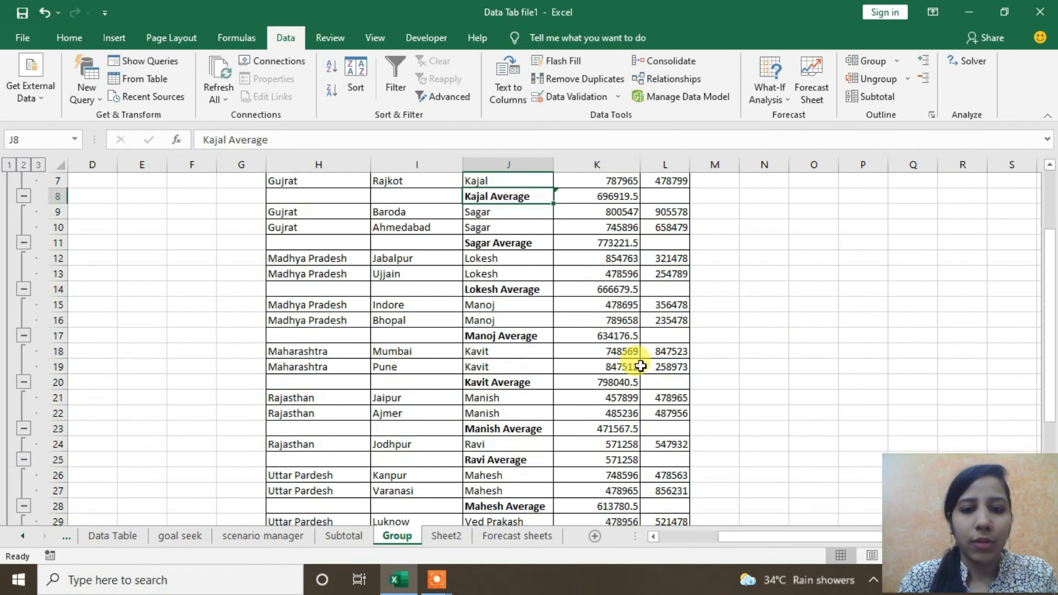
scroll(641, 367, "up", 2)
scroll(641, 366, "down", 1)
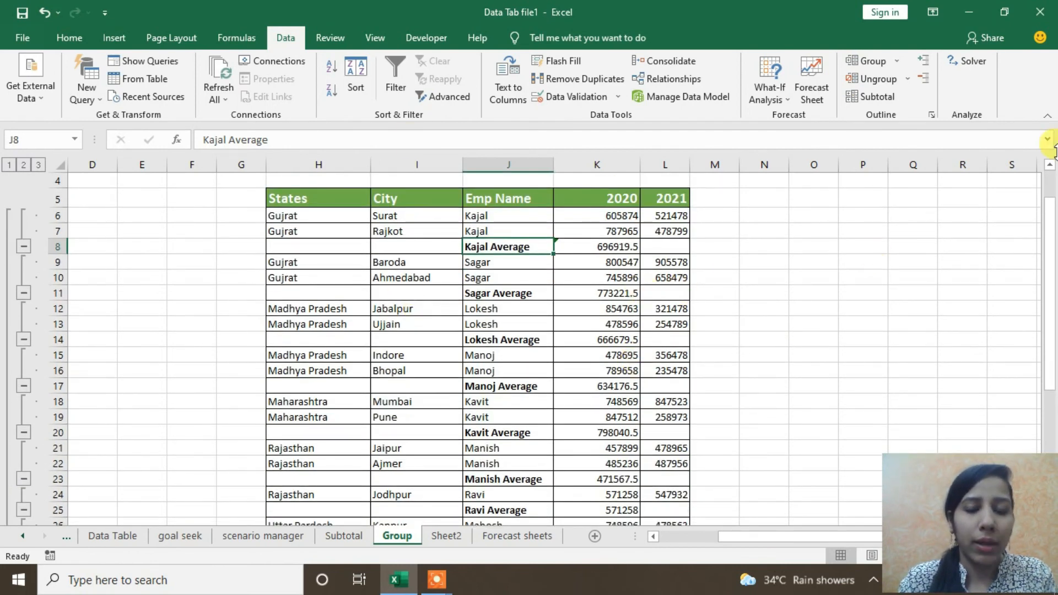
left_click(457, 230)
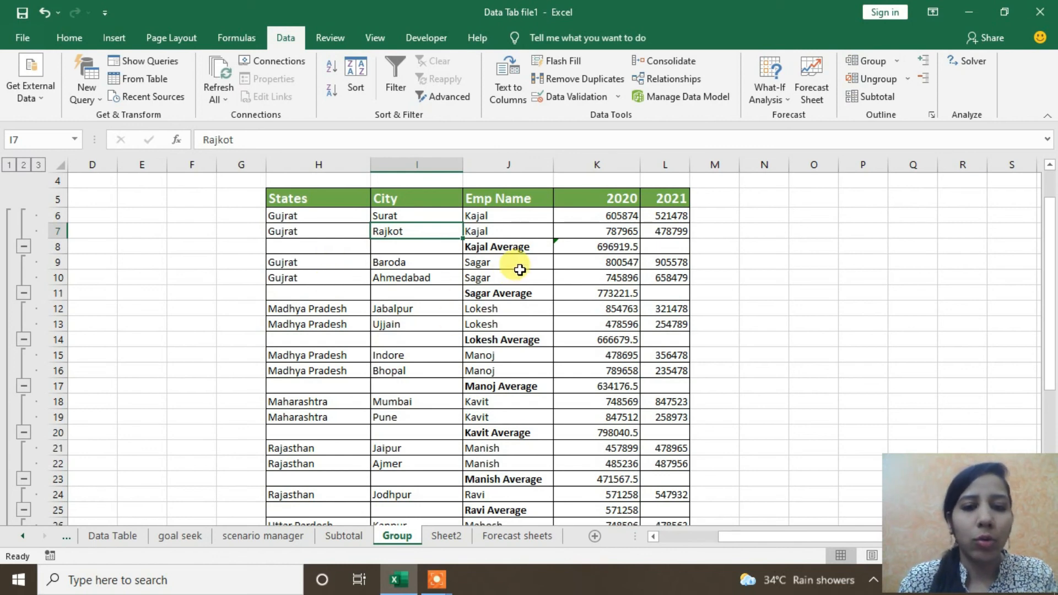
scroll(499, 285, "down", 2)
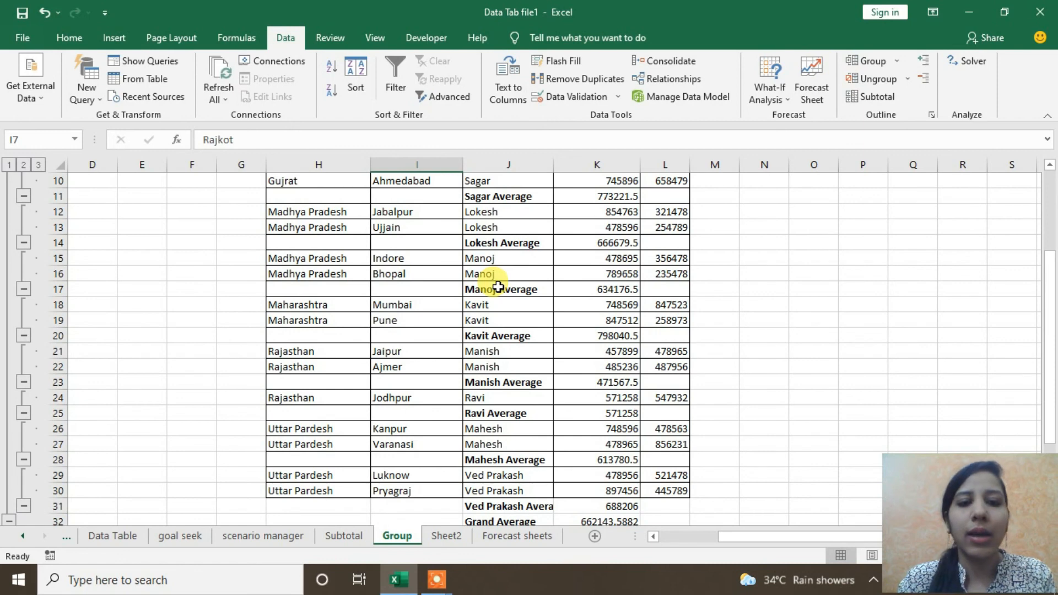
scroll(497, 348, "down", 1)
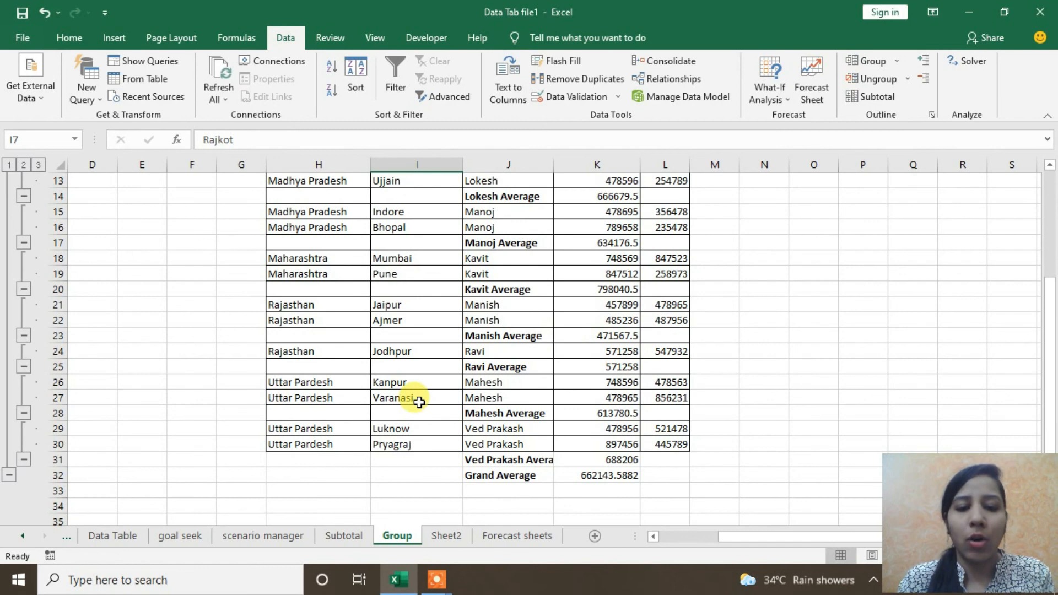
scroll(419, 402, "up", 4)
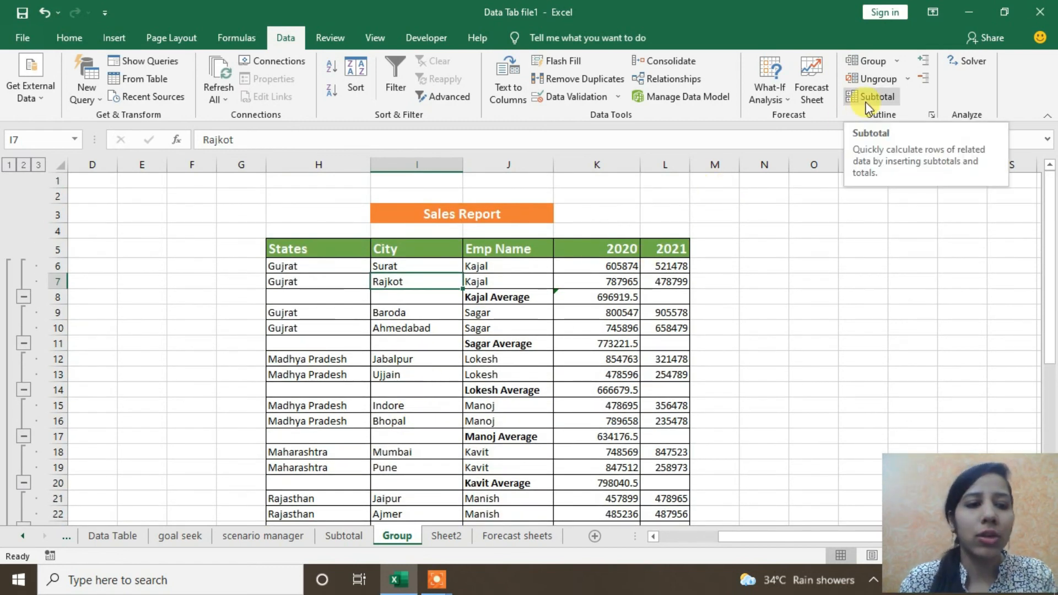
- Collapse the detail rows above the employee average rows 8, 11, 17 and 20
left_click(24, 296)
left_click(23, 313)
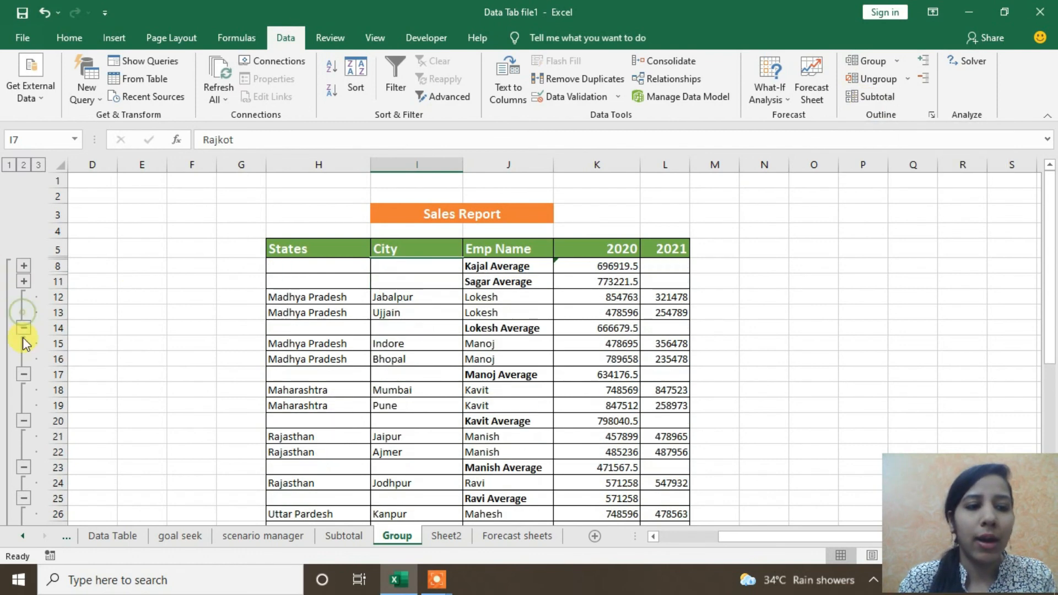
left_click(23, 374)
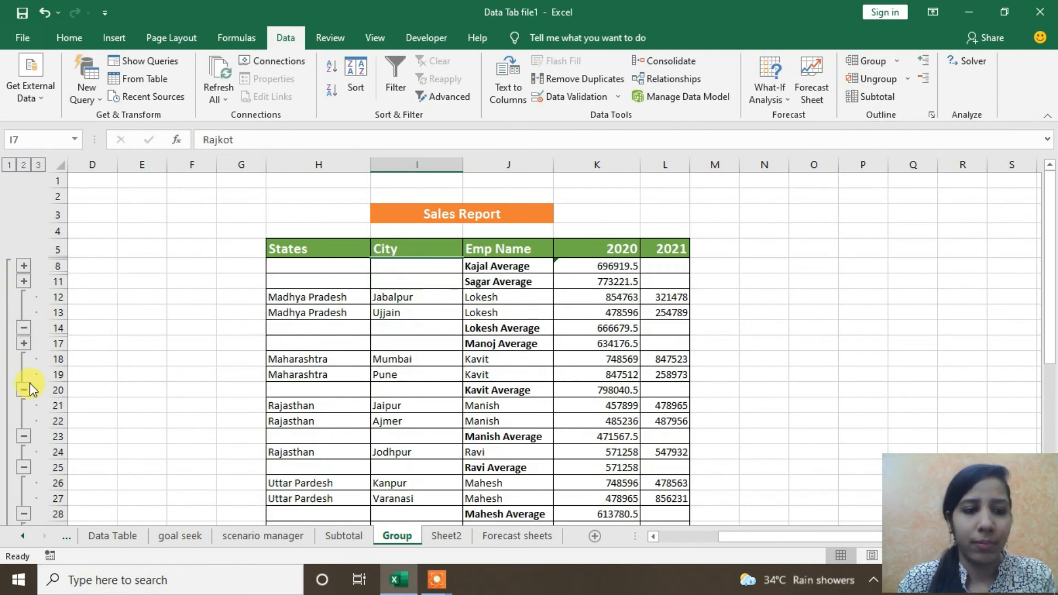
left_click(25, 389)
scroll(354, 390, "down", 2)
scroll(360, 389, "up", 2)
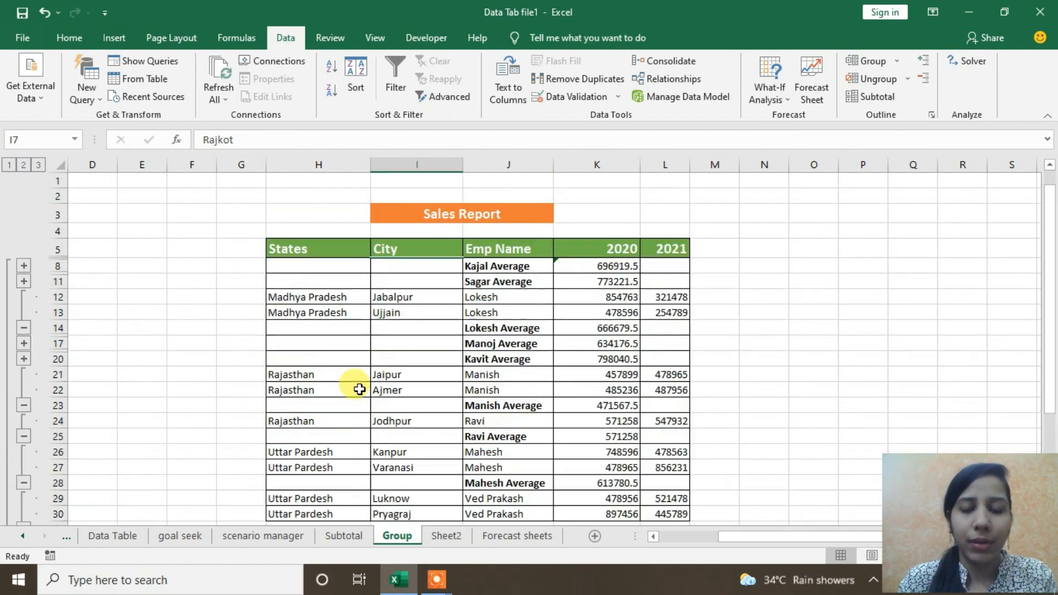
left_click(610, 214)
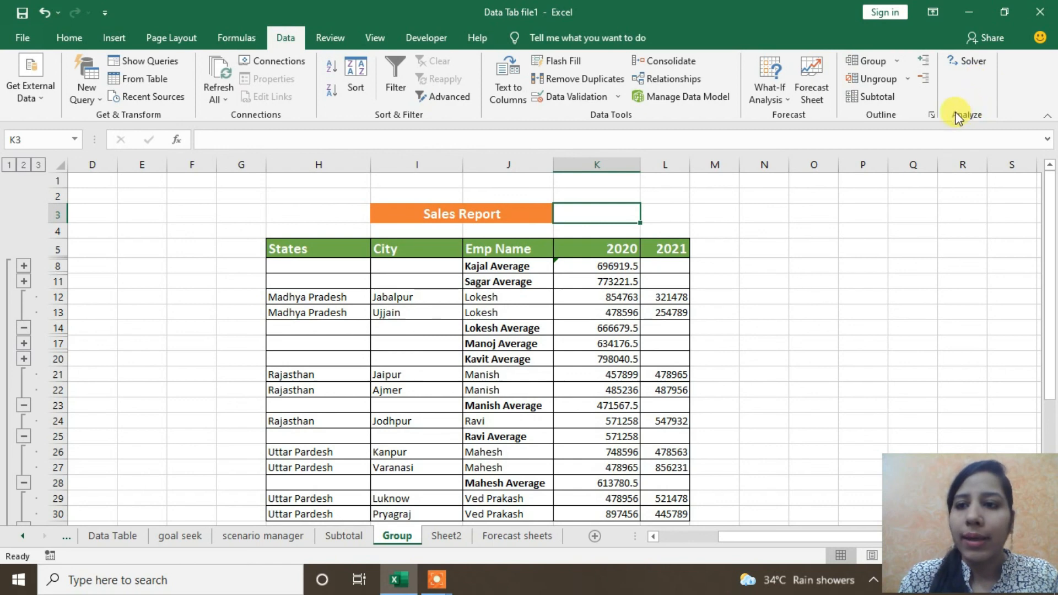
left_click(733, 213)
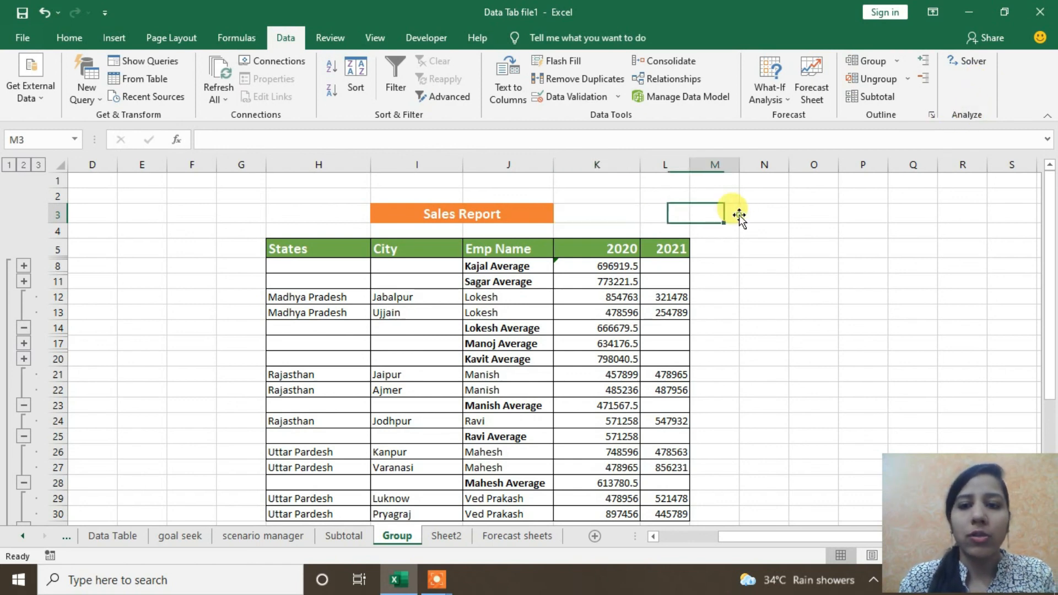
left_click(774, 213)
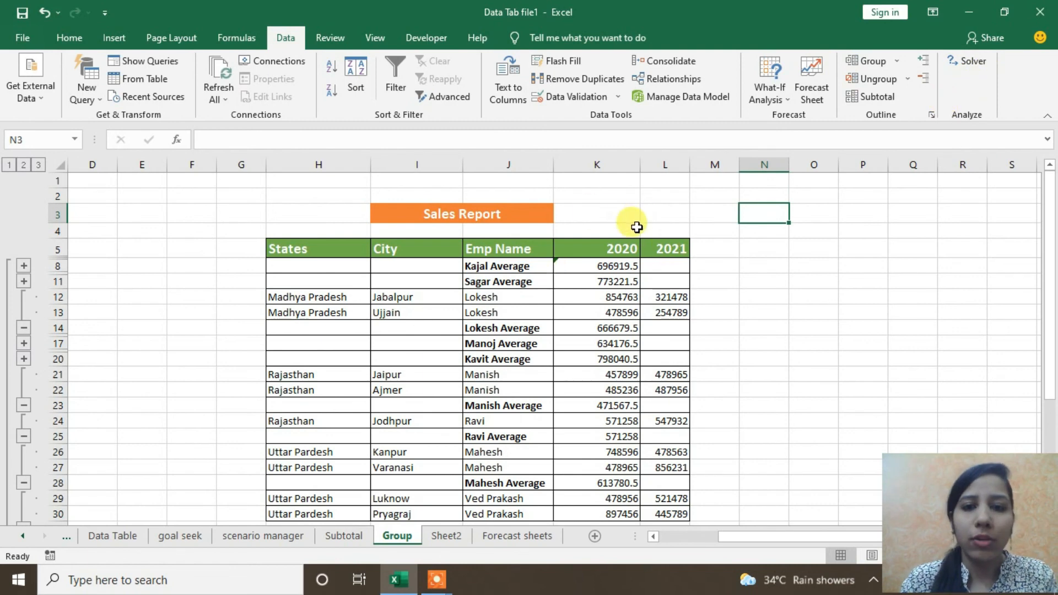
left_click(615, 215)
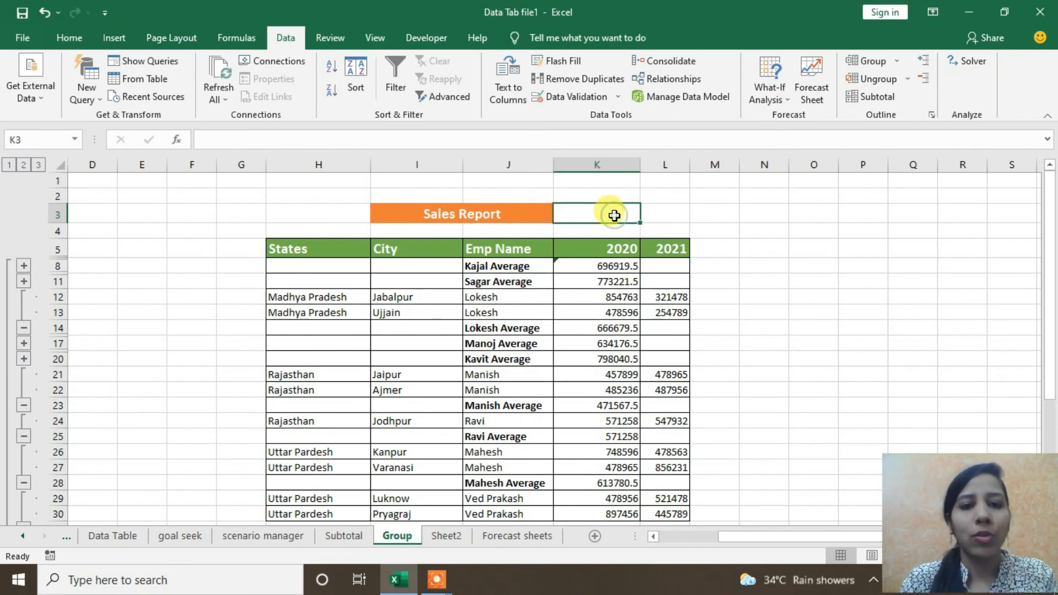